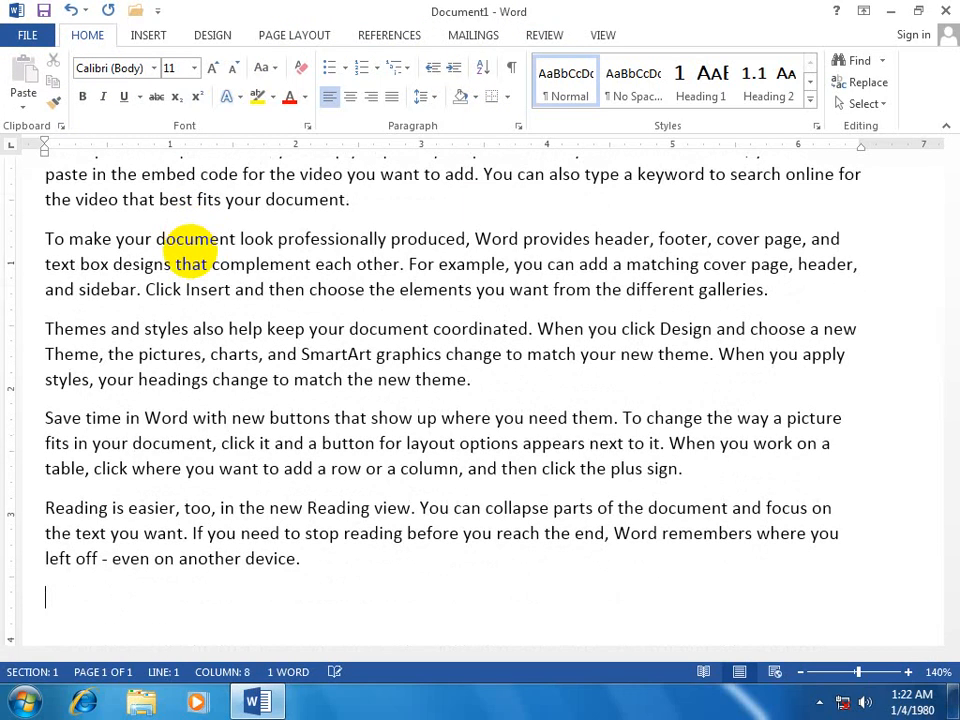
# - Replace all of the document's text with sample paragraphs generated by =rand(200)
pyautogui.click(455, 380)
pyautogui.scroll(3, 449, 399)
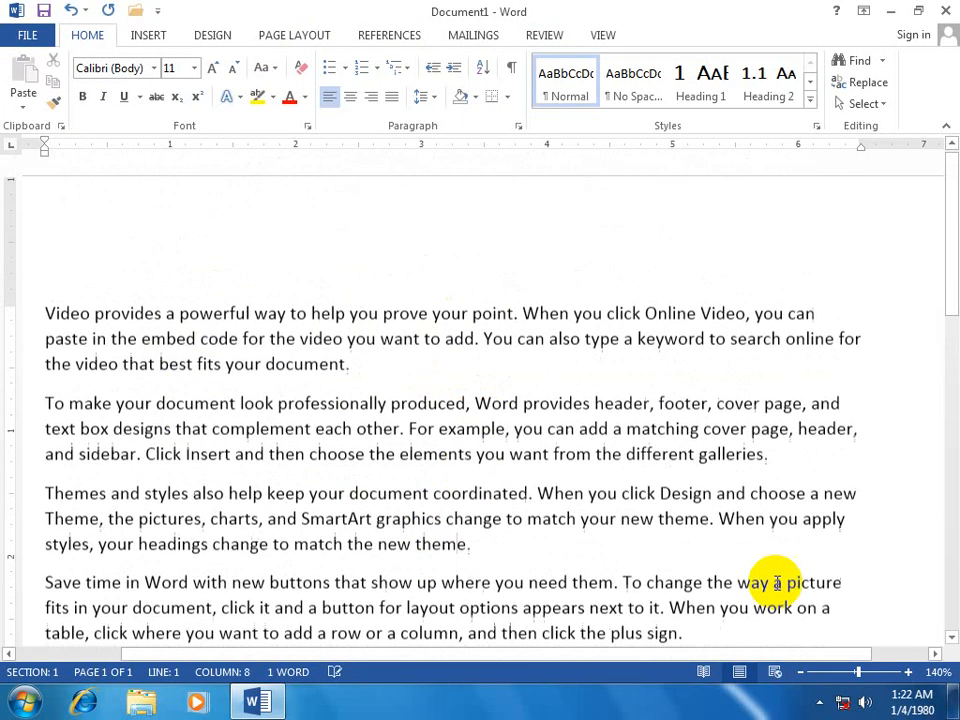
pyautogui.click(801, 673)
pyautogui.click(801, 673)
pyautogui.click(801, 673)
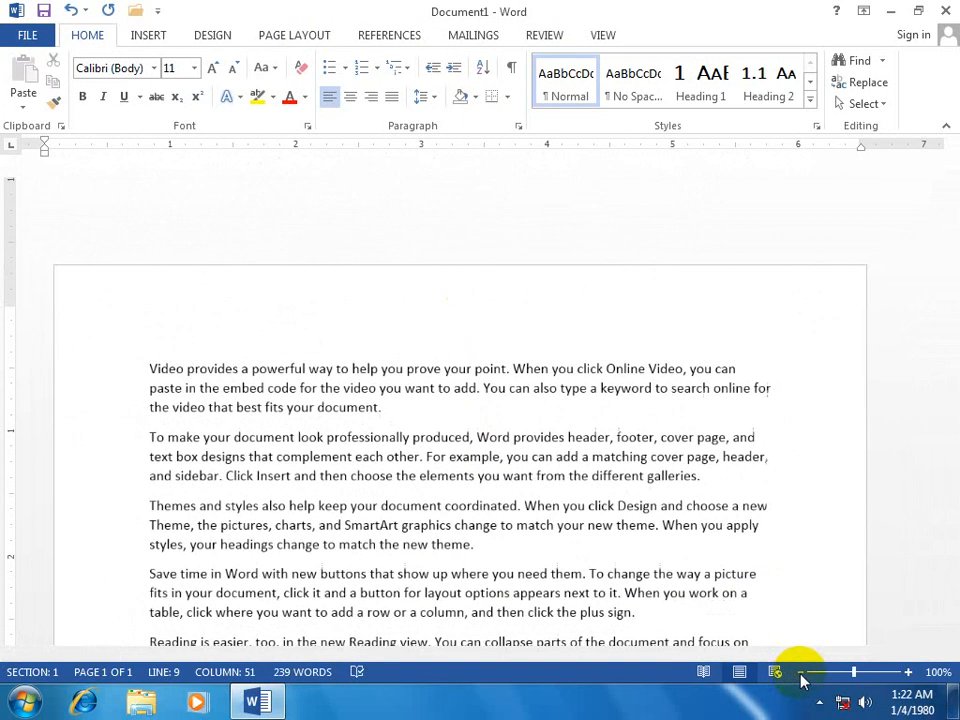
pyautogui.click(801, 673)
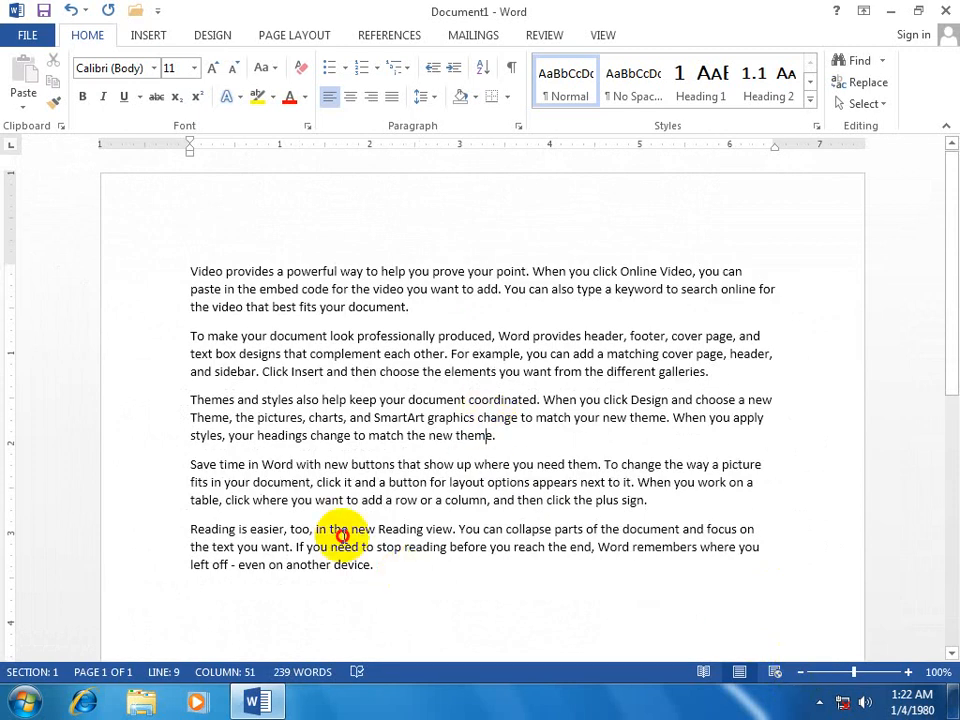
pyautogui.hotkey('ctrl', 'a')
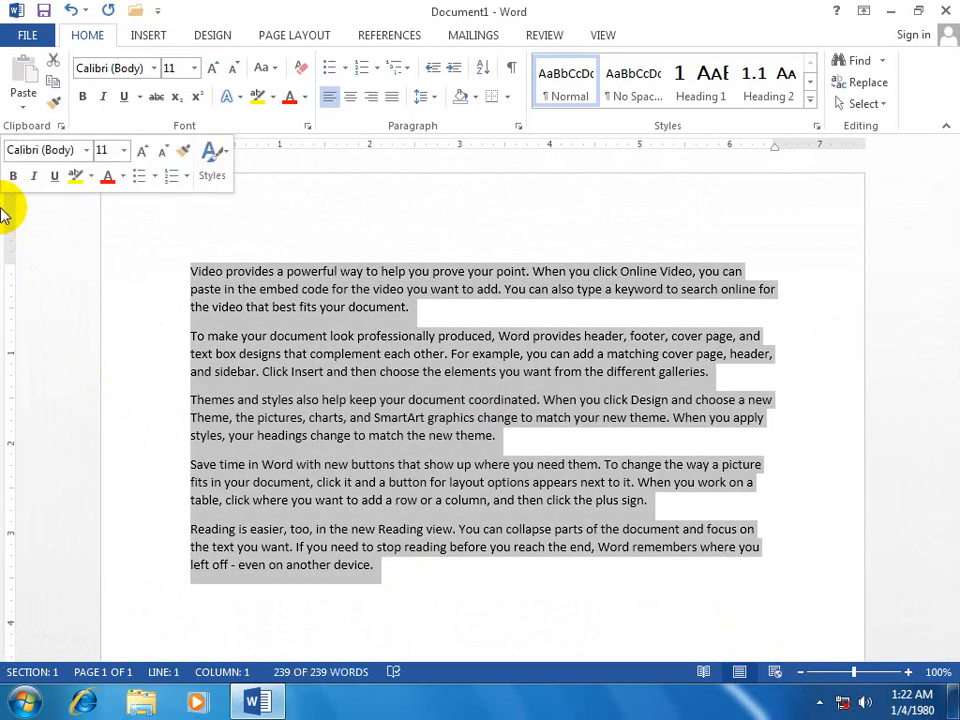
pyautogui.write('=rand(200')
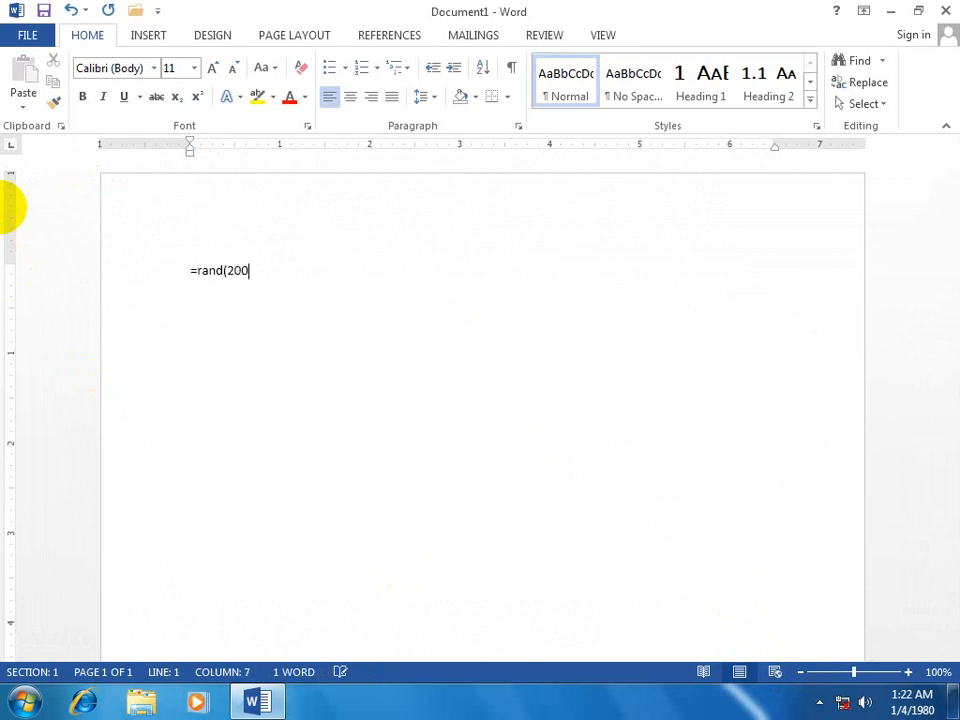
pyautogui.write(')')
pyautogui.press('Return')
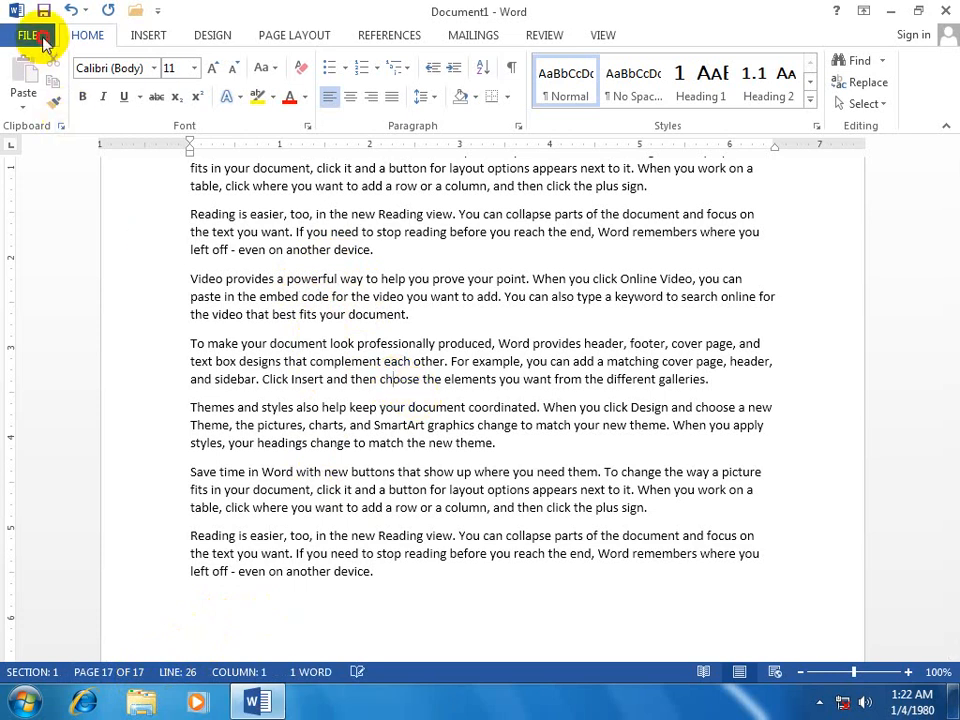
# - Create a new blank document from the template gallery
pyautogui.click(34, 32)
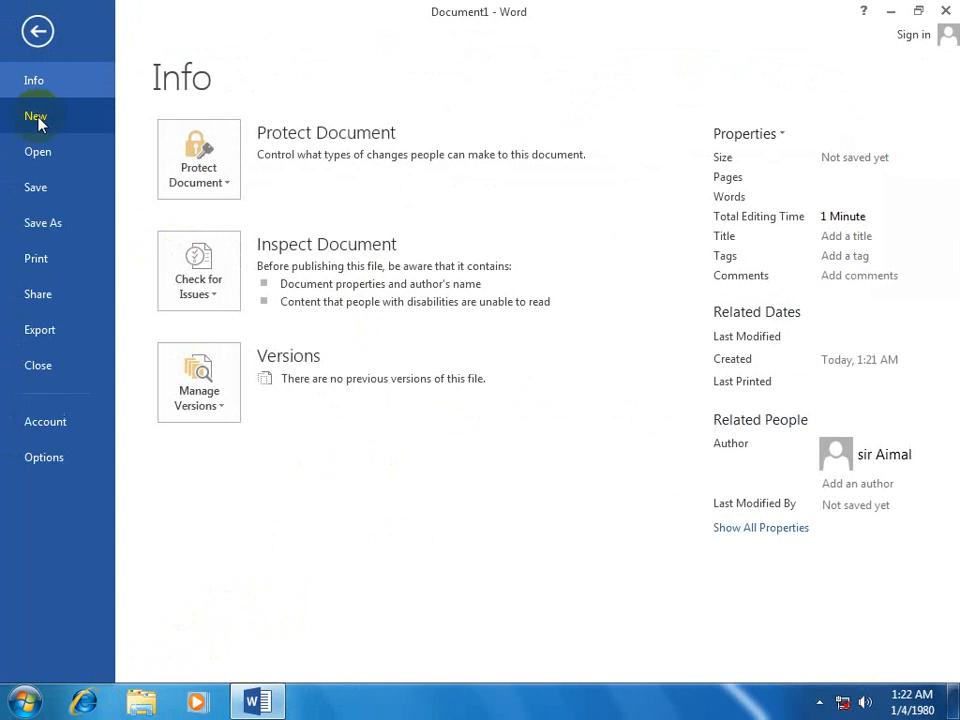
pyautogui.click(33, 30)
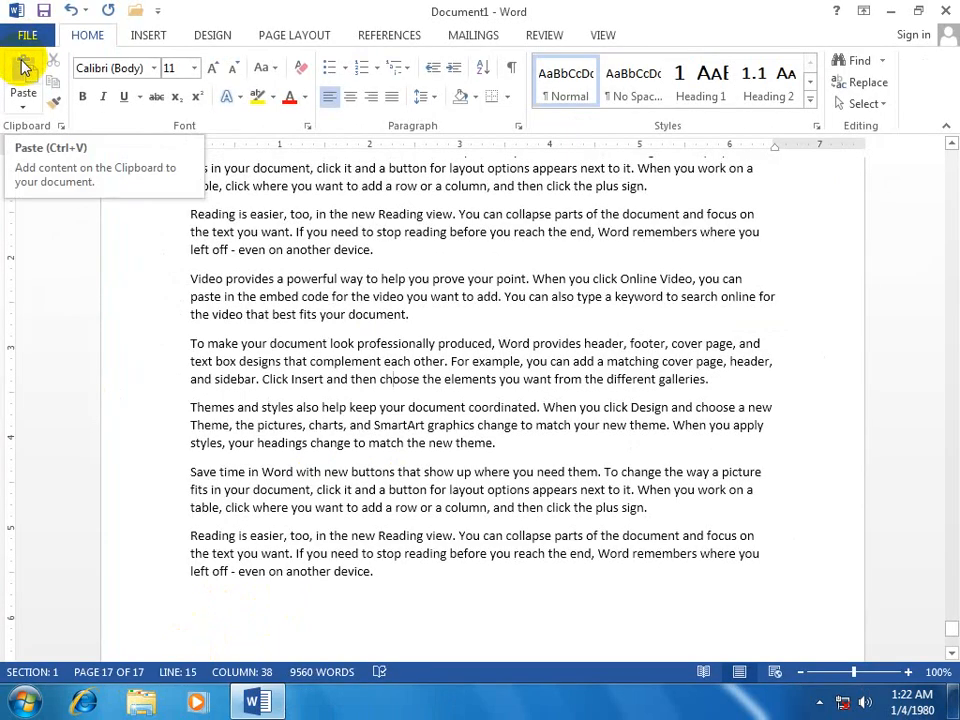
pyautogui.click(27, 35)
pyautogui.click(44, 116)
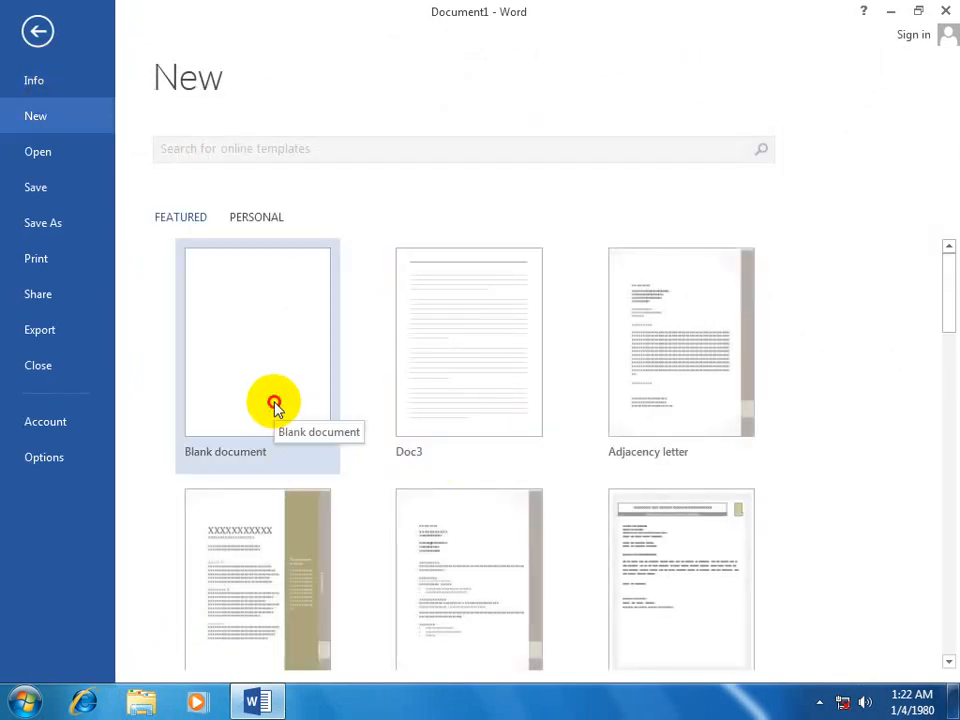
pyautogui.click(276, 408)
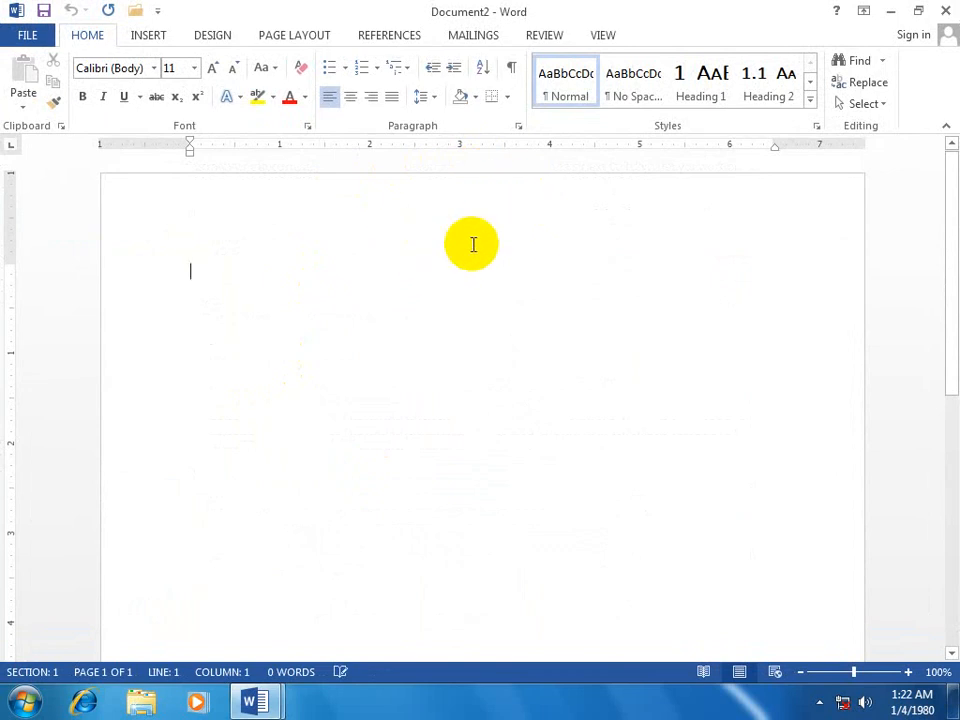
# - Enter the words Extension, Docx and Doc on three separate lines of the blank document
pyautogui.write('exten')
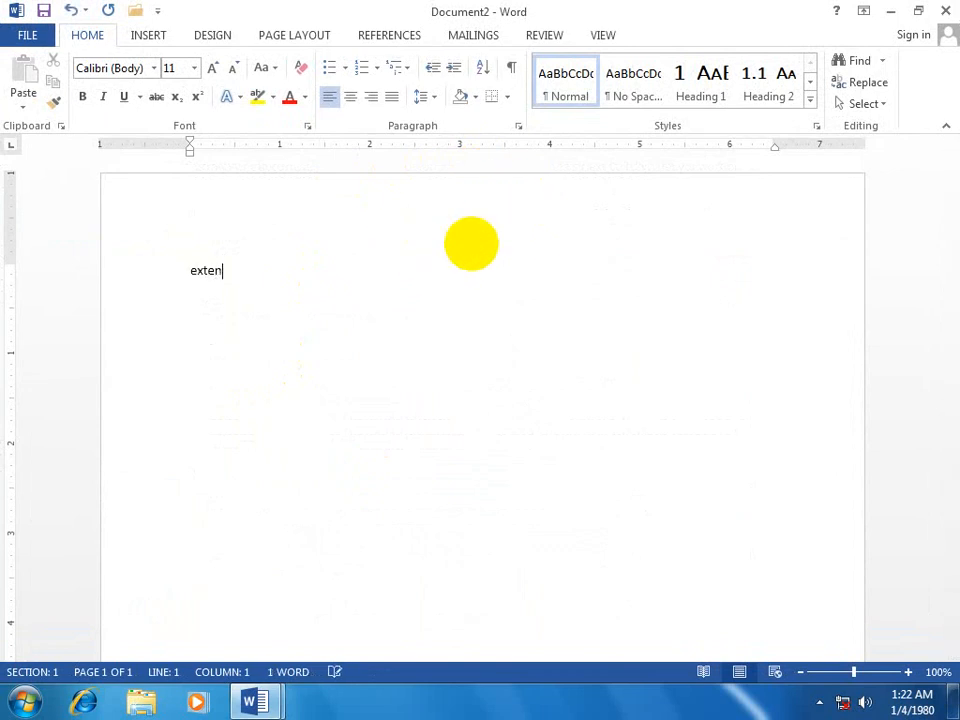
pyautogui.write('doc')
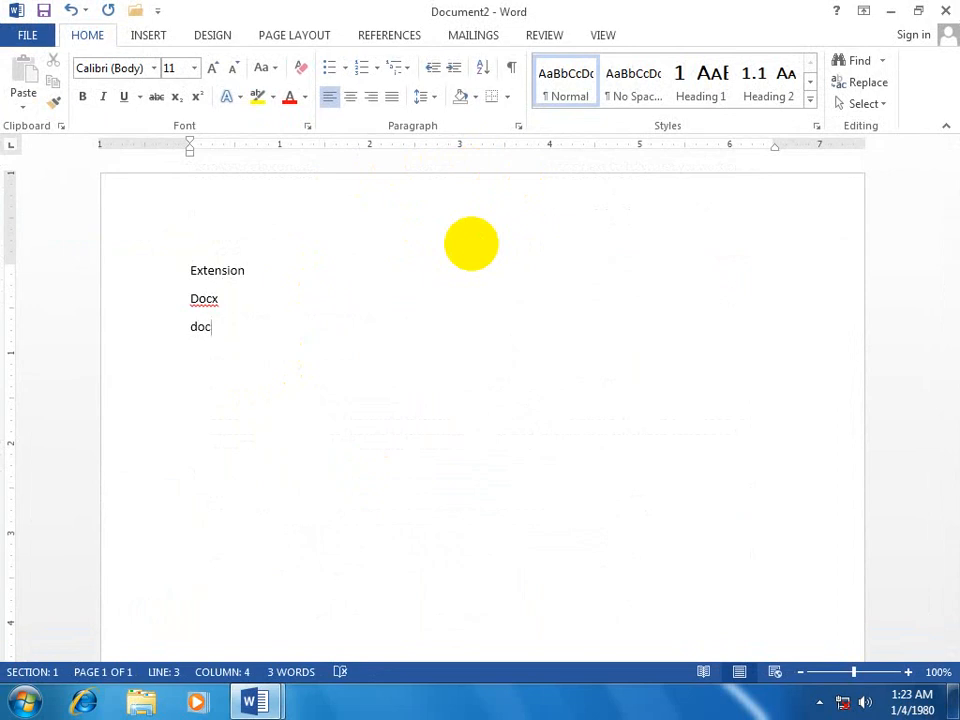
pyautogui.press('Return')
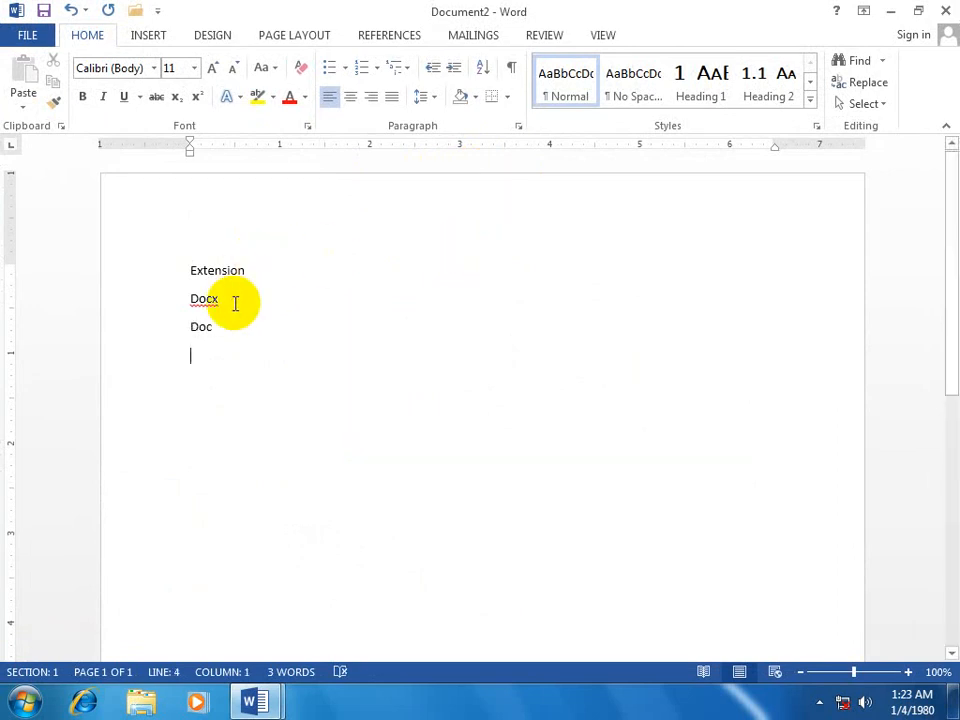
# - Delete the three lines of text and close the document without saving it
pyautogui.click(220, 300)
pyautogui.moveTo(221, 302); pyautogui.dragTo(296, 346)
pyautogui.click(223, 319)
pyautogui.tripleClick(88, 198)
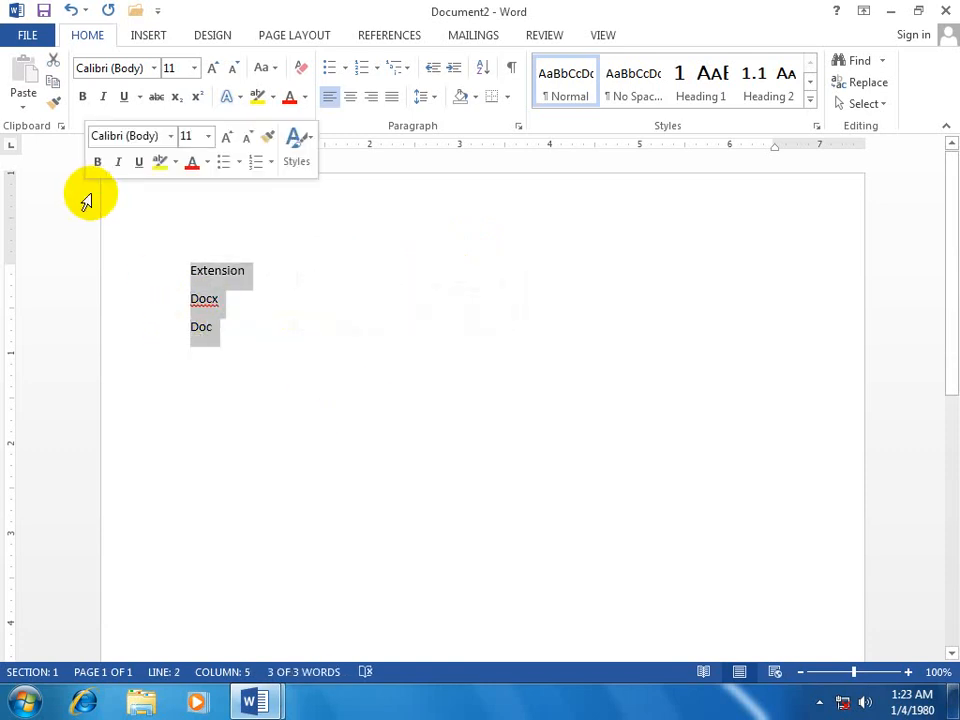
pyautogui.press('Delete')
pyautogui.click(945, 10)
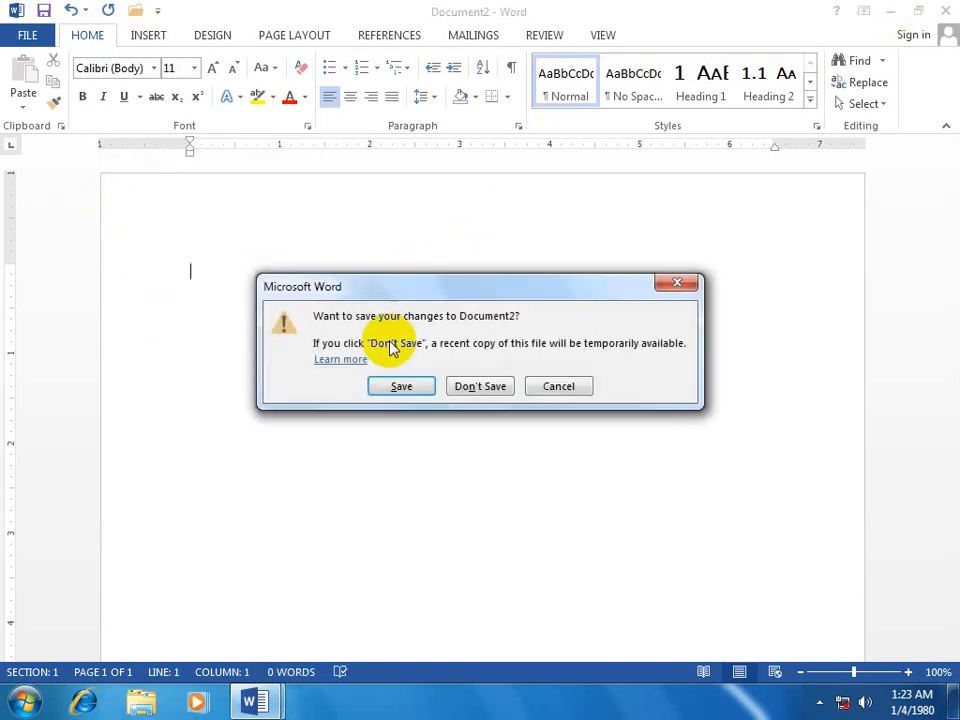
pyautogui.click(480, 386)
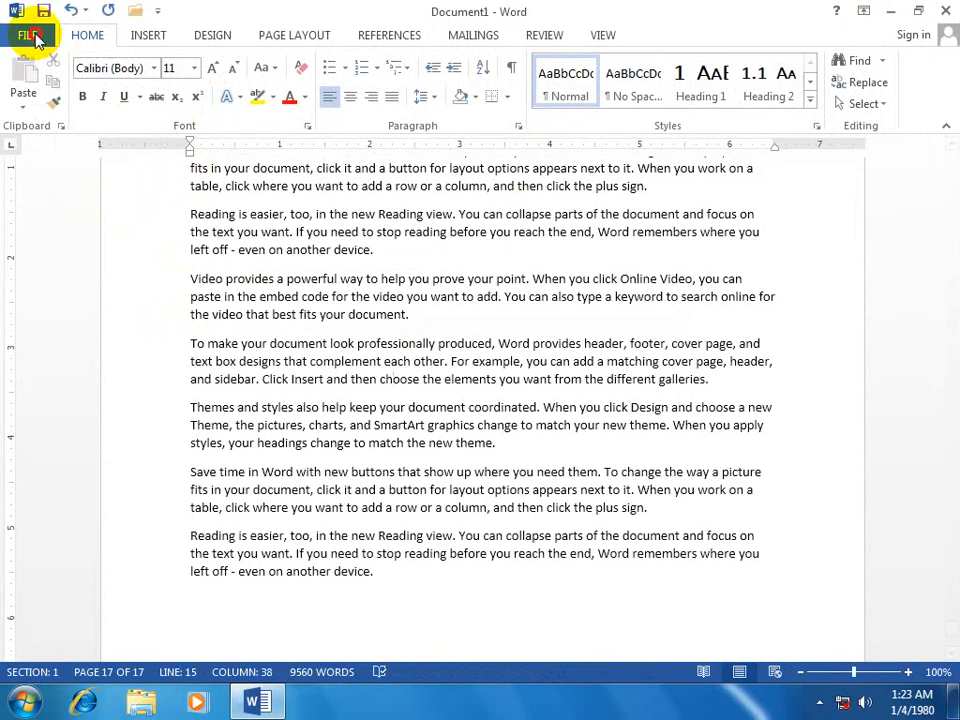
# - Create another blank document and close it again
pyautogui.click(28, 35)
pyautogui.click(45, 118)
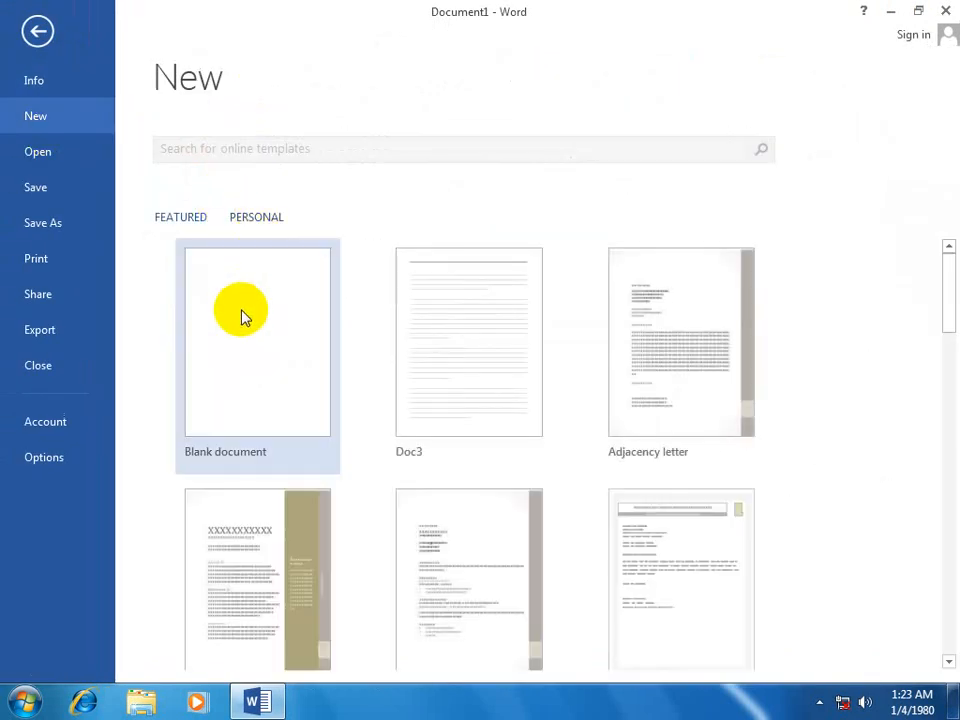
pyautogui.click(241, 317)
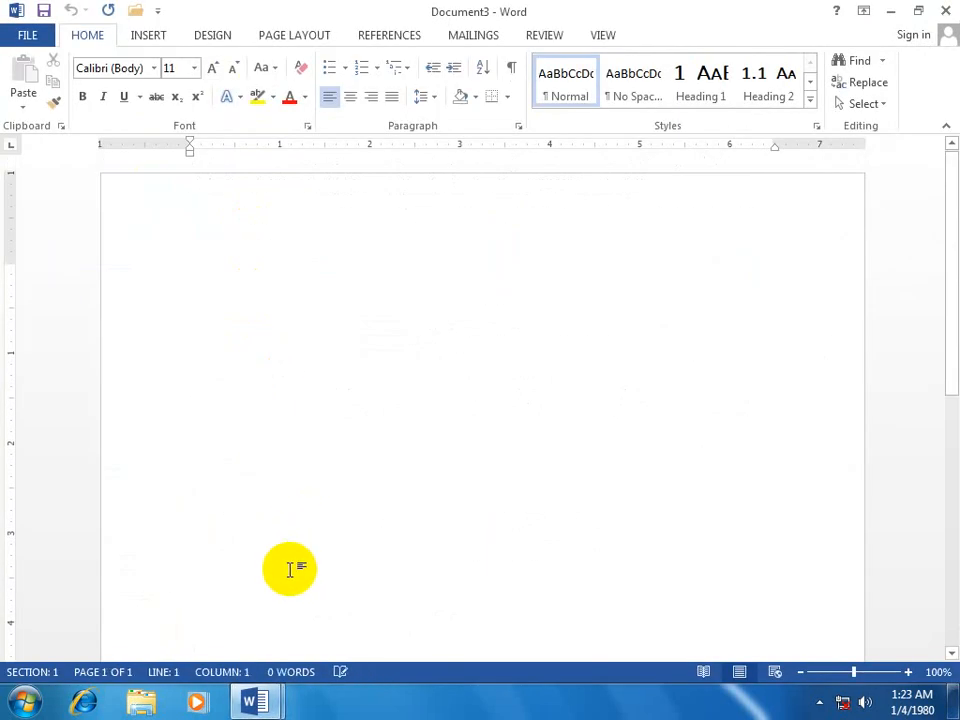
pyautogui.moveTo(262, 704)
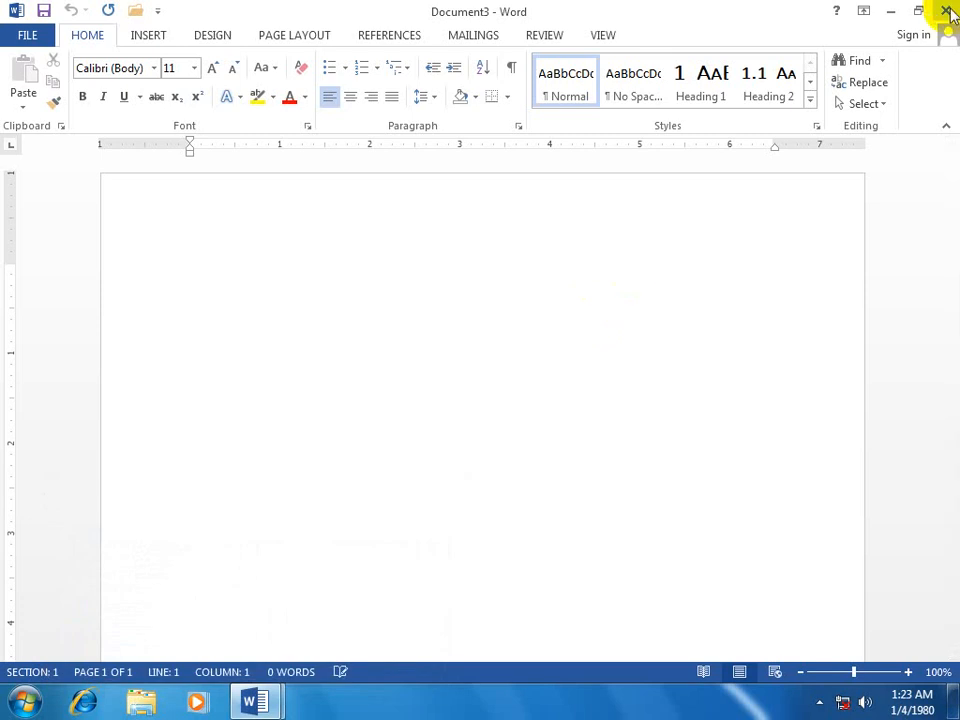
pyautogui.click(940, 12)
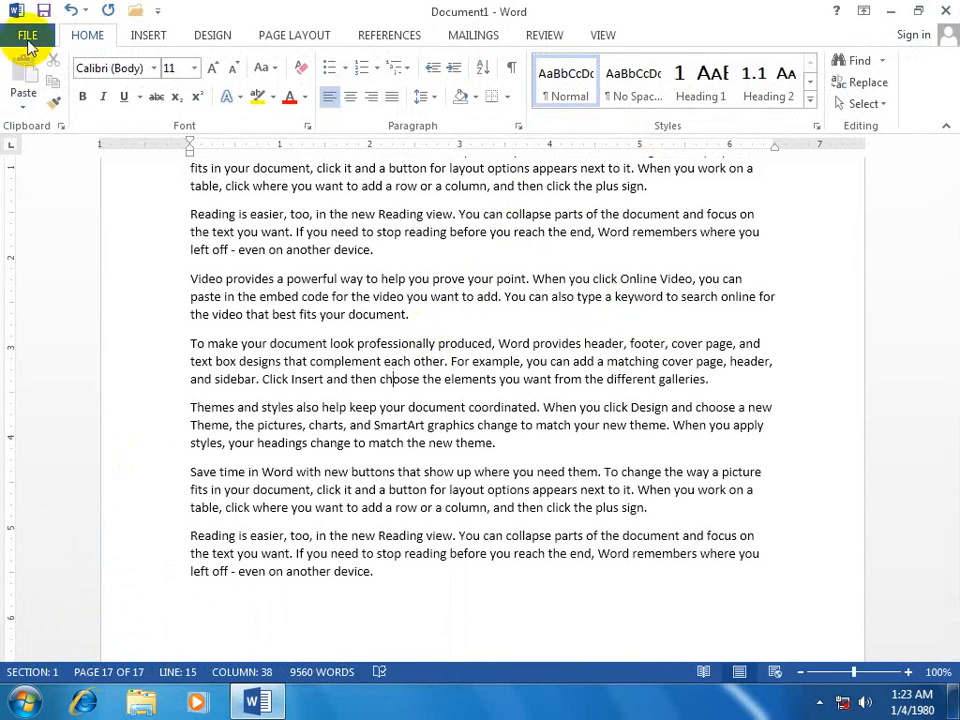
# - Create a new document from the featured Apothecary resume template
pyautogui.click(24, 33)
pyautogui.click(45, 118)
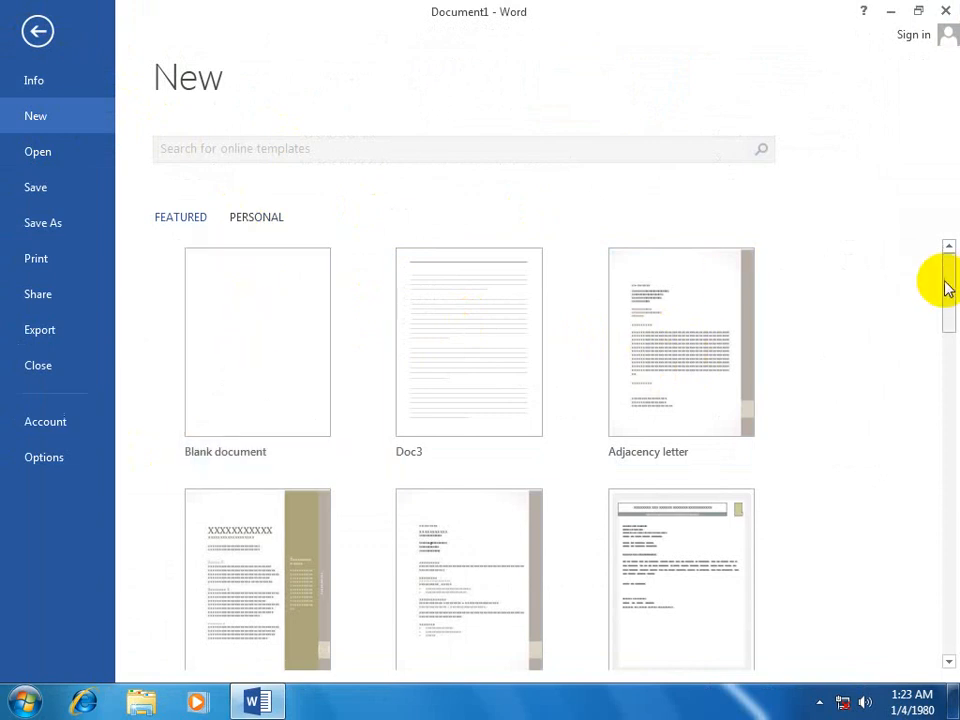
pyautogui.moveTo(947, 284); pyautogui.dragTo(949, 392)
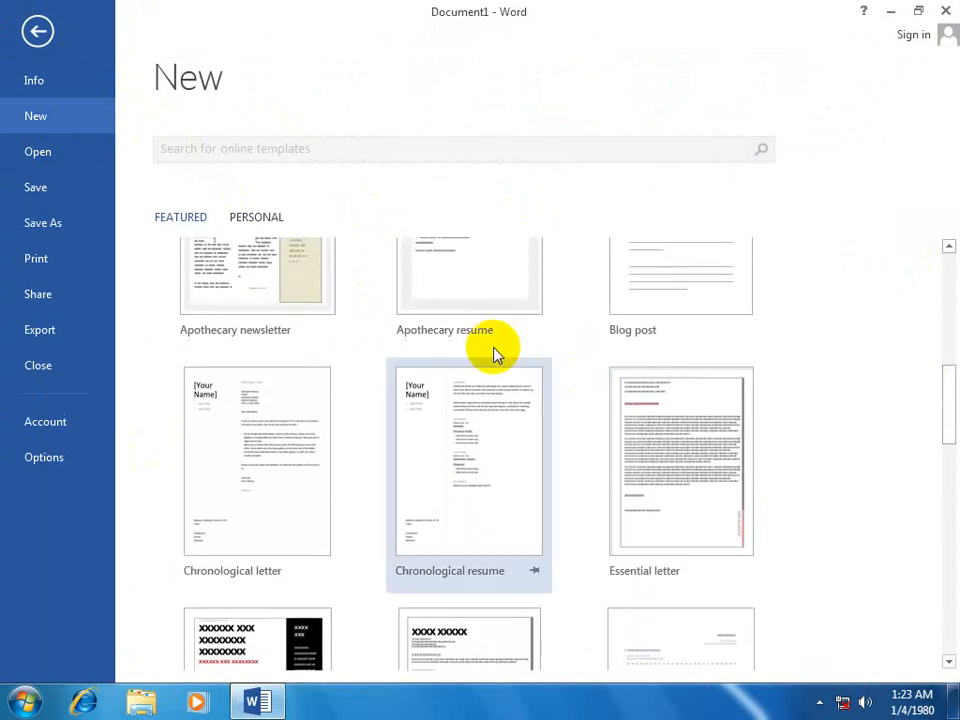
pyautogui.click(457, 304)
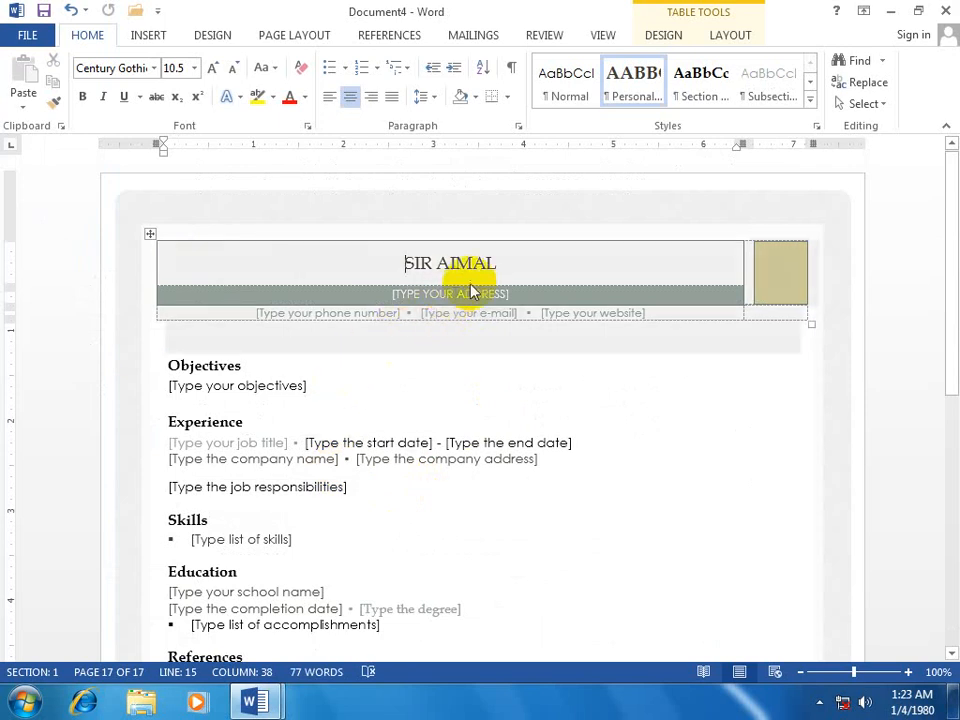
# - Replace the author's name in the resume header and fill in the address field below it
pyautogui.click(415, 262)
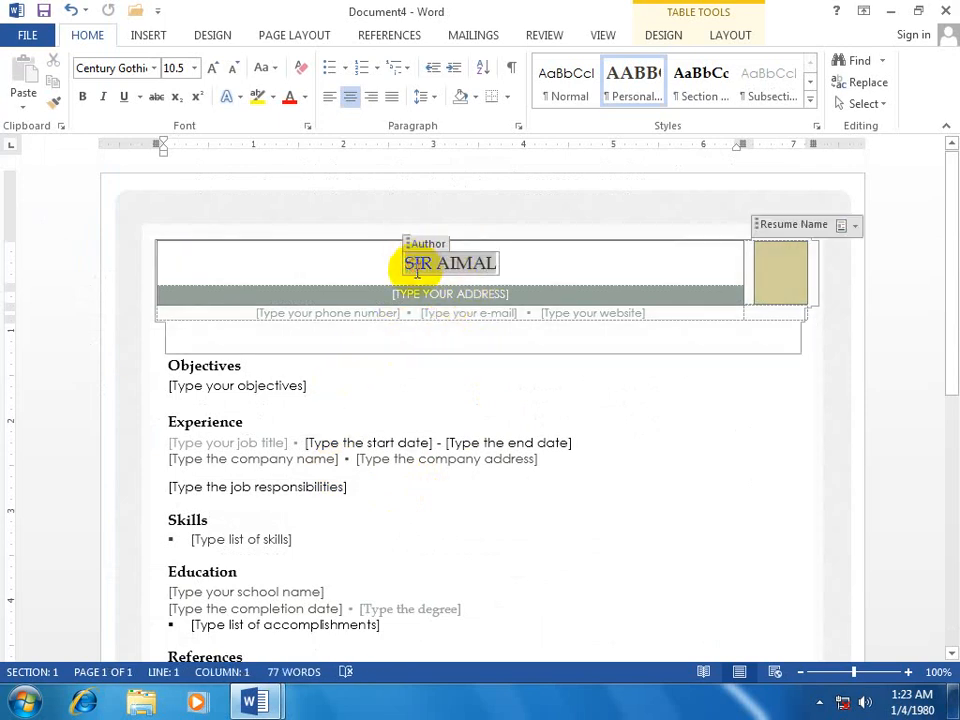
pyautogui.tripleClick(417, 270)
pyautogui.write('ASAD')
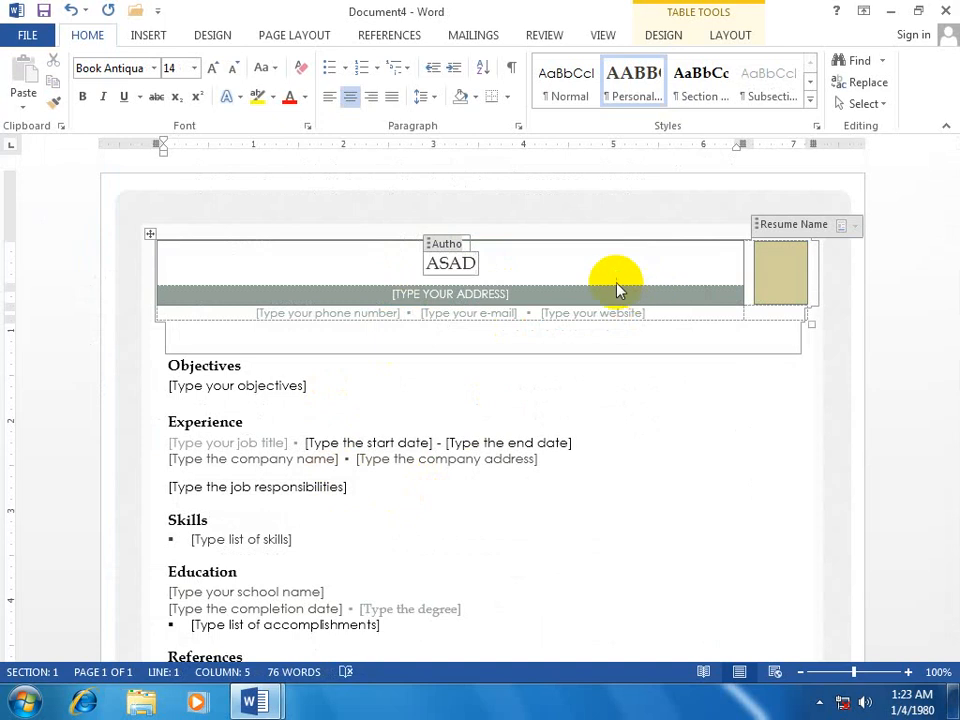
pyautogui.click(450, 298)
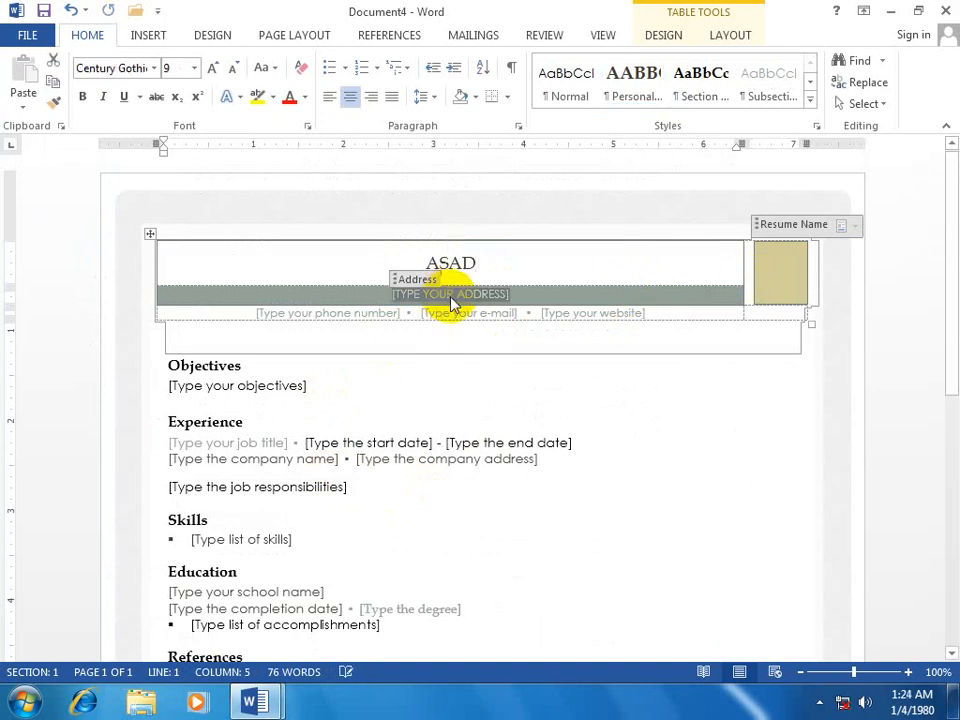
pyautogui.write('SDFSDF')
# - Delete the website placeholder from the contact line of the resume header
pyautogui.click(360, 313)
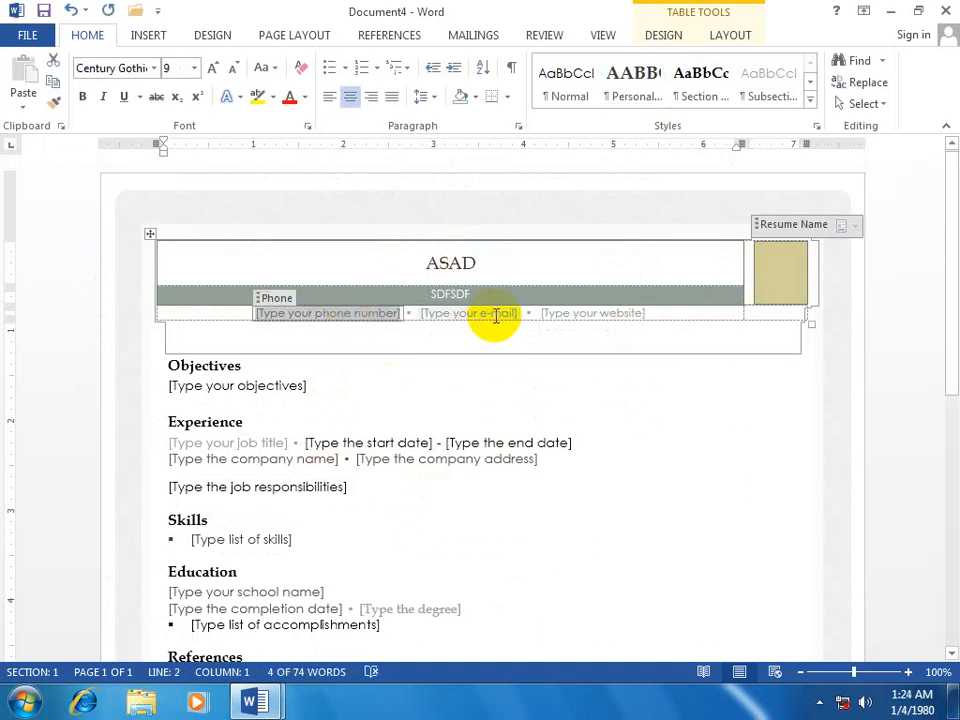
pyautogui.click(495, 316)
pyautogui.click(626, 318)
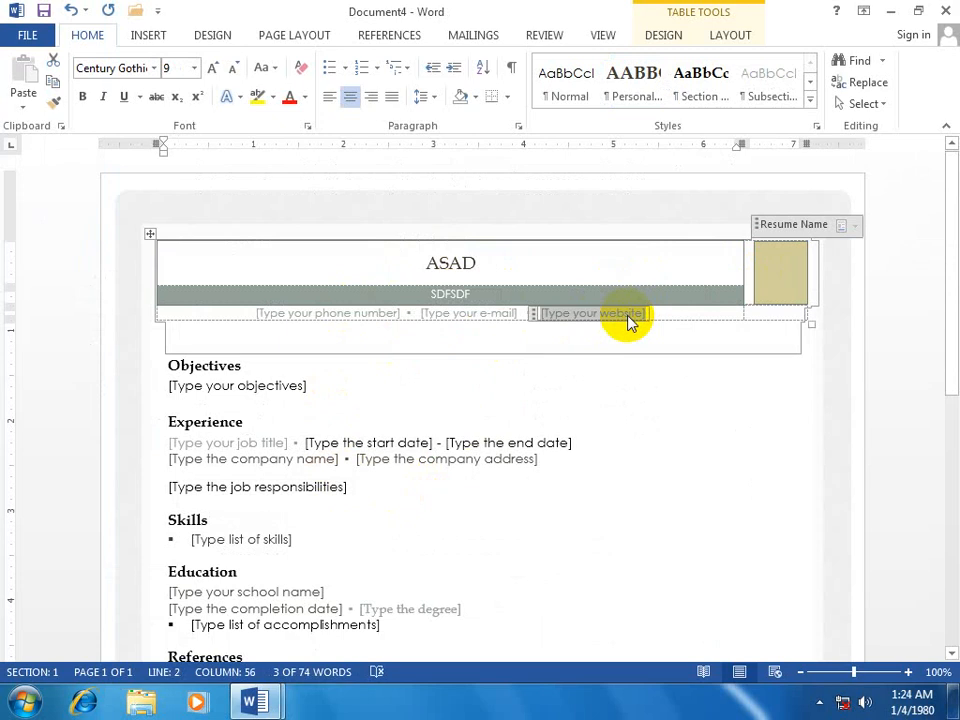
pyautogui.click(531, 315)
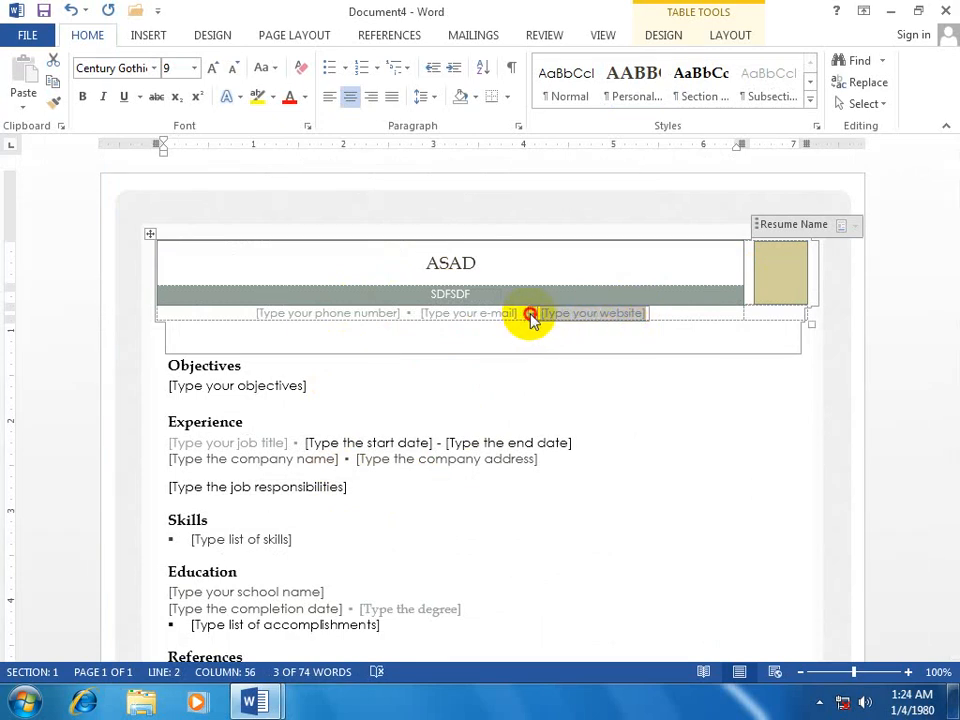
pyautogui.press('Delete')
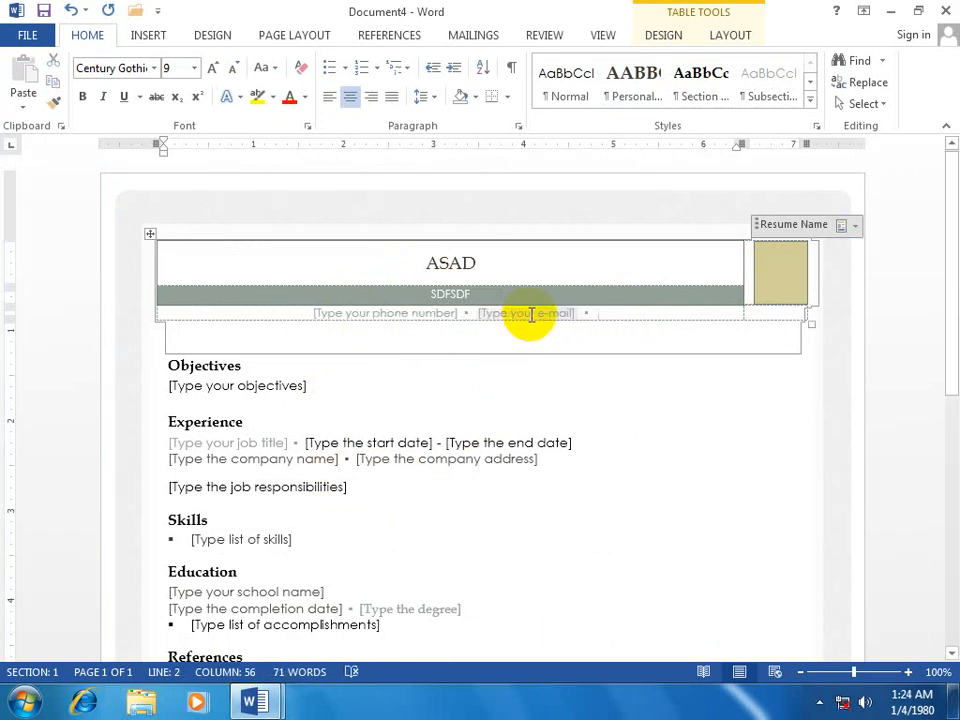
# - Fill the Objectives section with four lines of filler text: sdfjskldfsdfjsdjfksdf, sdfsdfds, sdfsdf and sdfsdf
pyautogui.click(247, 392)
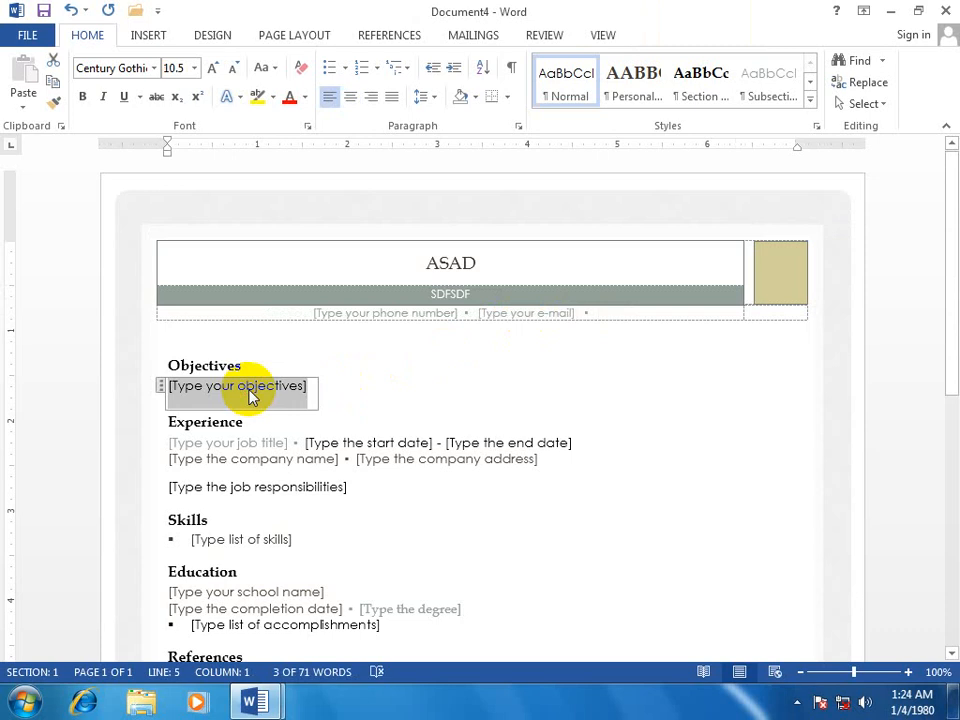
pyautogui.write('sdfjskldfsdfjsdjfksdf')
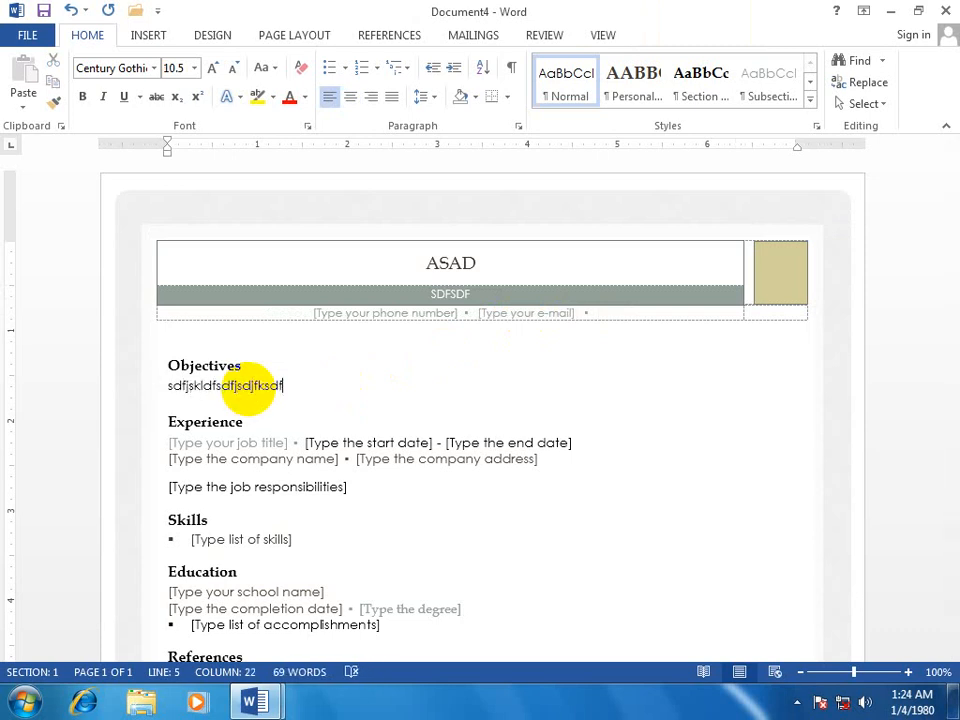
pyautogui.press('Return')
pyautogui.write('sdfsdfds')
pyautogui.press('Return')
pyautogui.write('sdfsdf')
pyautogui.press('Return')
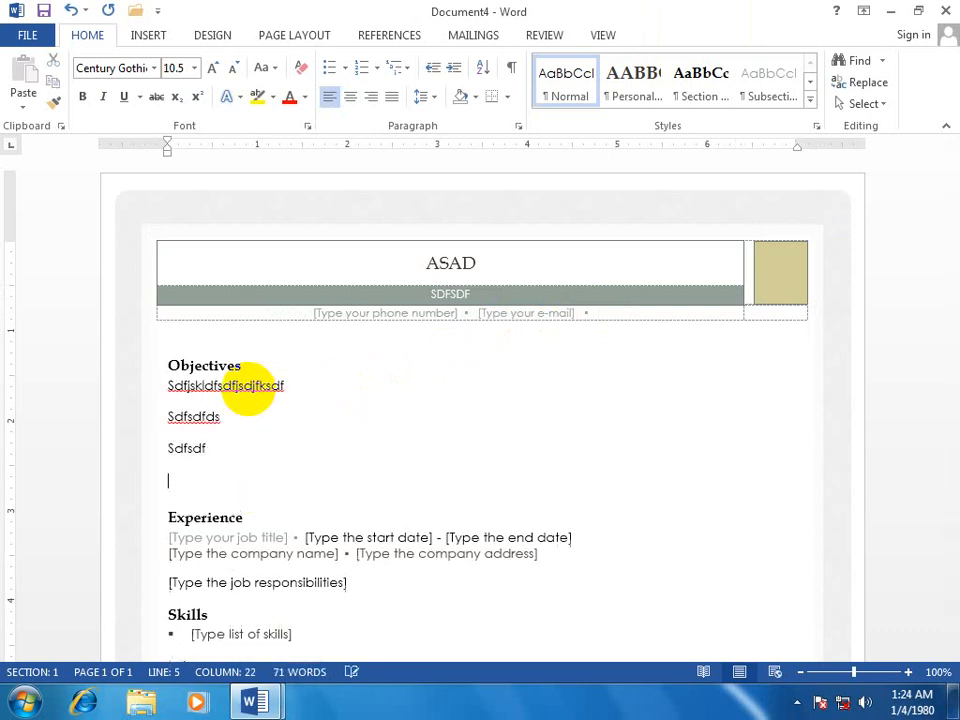
pyautogui.write('sdfsdf')
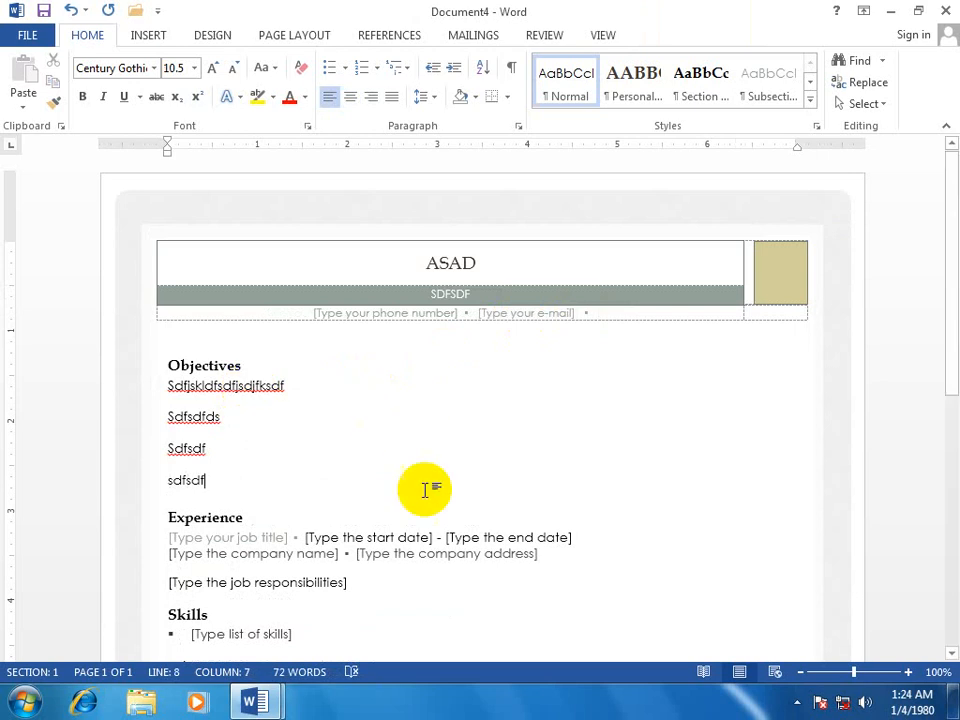
# - Enter Teacher as the job title in the Experience section and go through the date and company placeholders beside it
pyautogui.click(255, 537)
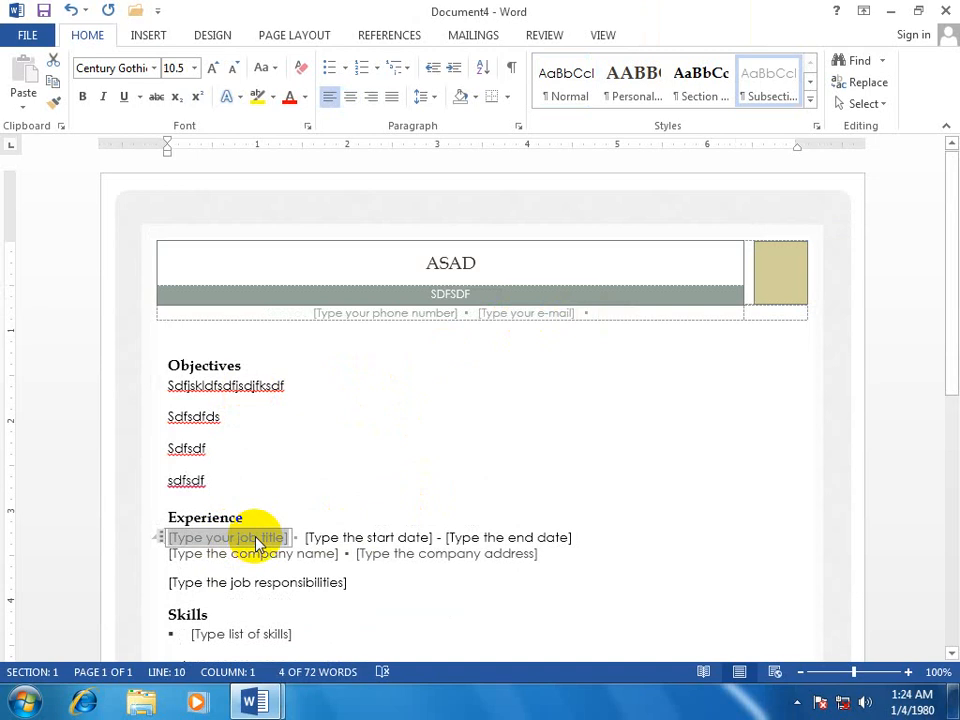
pyautogui.write('Teacher')
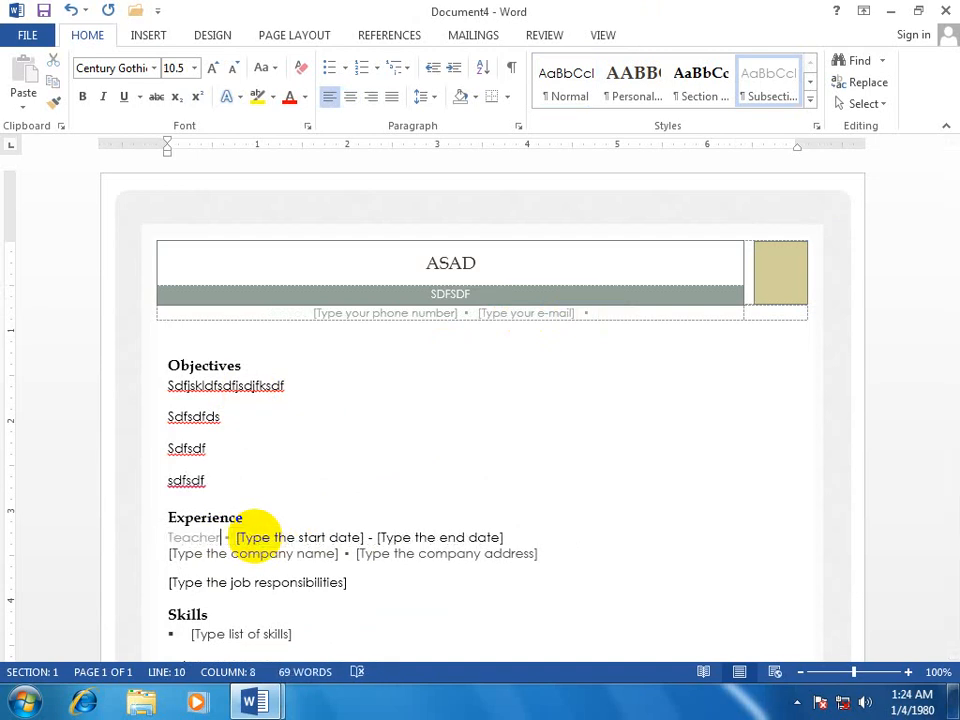
pyautogui.click(348, 537)
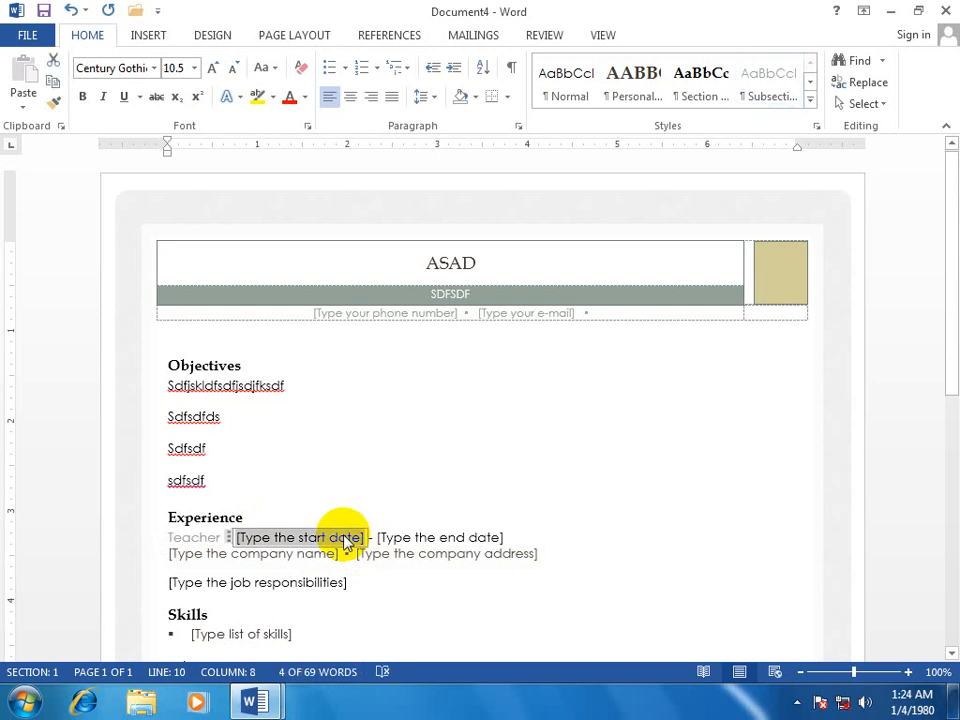
pyautogui.click(468, 540)
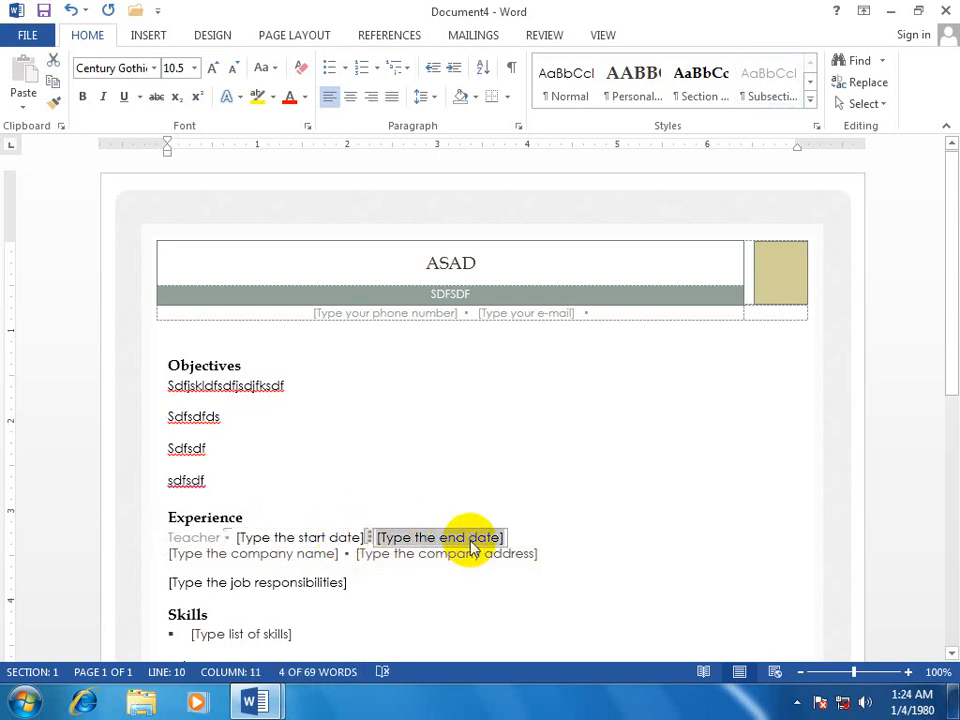
pyautogui.click(295, 555)
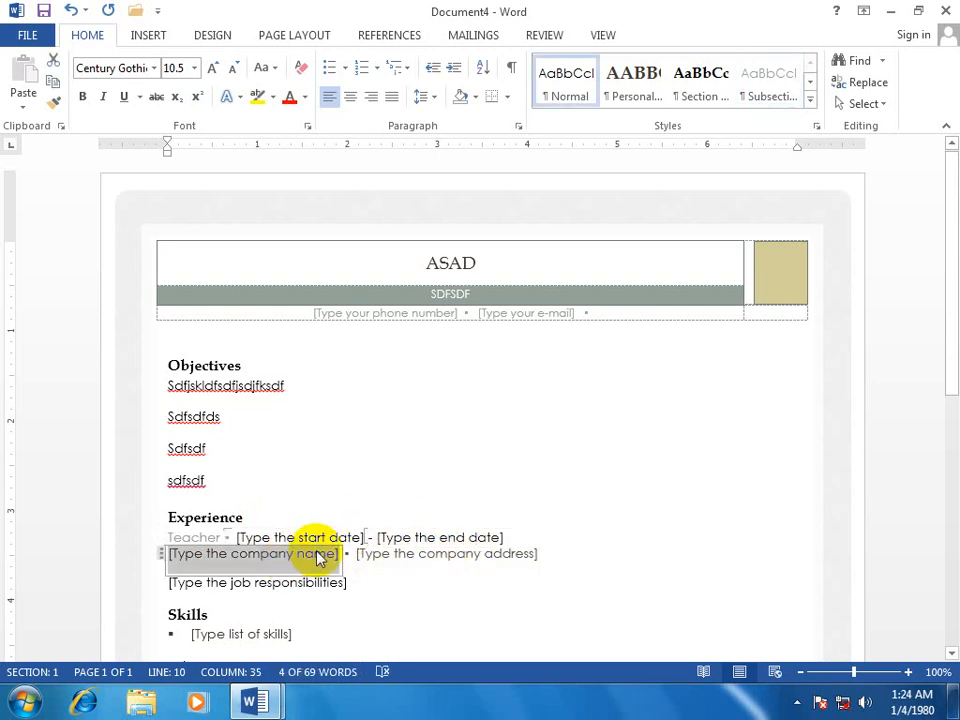
pyautogui.click(500, 555)
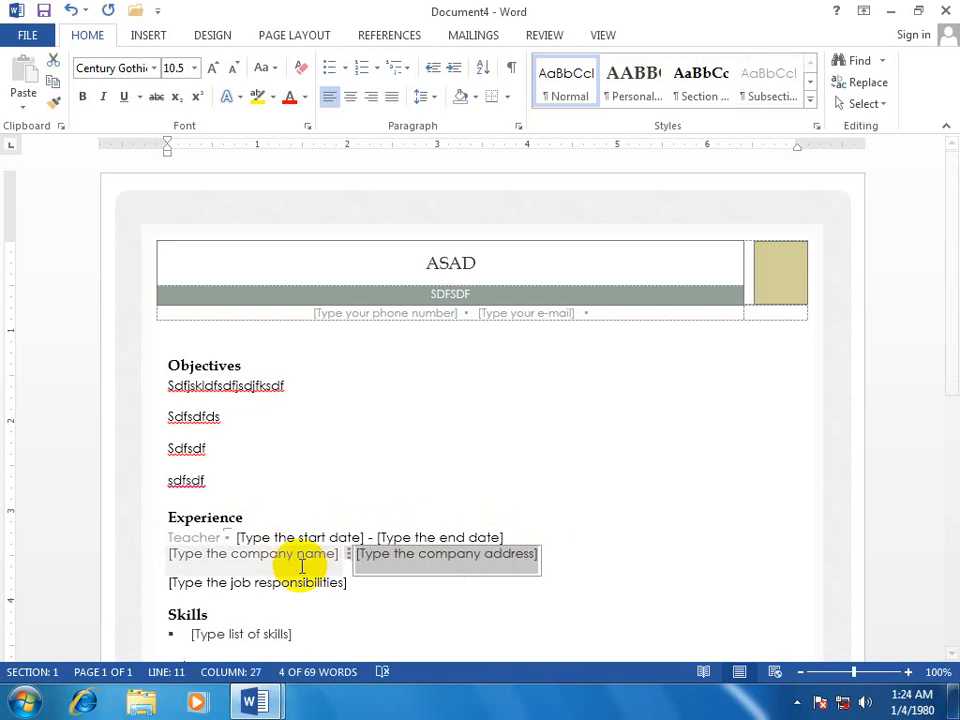
# - Replace the job responsibilities placeholder with two lines: Maintain students Record and Control stu
pyautogui.click(264, 584)
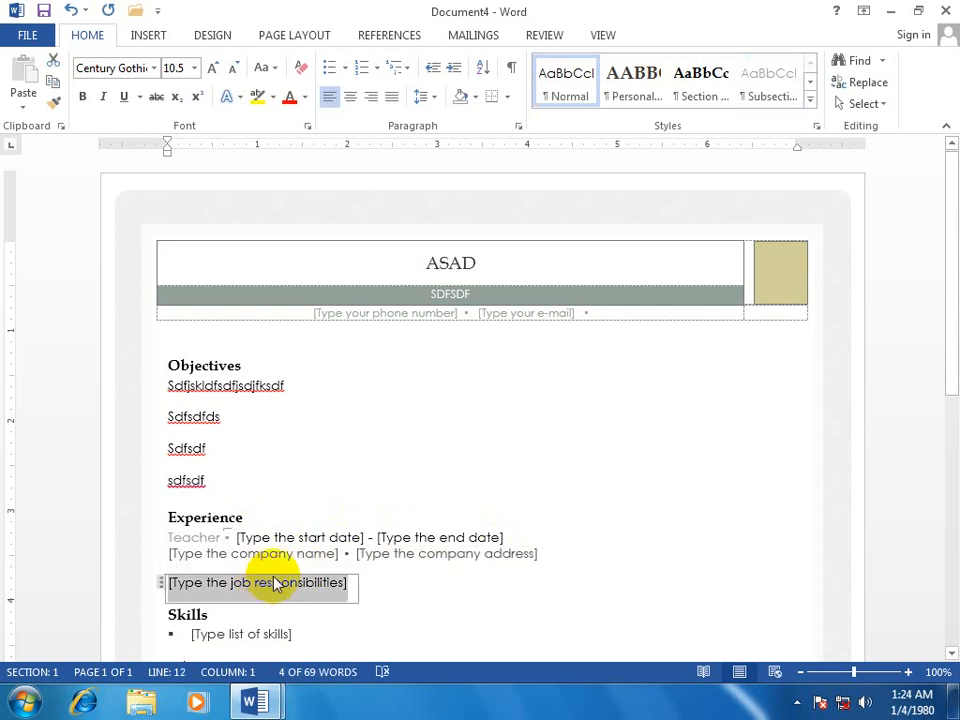
pyautogui.write('ma')
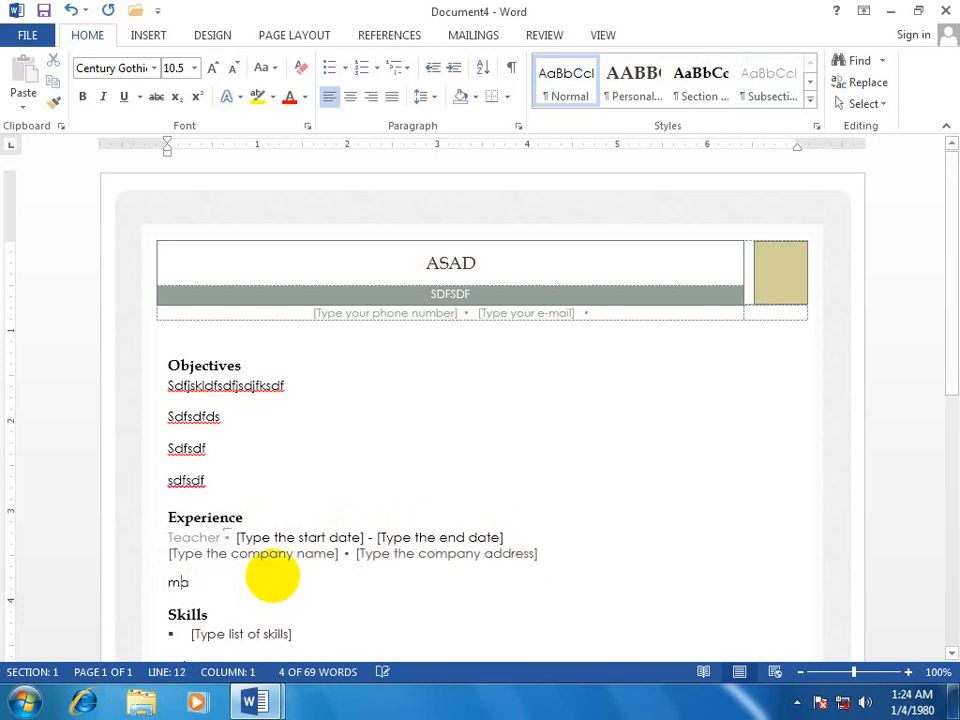
pyautogui.write('intain ')
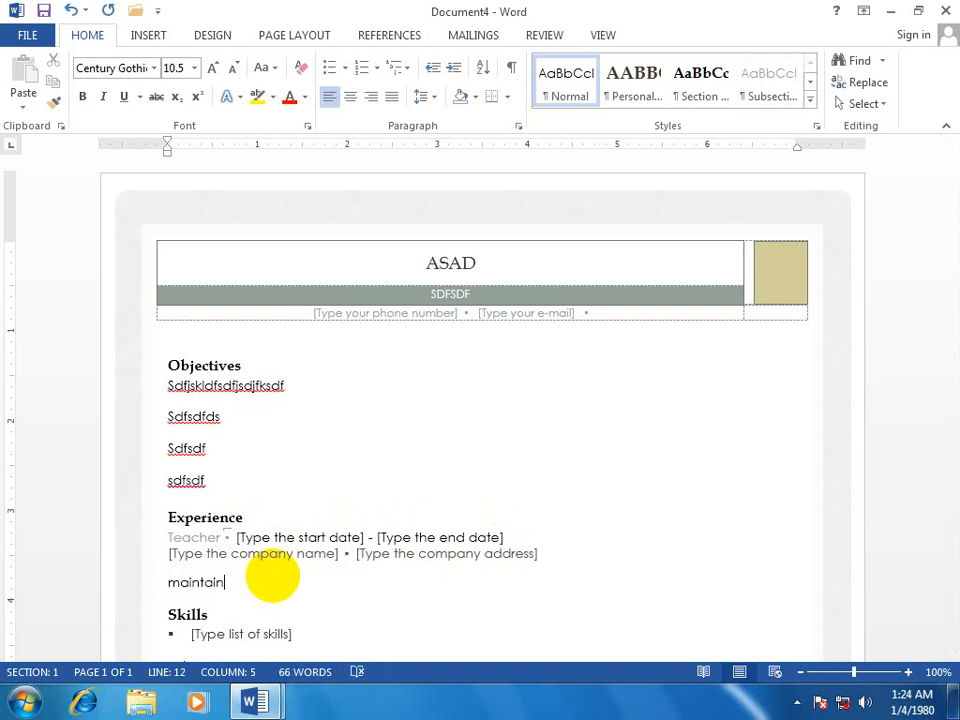
pyautogui.write('stude')
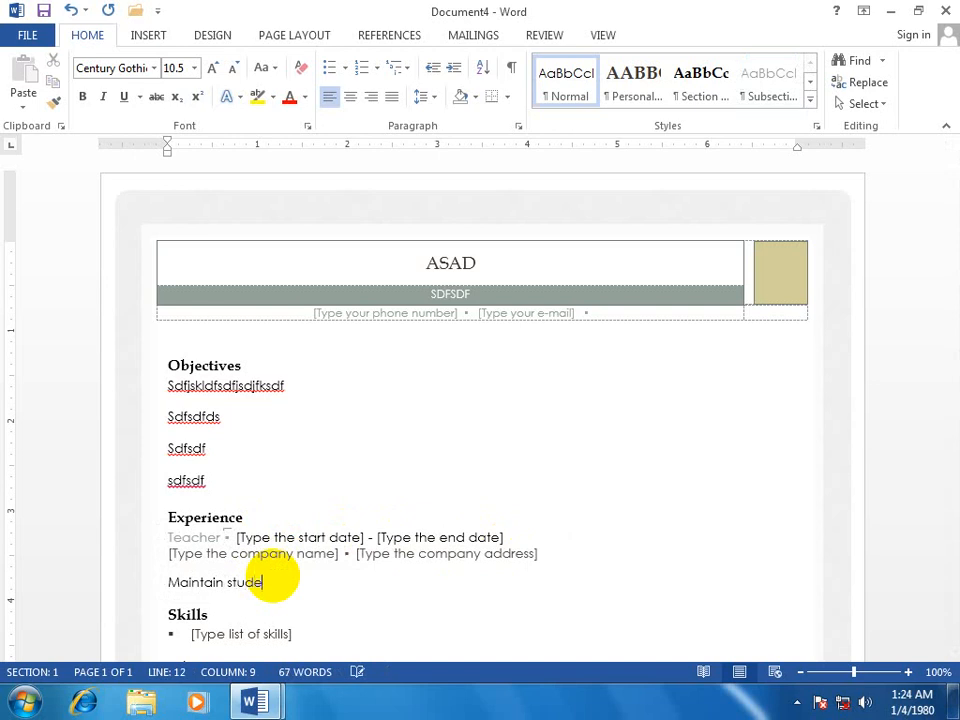
pyautogui.write('nts Record')
pyautogui.press('Return')
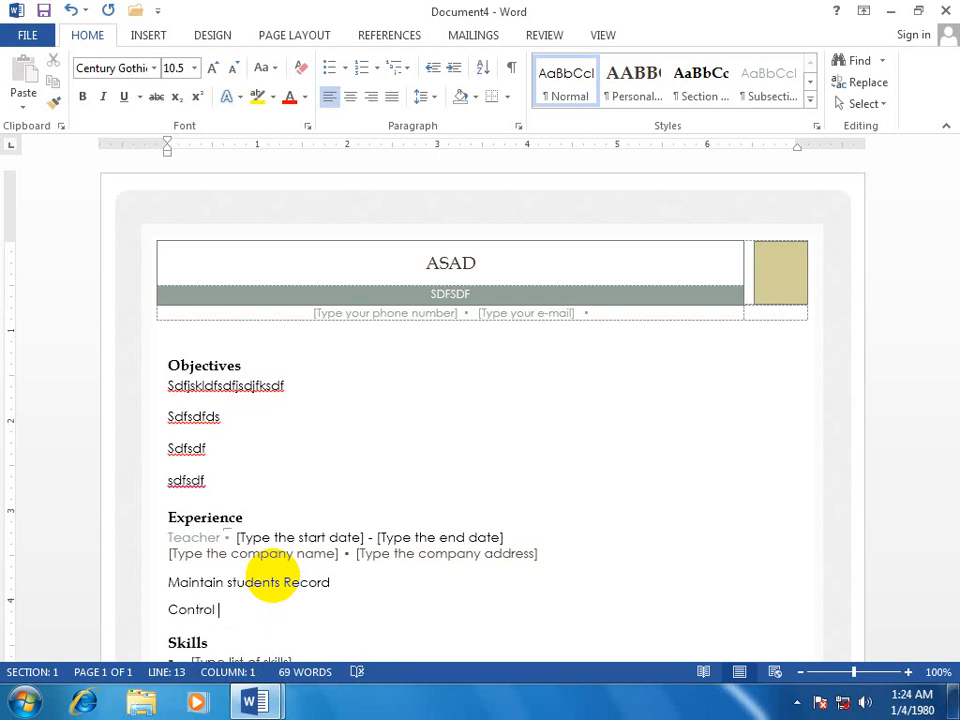
pyautogui.write('Control stu')
pyautogui.press('Return')
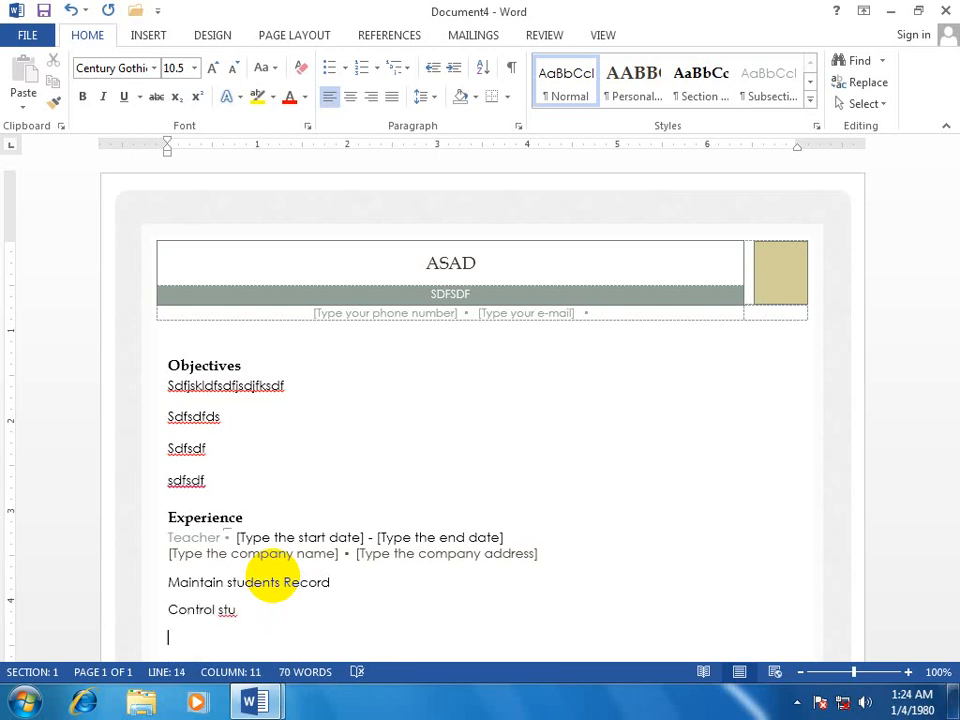
# - Fill the Skills list with the bullet entries MS word and Ms Exce, leaving a new empty bullet below
pyautogui.scroll(-2, 421, 582)
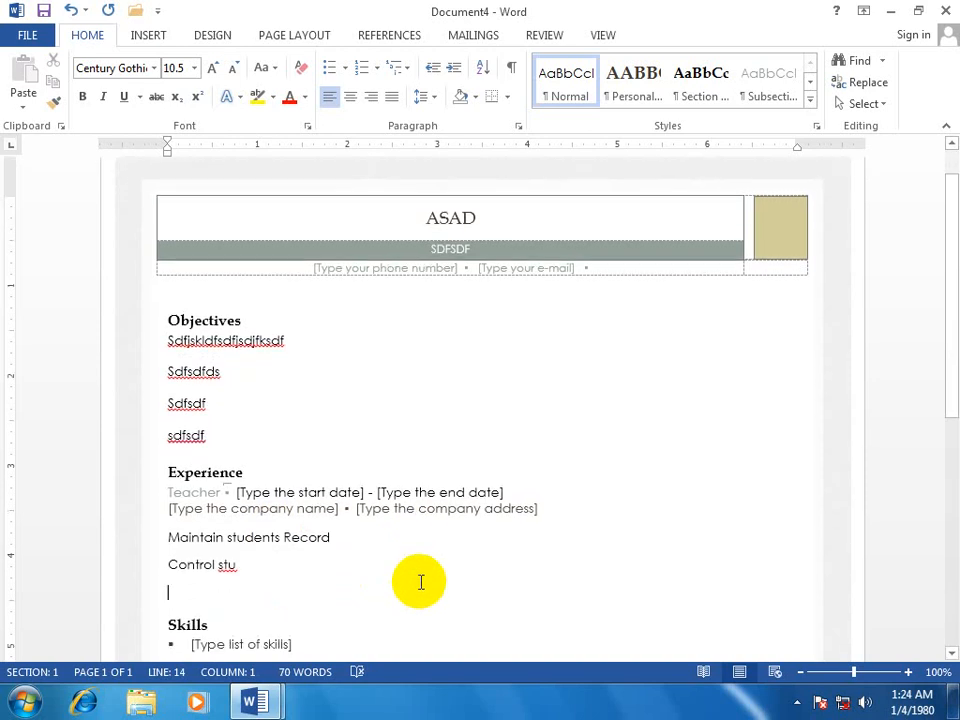
pyautogui.scroll(-1, 421, 582)
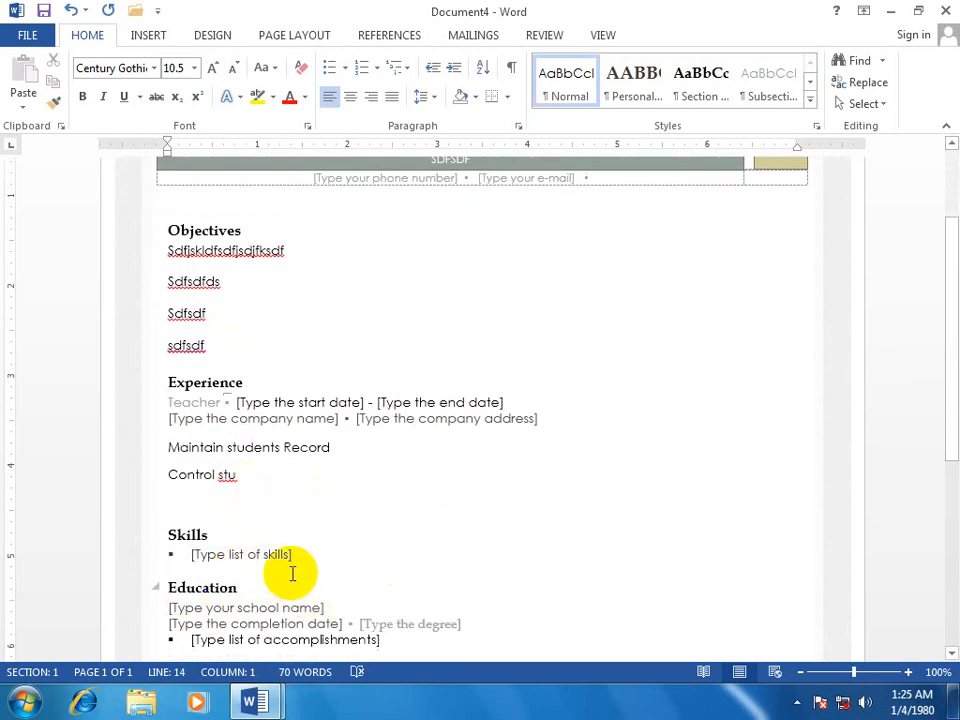
pyautogui.click(259, 558)
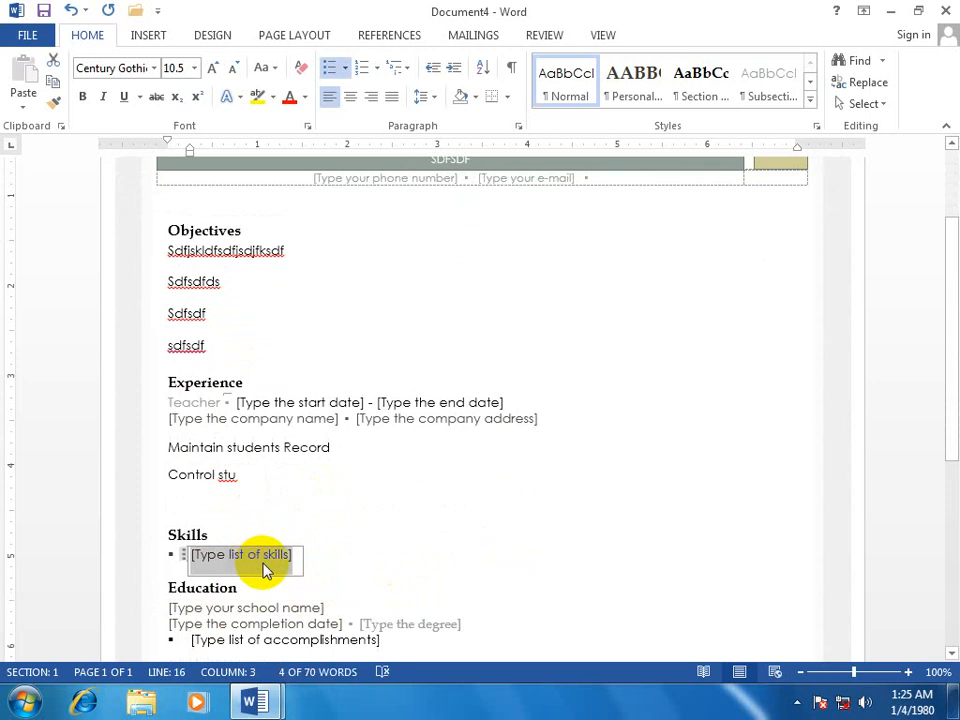
pyautogui.write('MS wo')
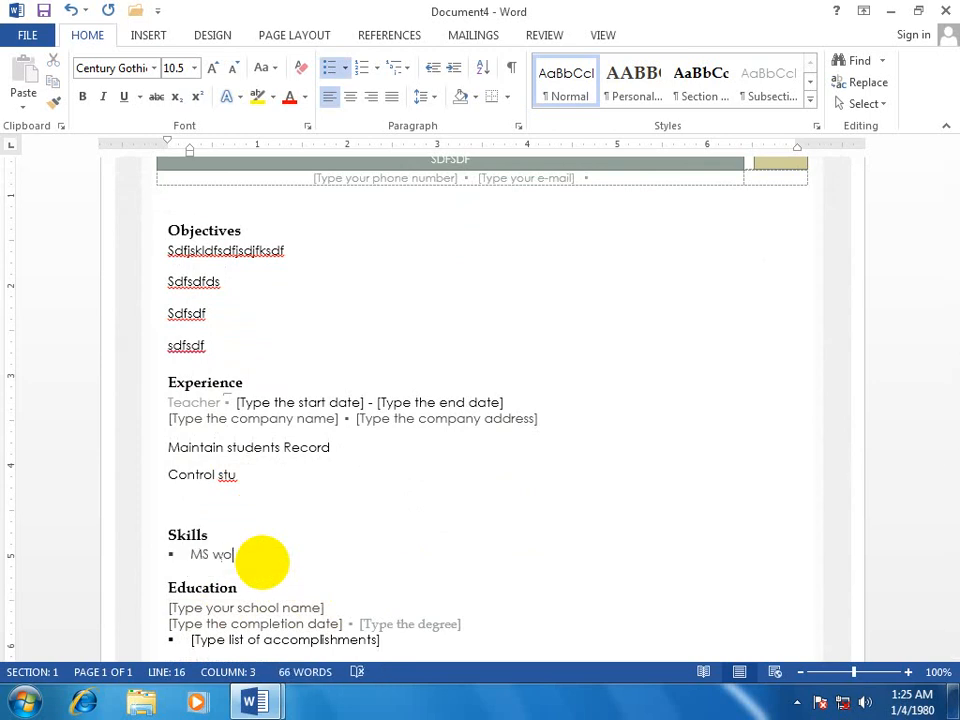
pyautogui.write('rd')
pyautogui.press('Return')
pyautogui.write('ms E')
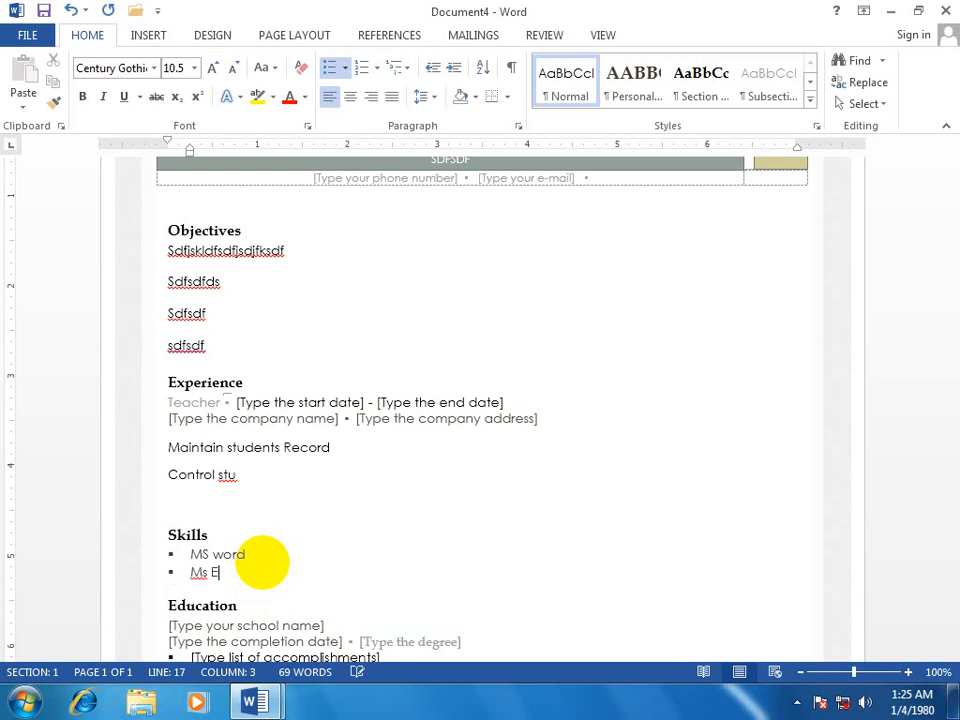
pyautogui.write('xce')
pyautogui.press('Return')
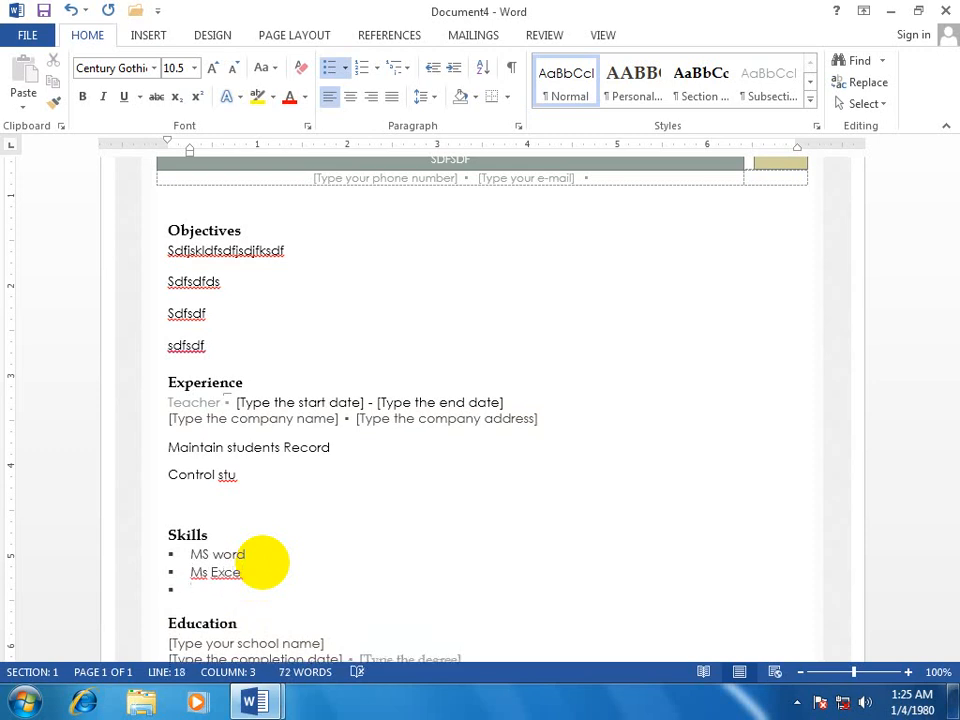
# - Look over the school name and references placeholders and review the sections of the resume
pyautogui.scroll(-1, 264, 581)
pyautogui.click(280, 607)
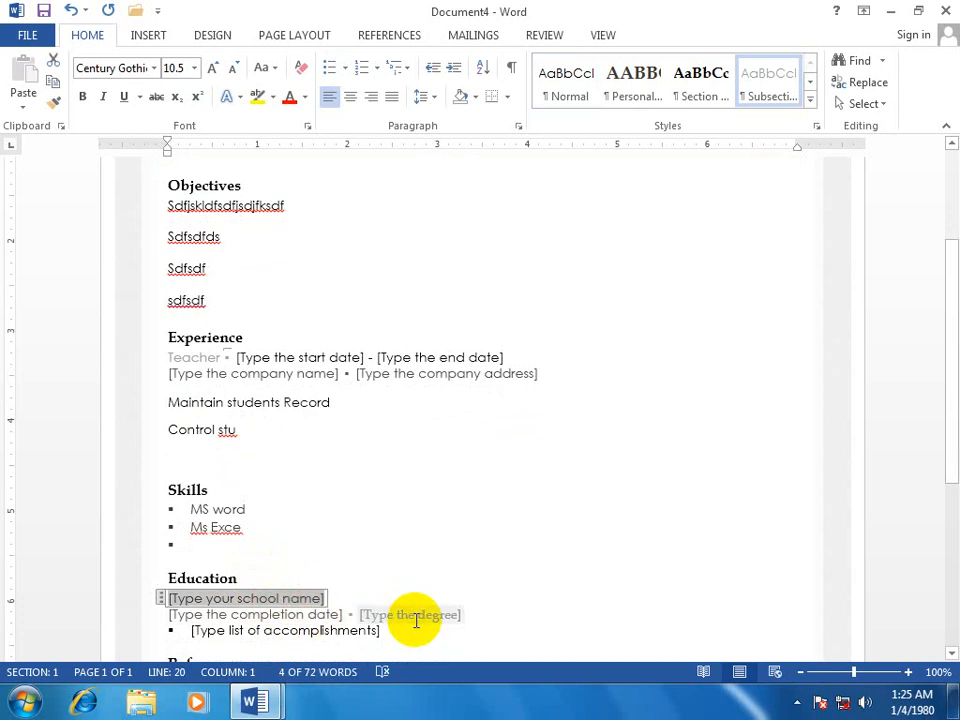
pyautogui.scroll(-4, 415, 620)
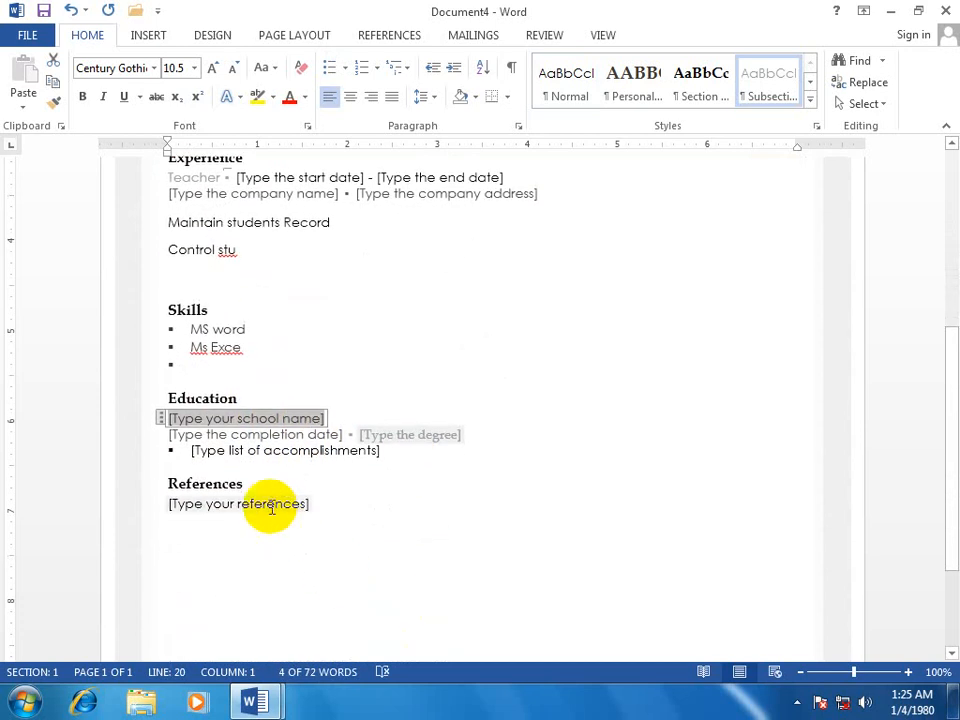
pyautogui.click(270, 508)
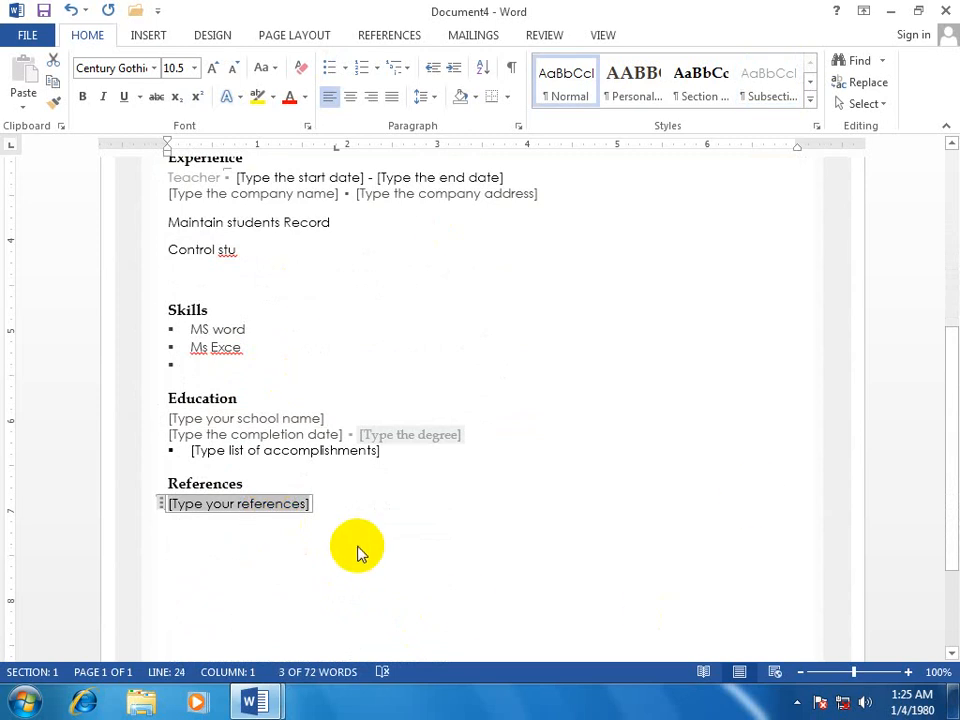
pyautogui.scroll(7, 358, 546)
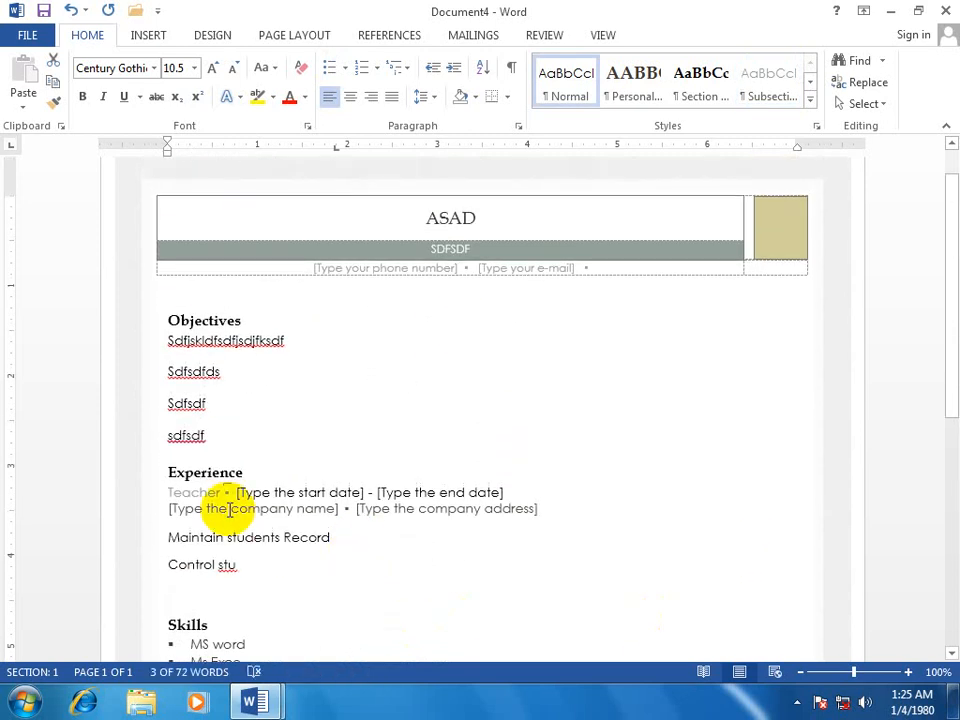
pyautogui.scroll(-1, 279, 484)
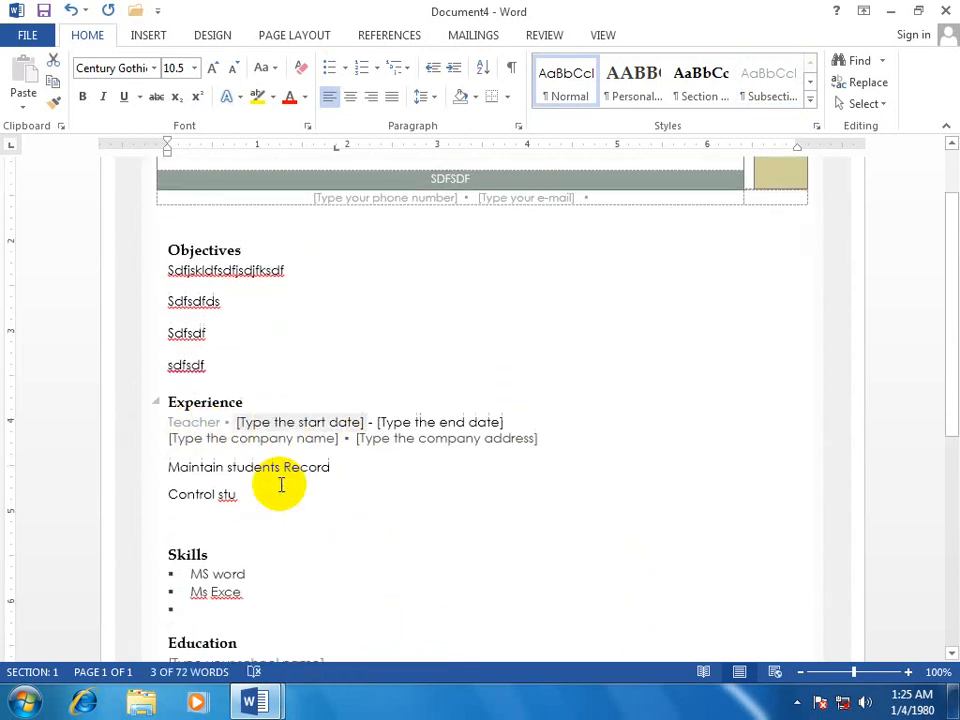
pyautogui.scroll(-5, 281, 484)
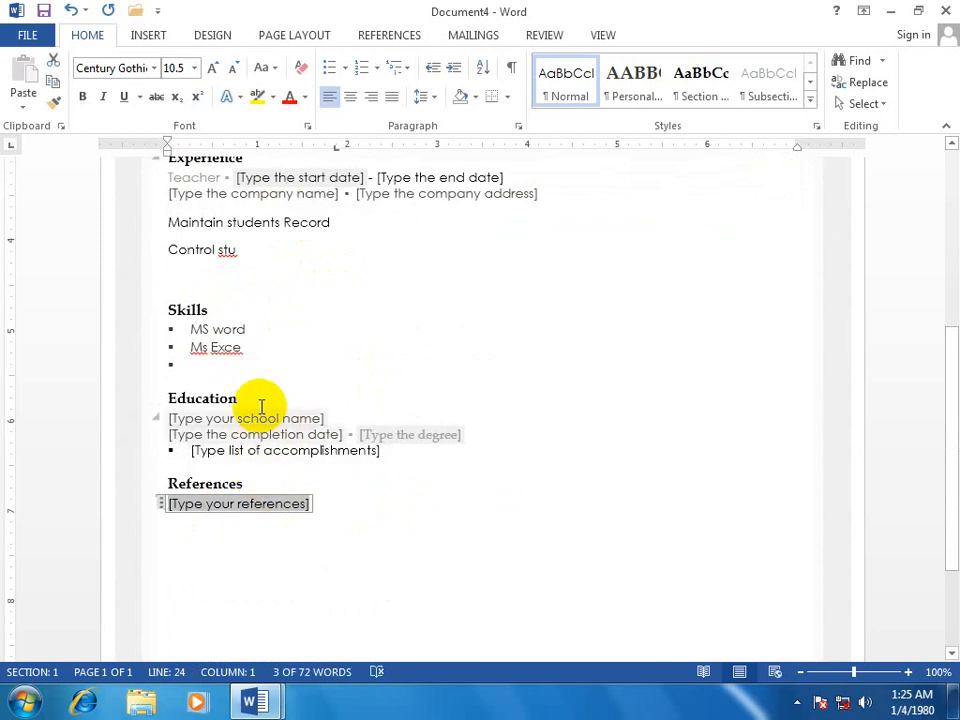
# - Close the resume document without saving it
pyautogui.click(946, 12)
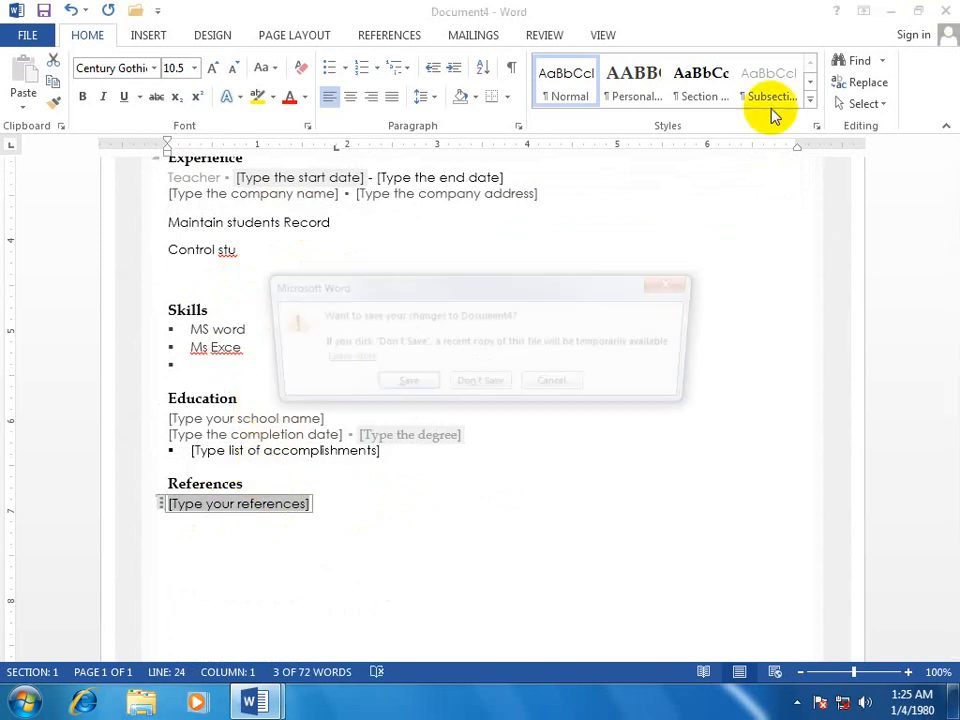
pyautogui.click(455, 386)
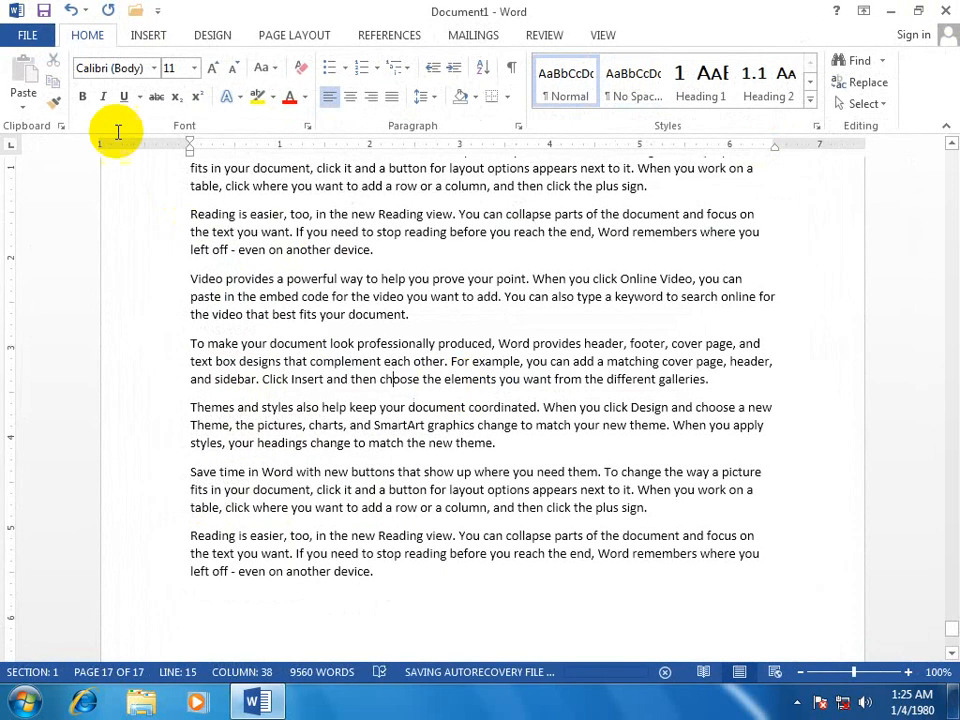
# - Browse the featured templates and create a new document from the Chronological letter template
pyautogui.click(28, 33)
pyautogui.click(40, 116)
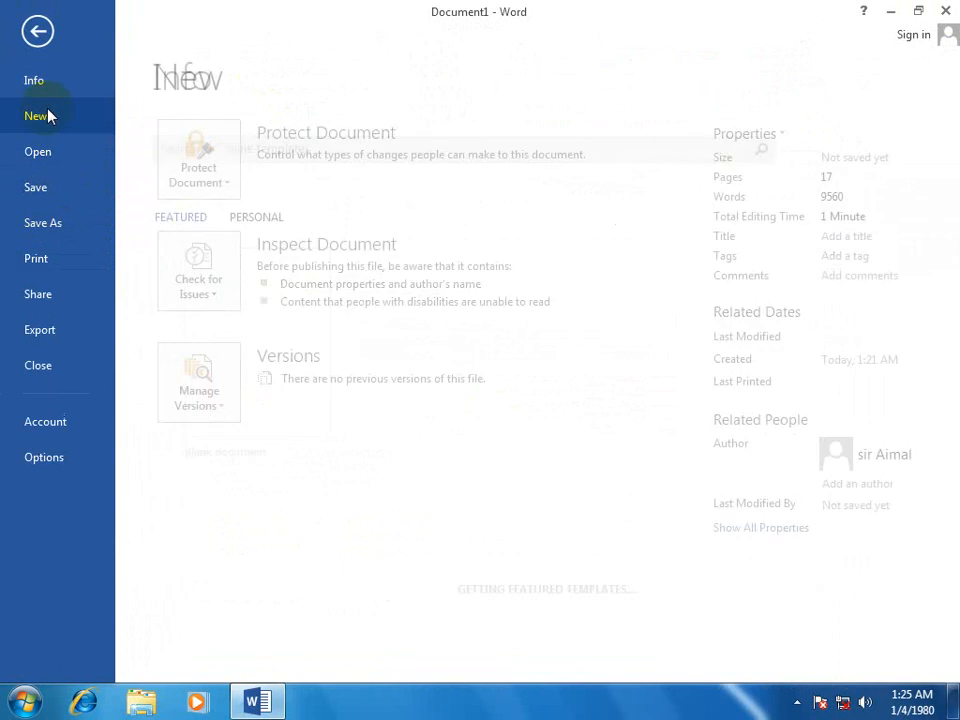
pyautogui.moveTo(950, 295); pyautogui.dragTo(950, 397)
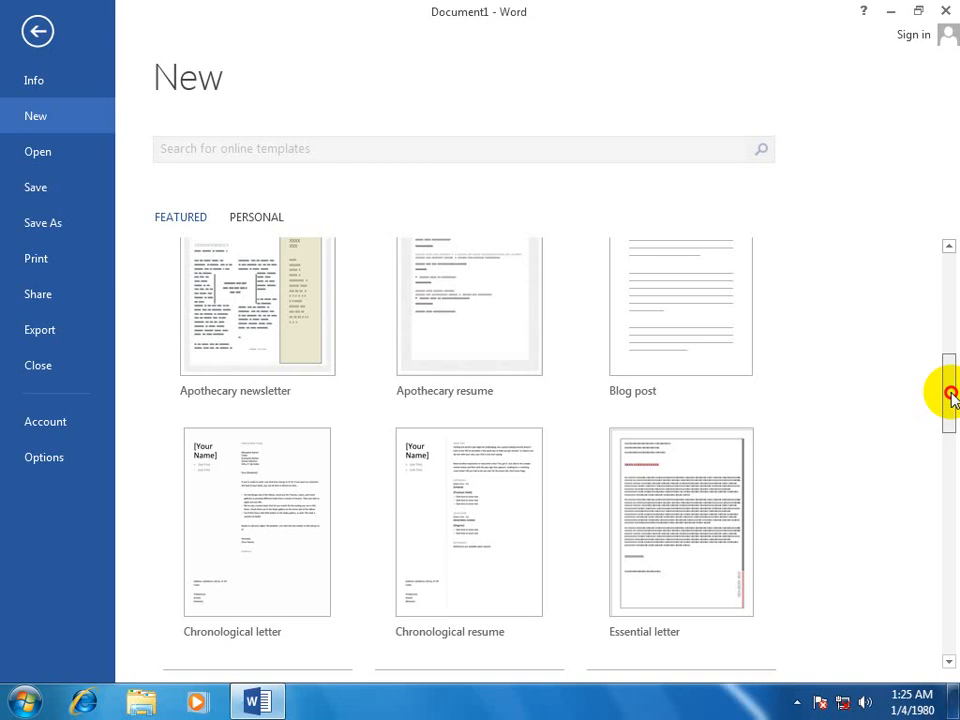
pyautogui.moveTo(950, 395); pyautogui.dragTo(953, 338)
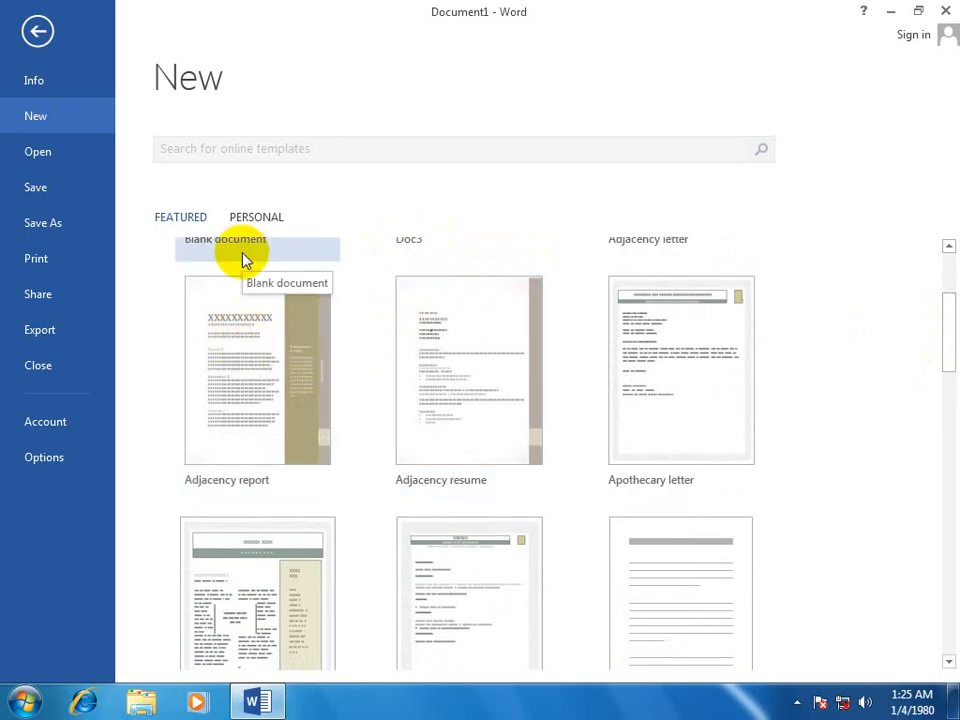
pyautogui.moveTo(955, 348); pyautogui.dragTo(949, 422)
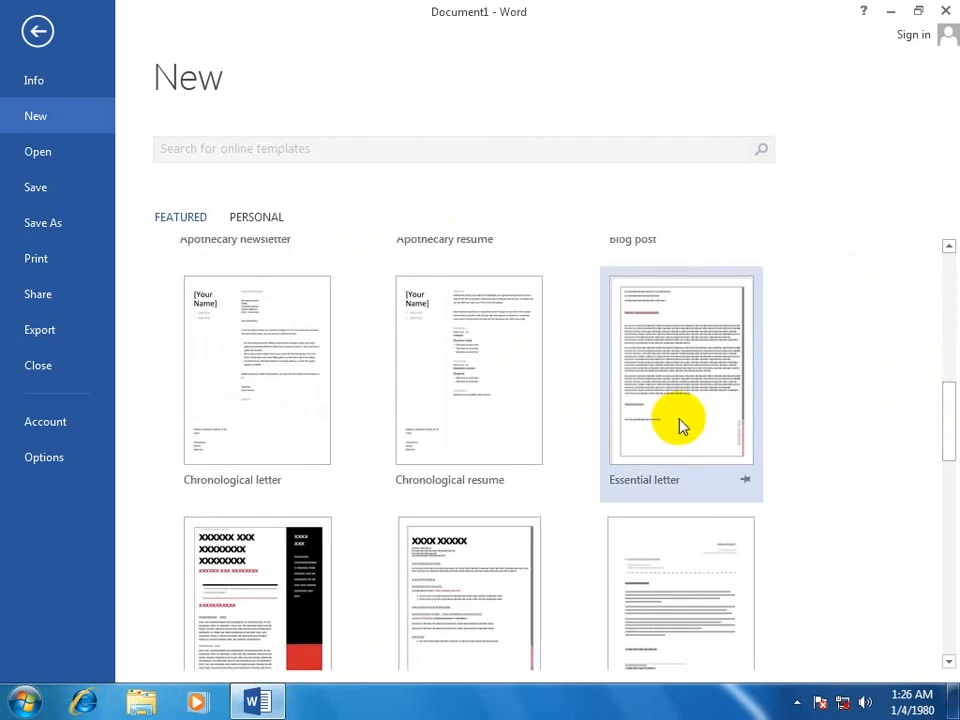
pyautogui.click(228, 419)
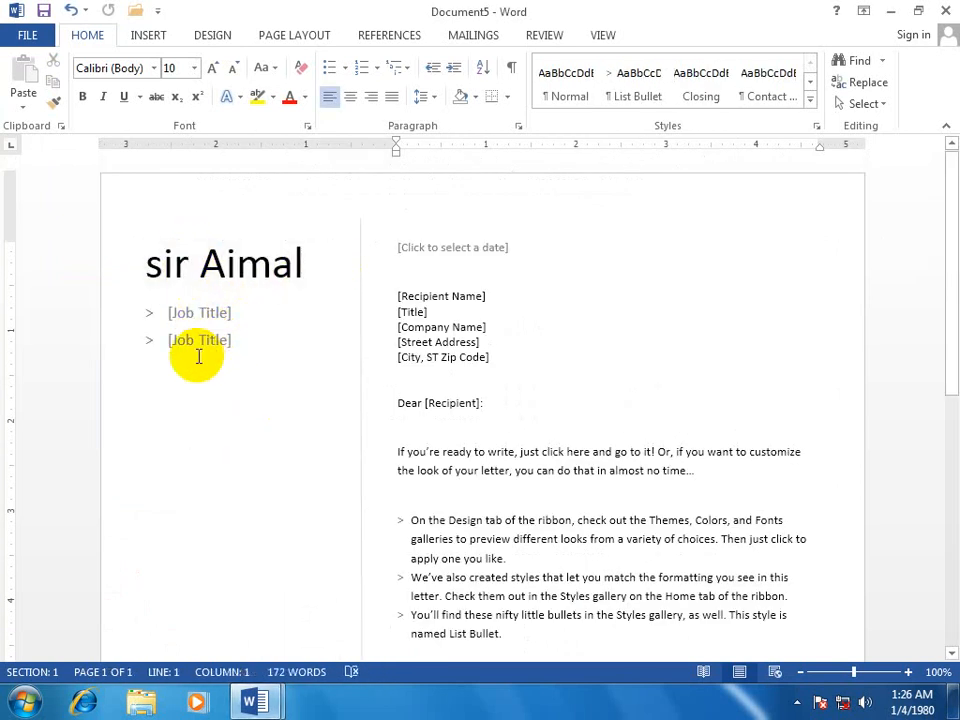
# - Go through the letter's recipient name, title, company, street address, city and salutation placeholders
pyautogui.click(440, 297)
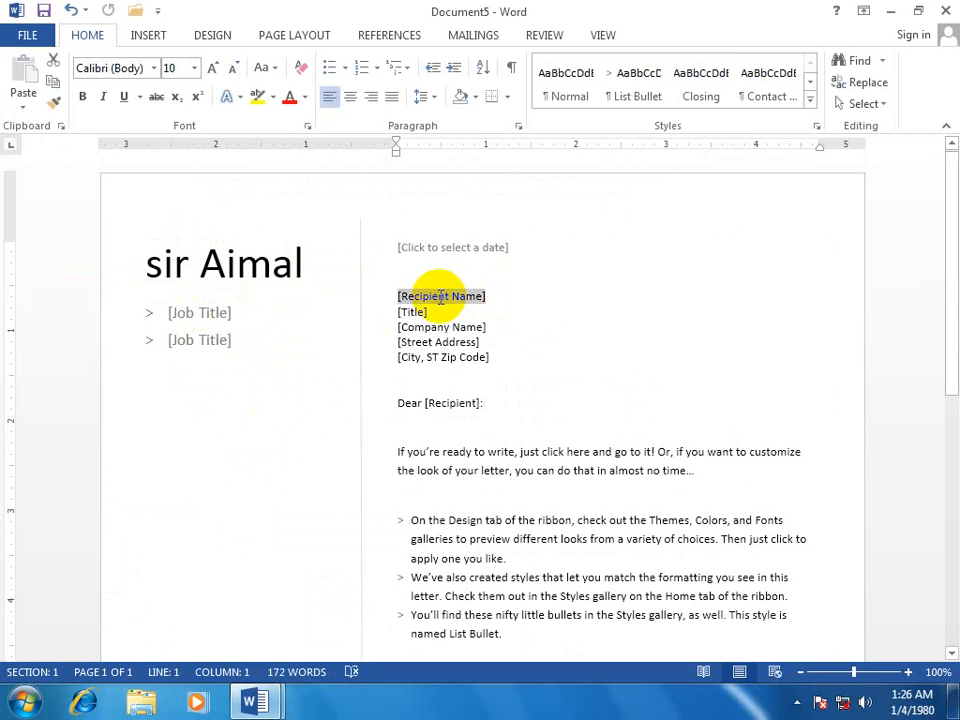
pyautogui.click(408, 309)
pyautogui.click(440, 327)
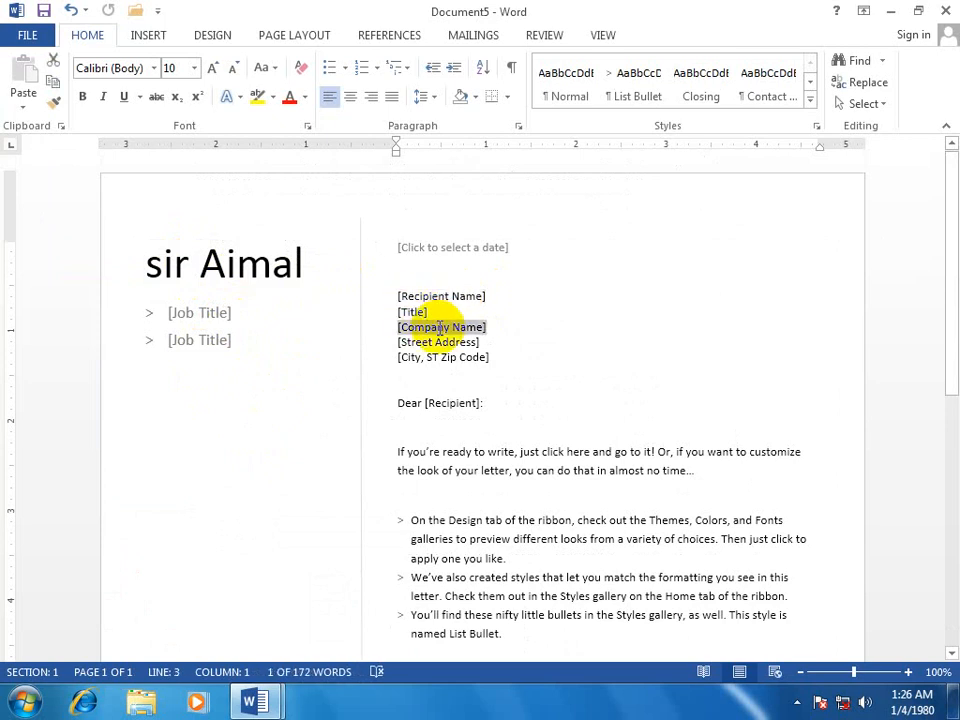
pyautogui.click(440, 342)
pyautogui.click(440, 357)
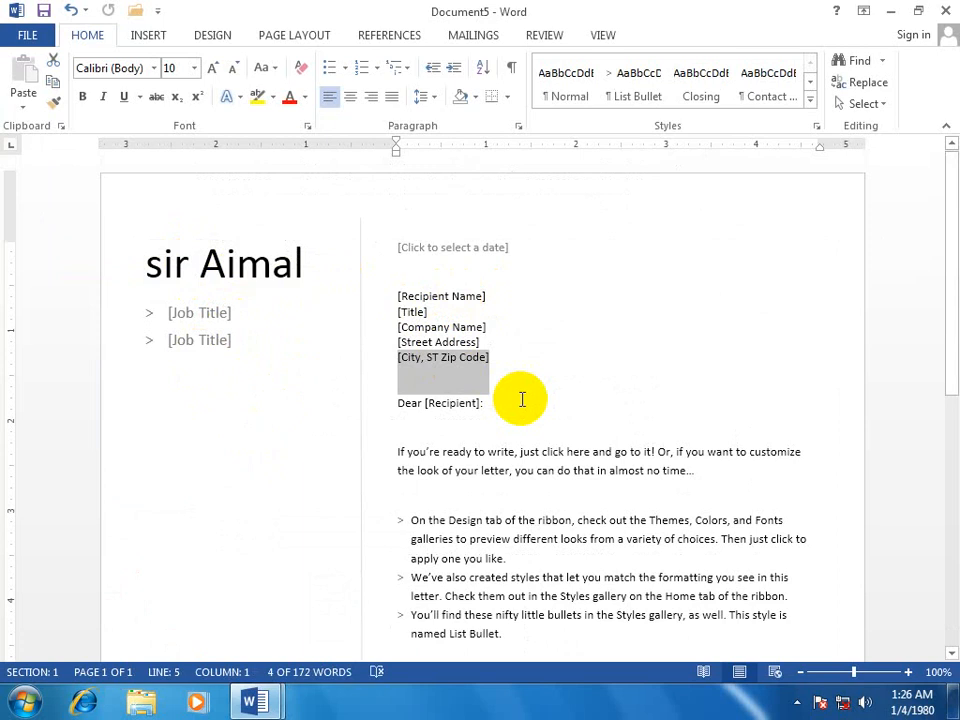
pyautogui.click(454, 403)
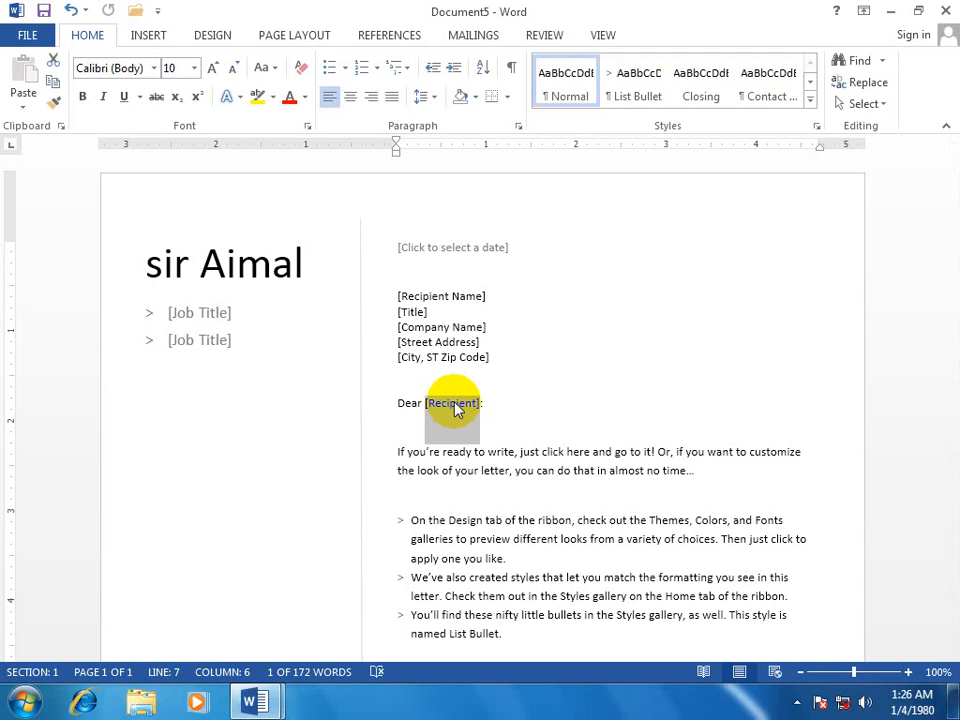
# - Cancel closing the letter and go over its body text and salutation recipient placeholders
pyautogui.hotkey('alt', 'F4')
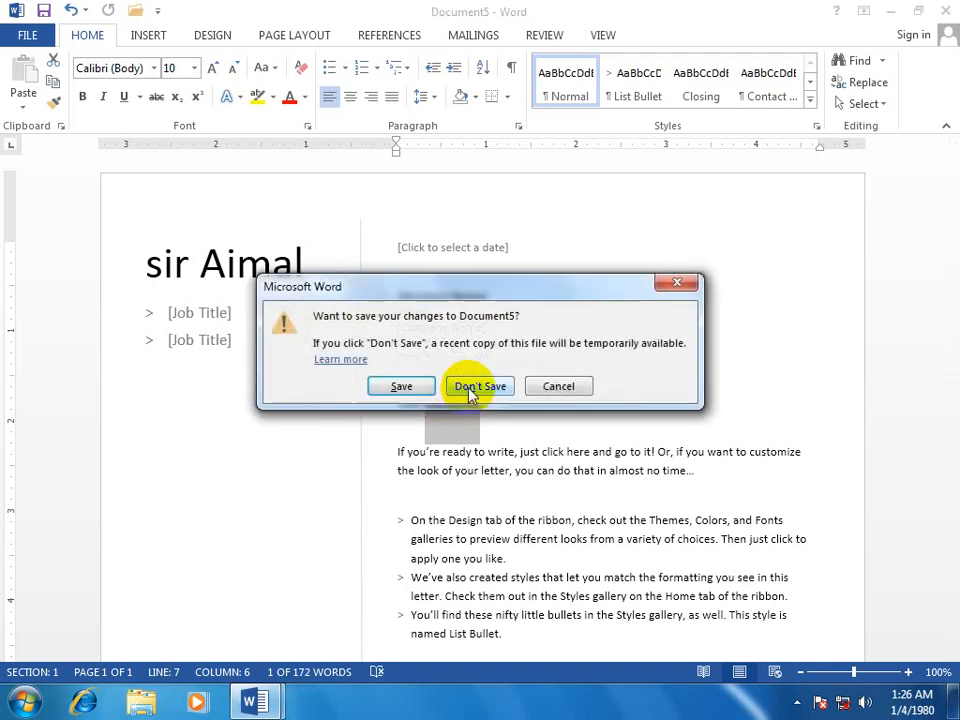
pyautogui.click(558, 386)
pyautogui.click(704, 477)
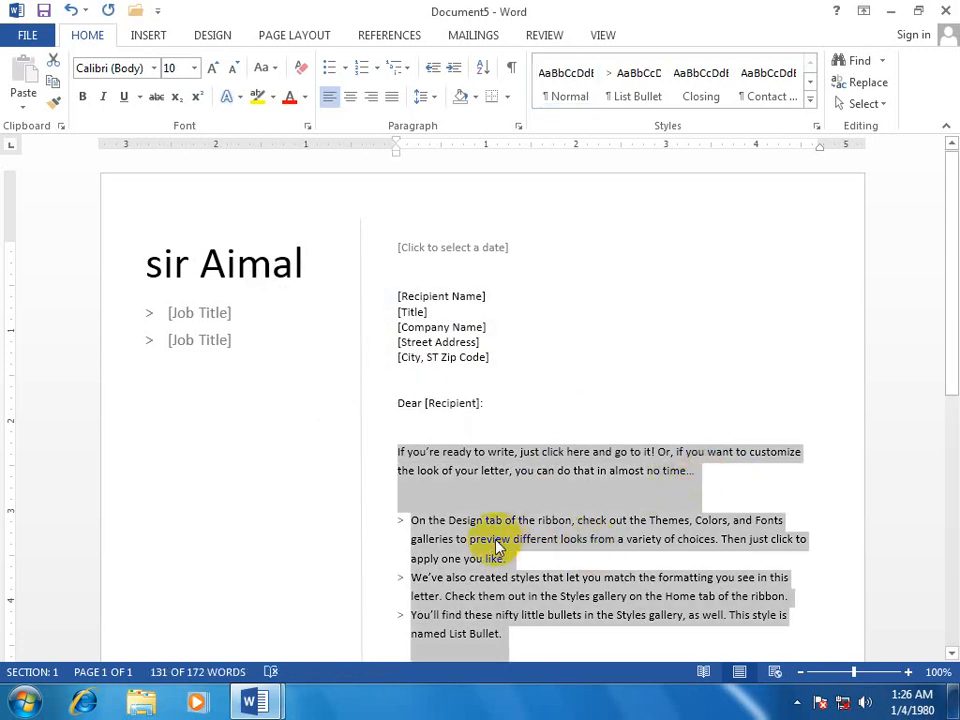
pyautogui.click(452, 401)
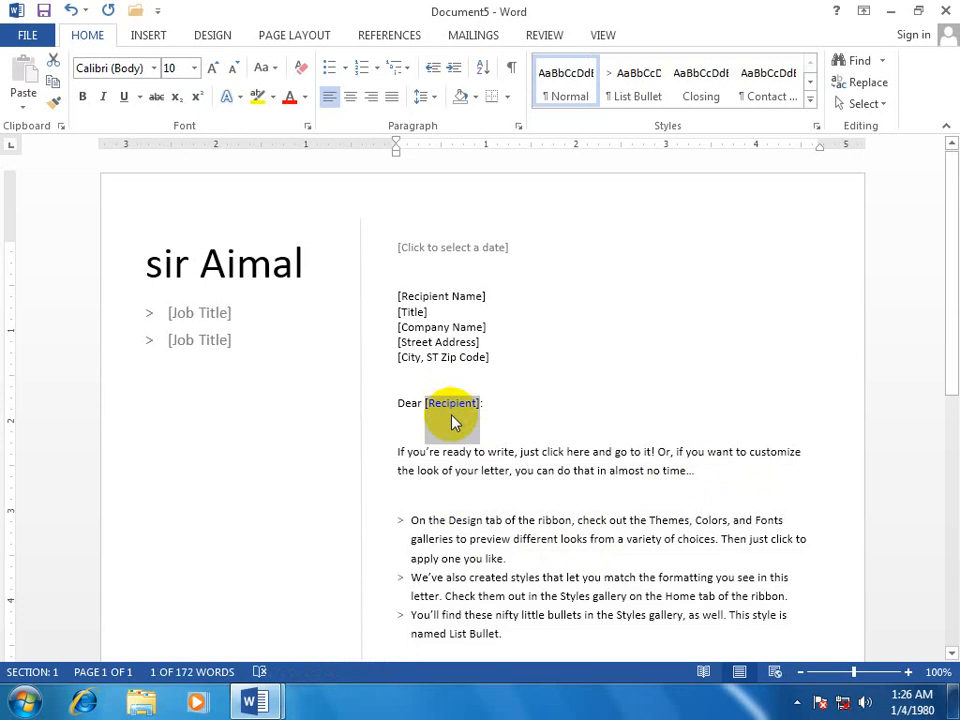
# - Replace the letter's body placeholder with the misspelled words "Cempter" and "Hardwassr" on separate paragraphs
pyautogui.click(697, 470)
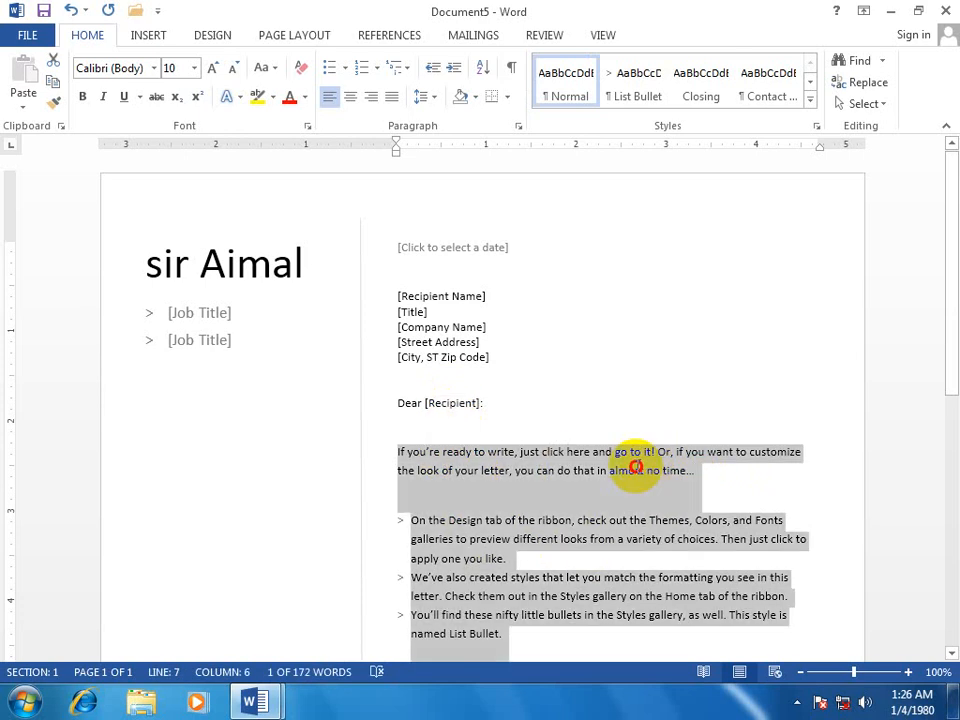
pyautogui.press('BackSpace')
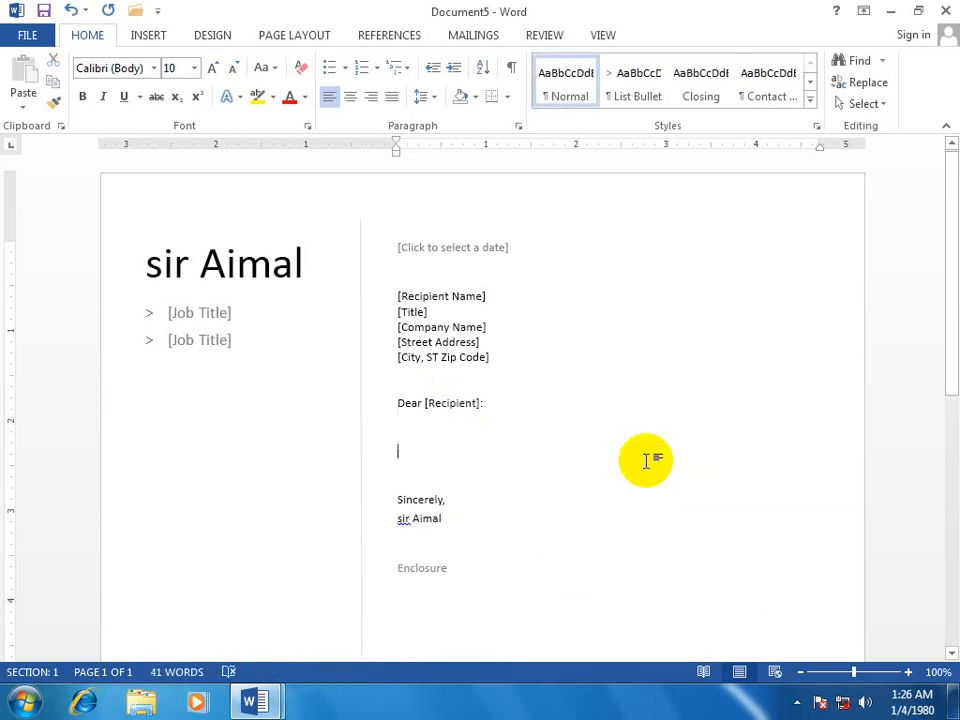
pyautogui.write('Vr,')
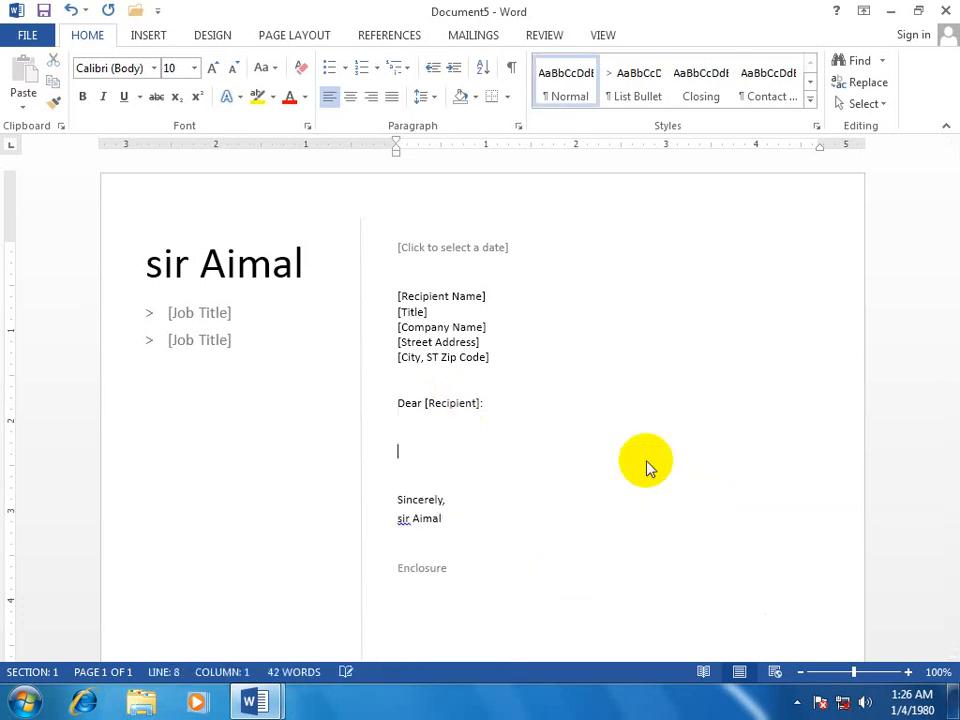
pyautogui.write('pter')
pyautogui.press('Return')
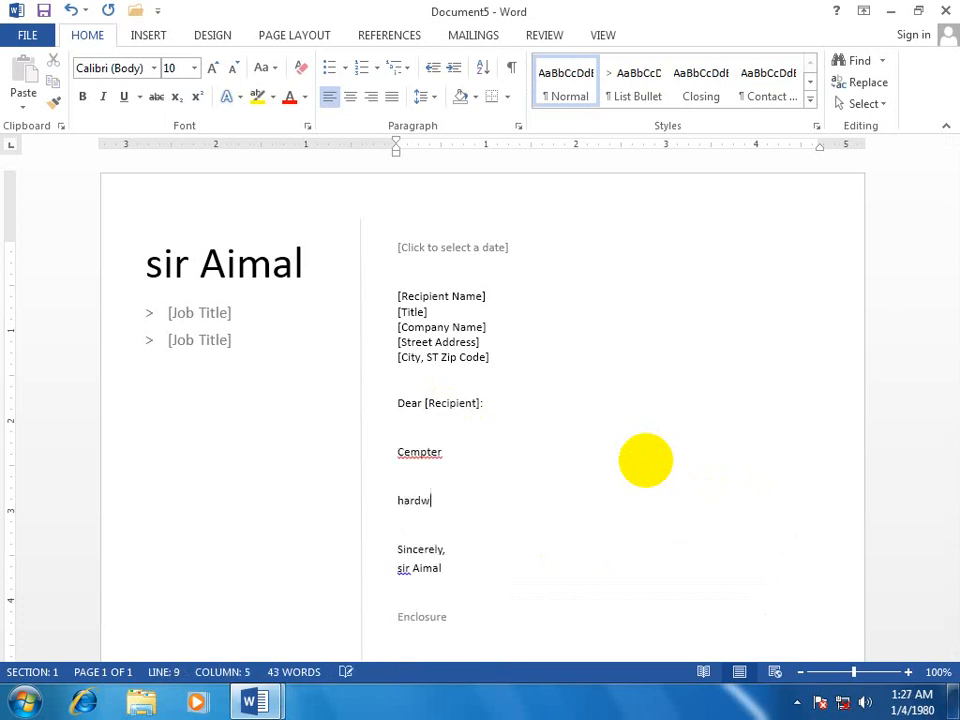
pyautogui.write('hardwassr')
pyautogui.press('Return')
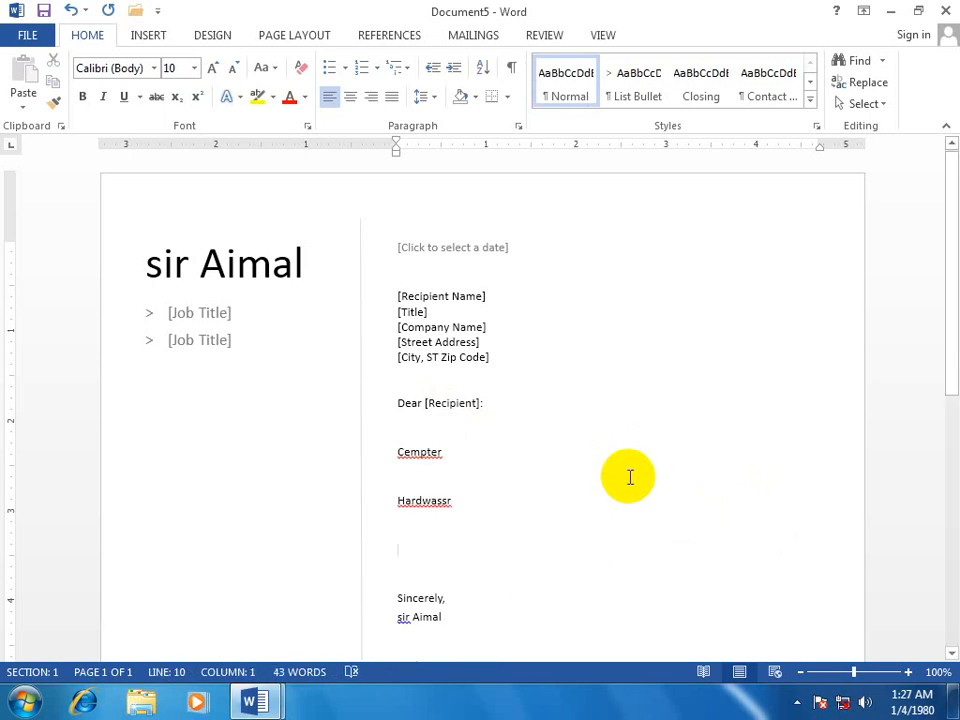
# - Correct the two misspelled words in the letter body to the suggested spellings Computer and Hardware
pyautogui.click(420, 452)
pyautogui.rightClick(441, 459)
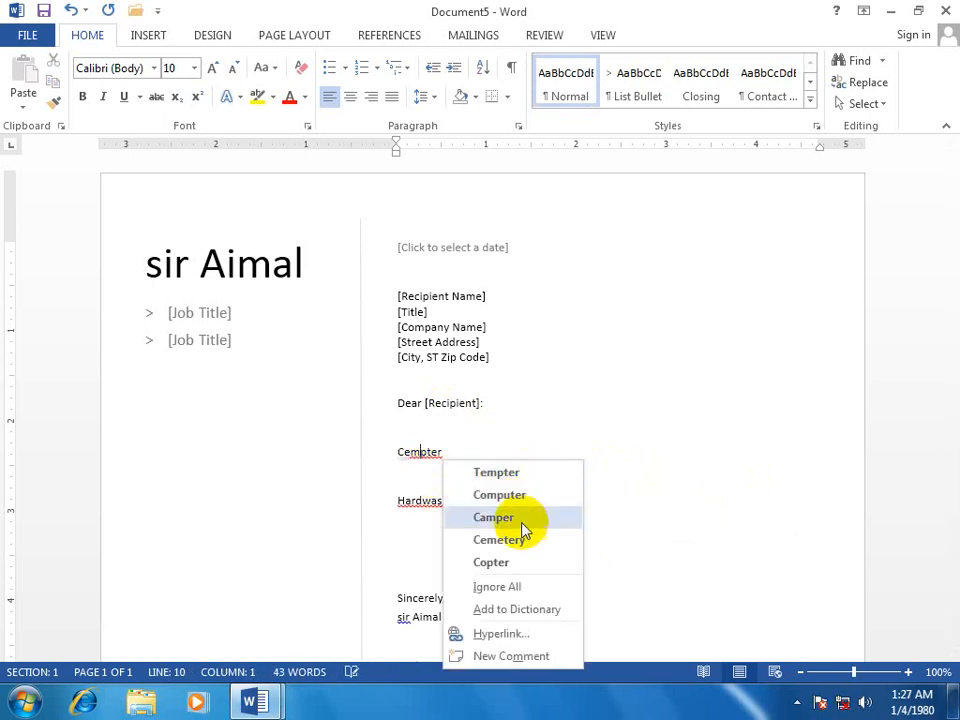
pyautogui.click(515, 495)
pyautogui.click(413, 501)
pyautogui.rightClick(449, 504)
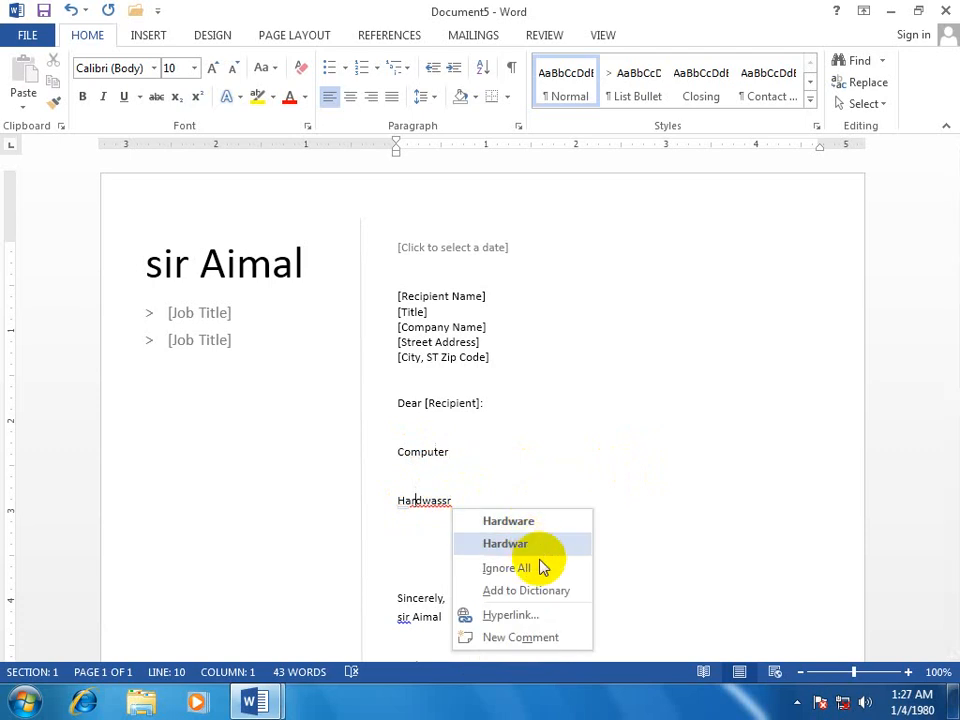
pyautogui.click(536, 515)
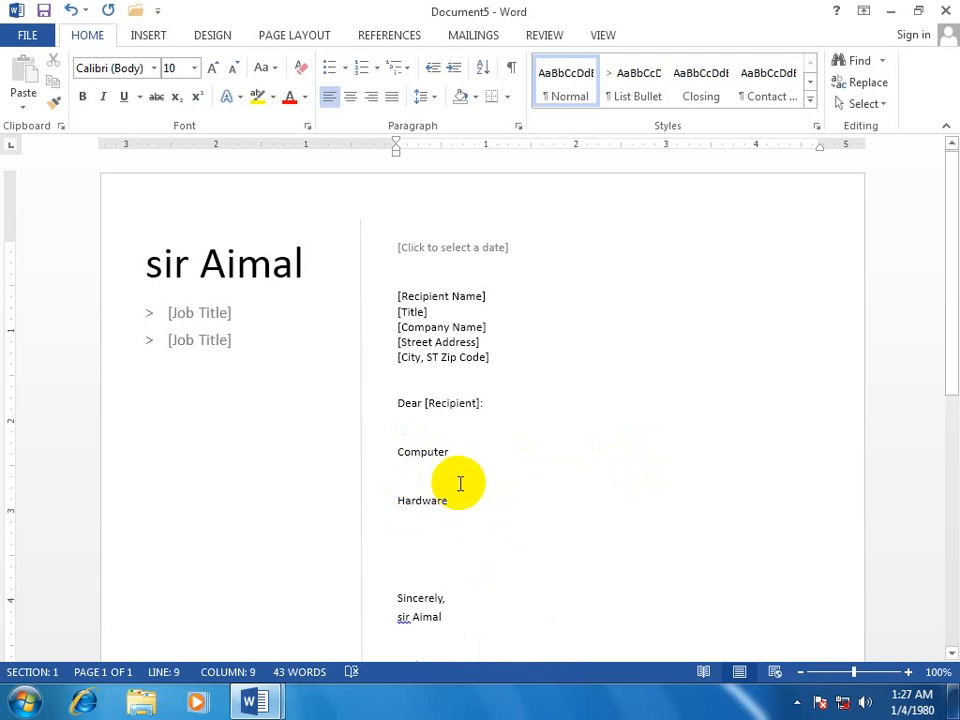
# - Close the letter document without saving its changes
pyautogui.hotkey('ctrl', 's')
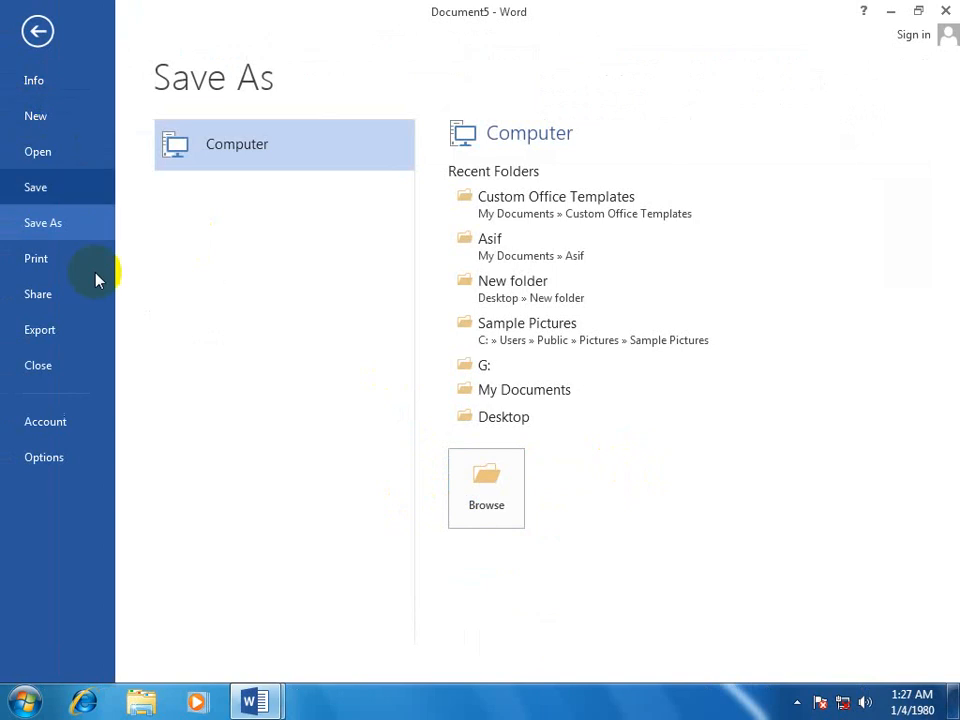
pyautogui.click(60, 370)
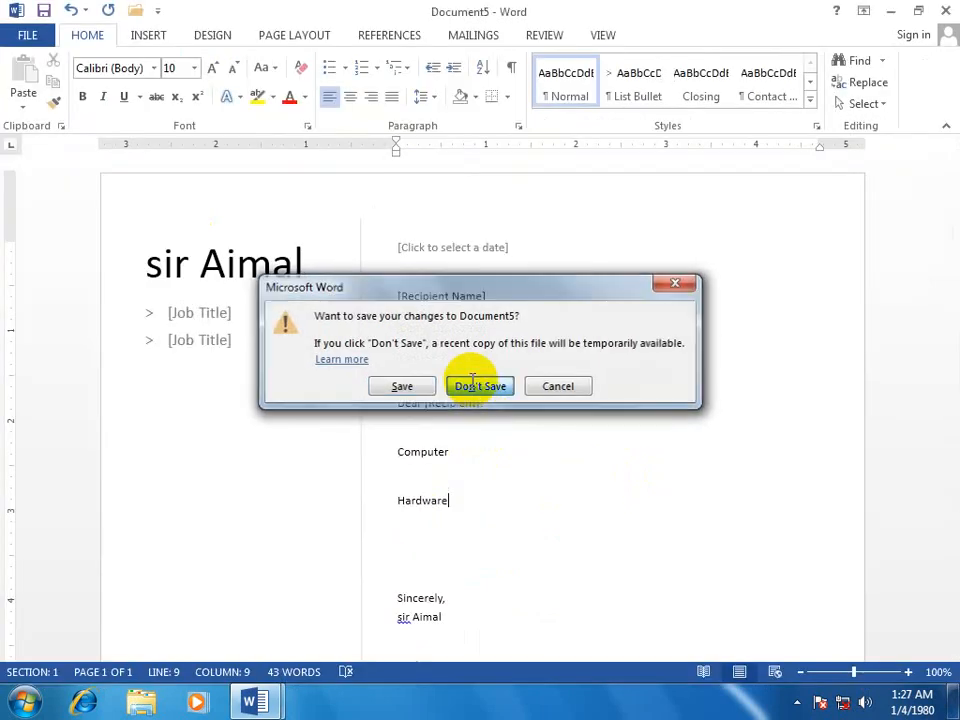
pyautogui.click(477, 386)
# - Look through the featured and personal templates for new documents, and return to the open document
pyautogui.click(25, 35)
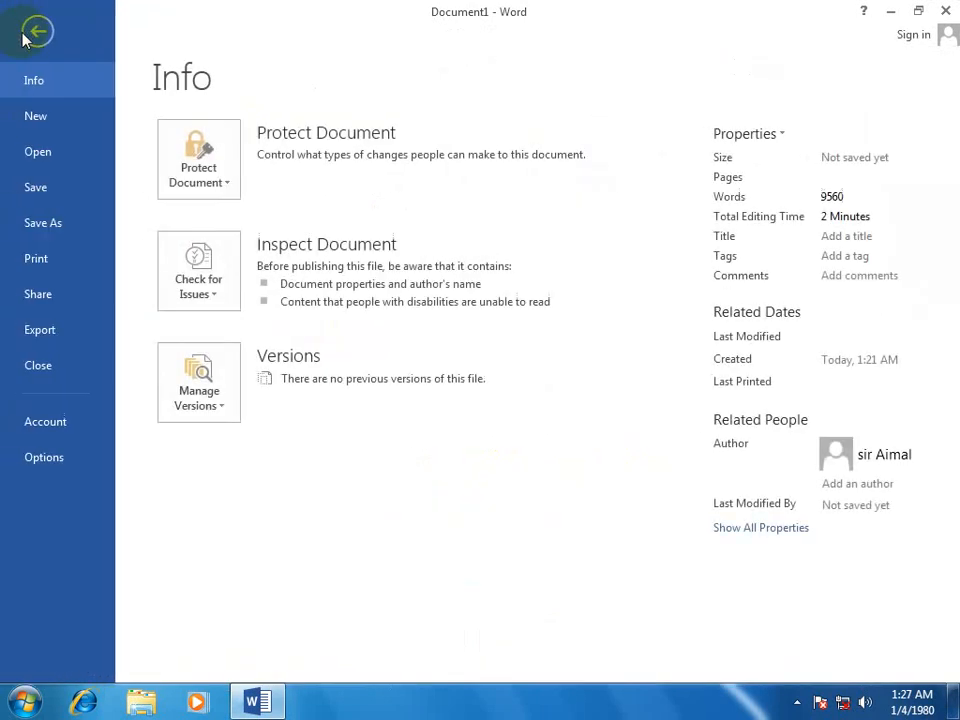
pyautogui.click(36, 118)
pyautogui.moveTo(948, 278); pyautogui.dragTo(953, 392)
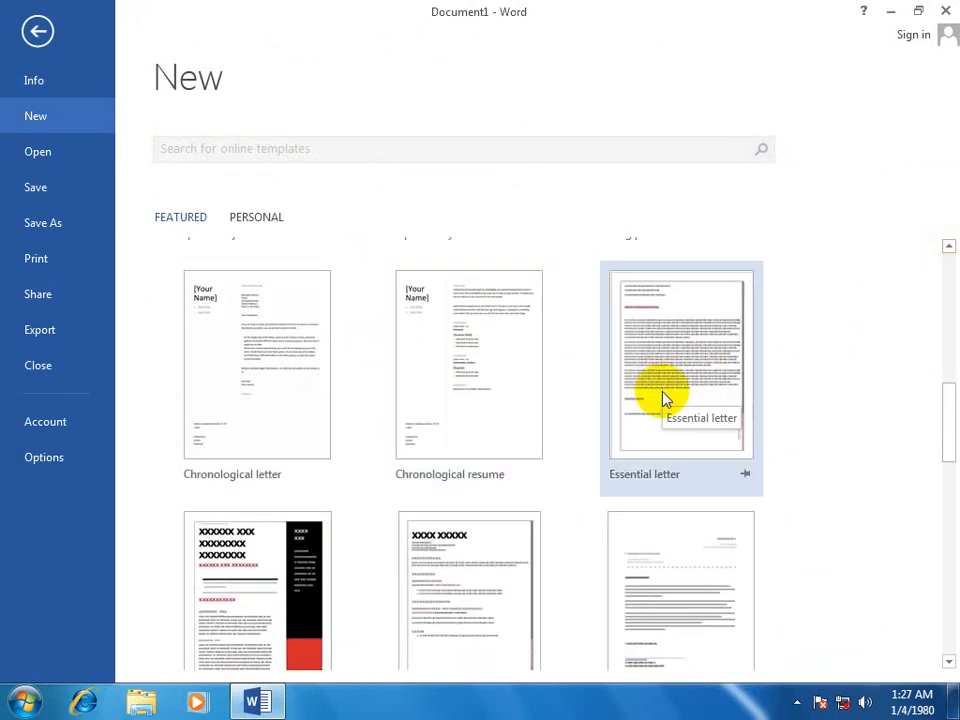
pyautogui.click(269, 219)
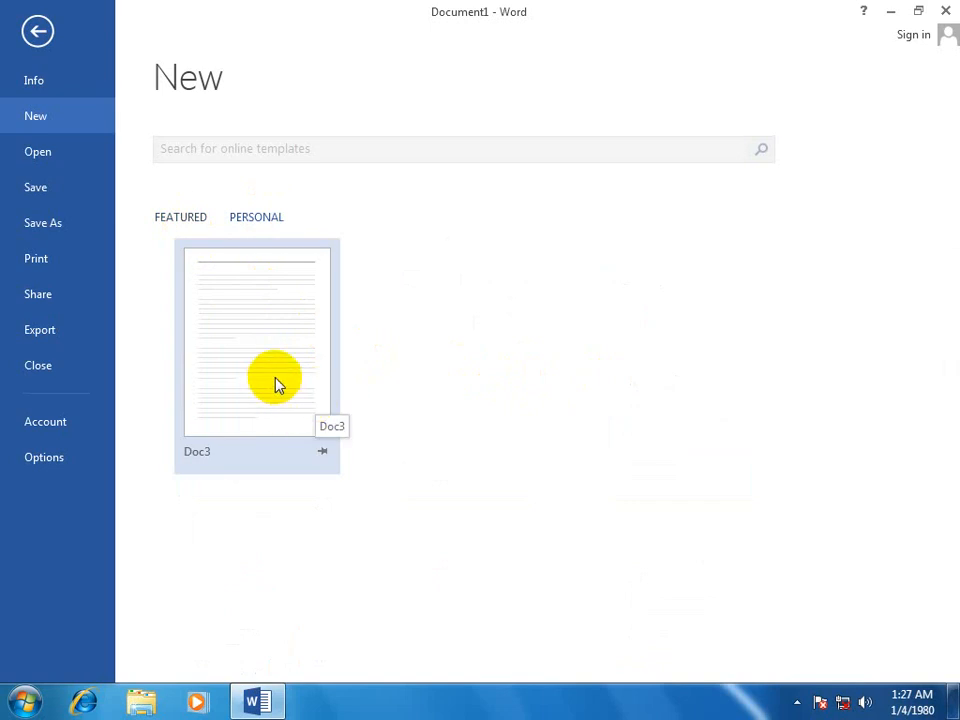
pyautogui.click(184, 219)
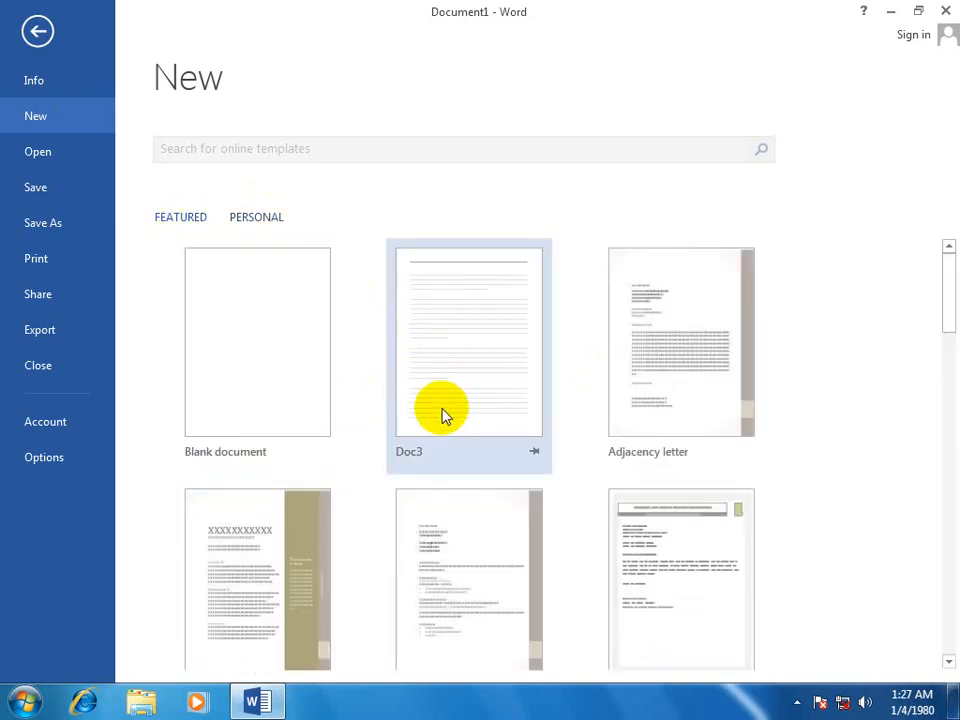
pyautogui.click(42, 30)
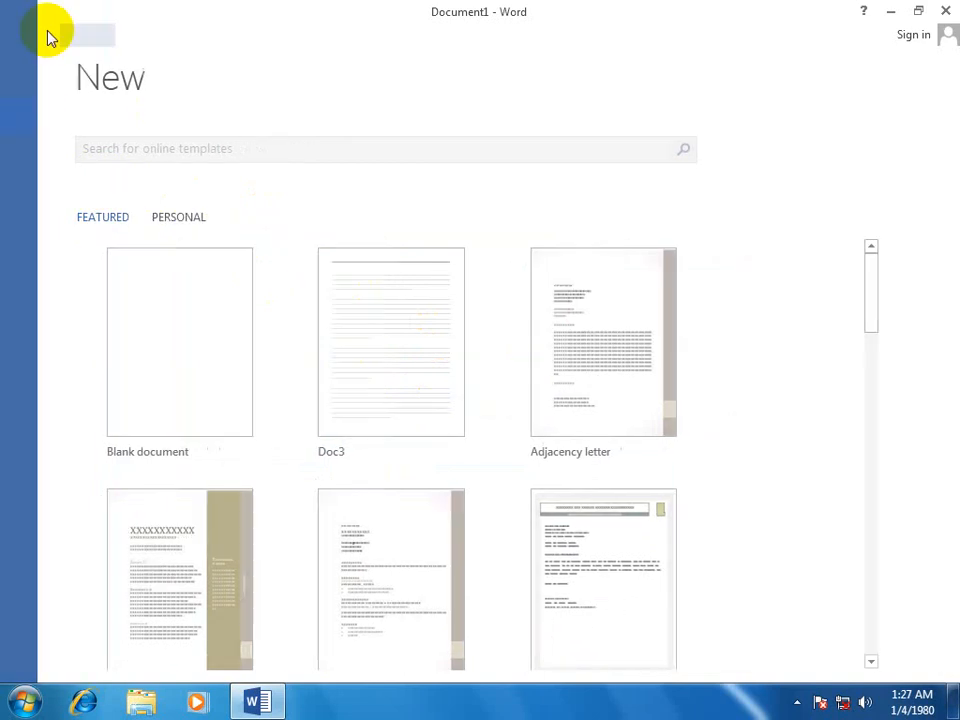
# - Close the open document without saving it and create a new blank document
pyautogui.hotkey('ctrl', 'w')
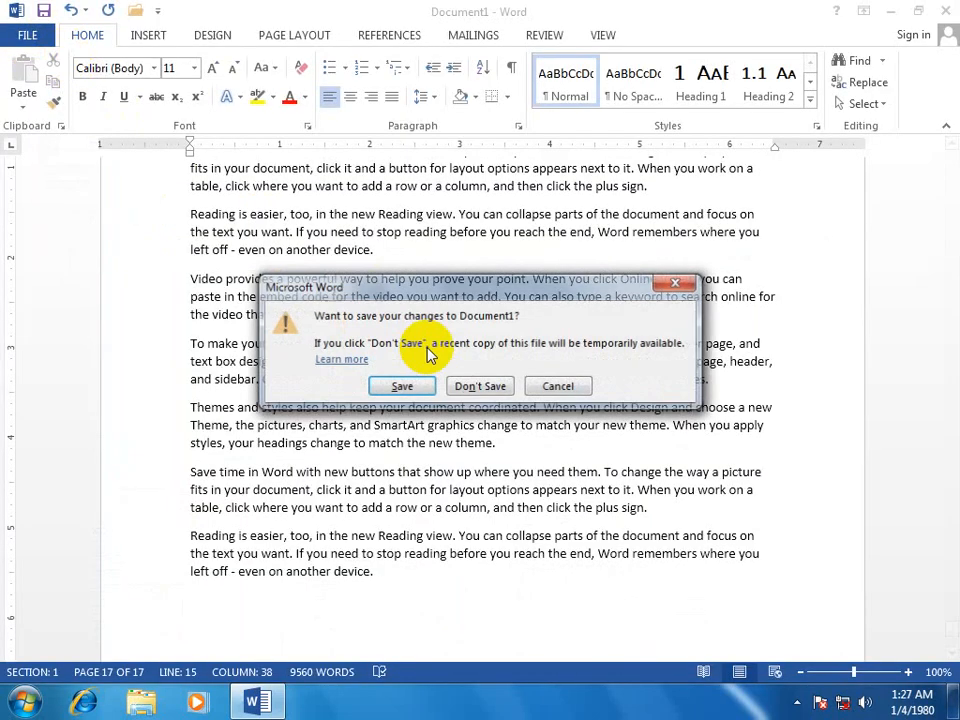
pyautogui.click(483, 388)
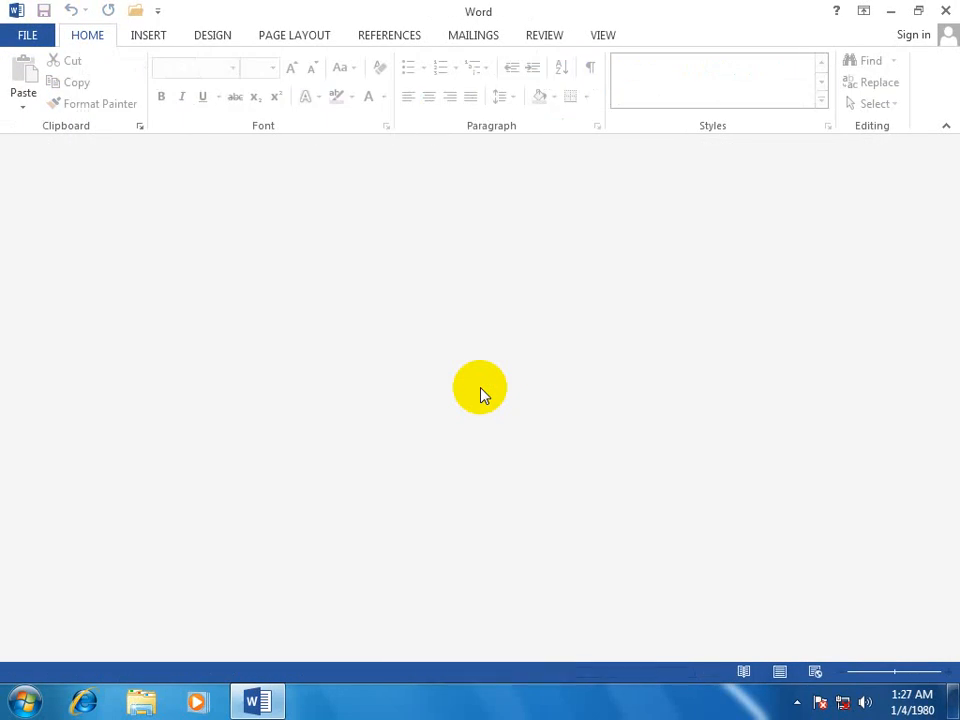
pyautogui.hotkey('ctrl', 'n')
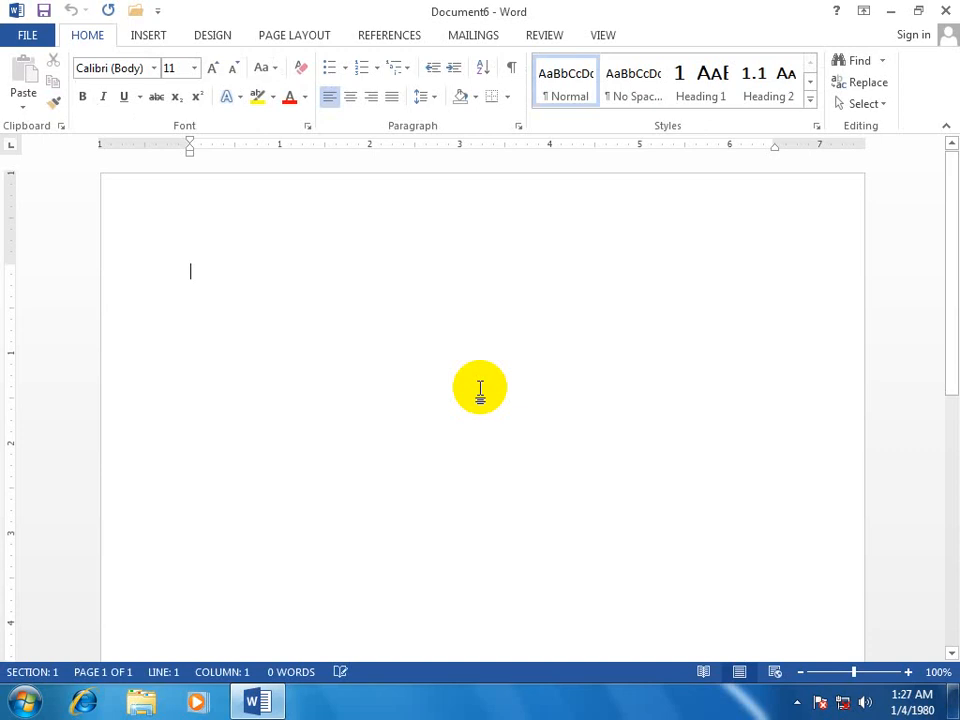
# - Fill the blank document with sample paragraphs generated by =rand()
pyautogui.write('=rand')
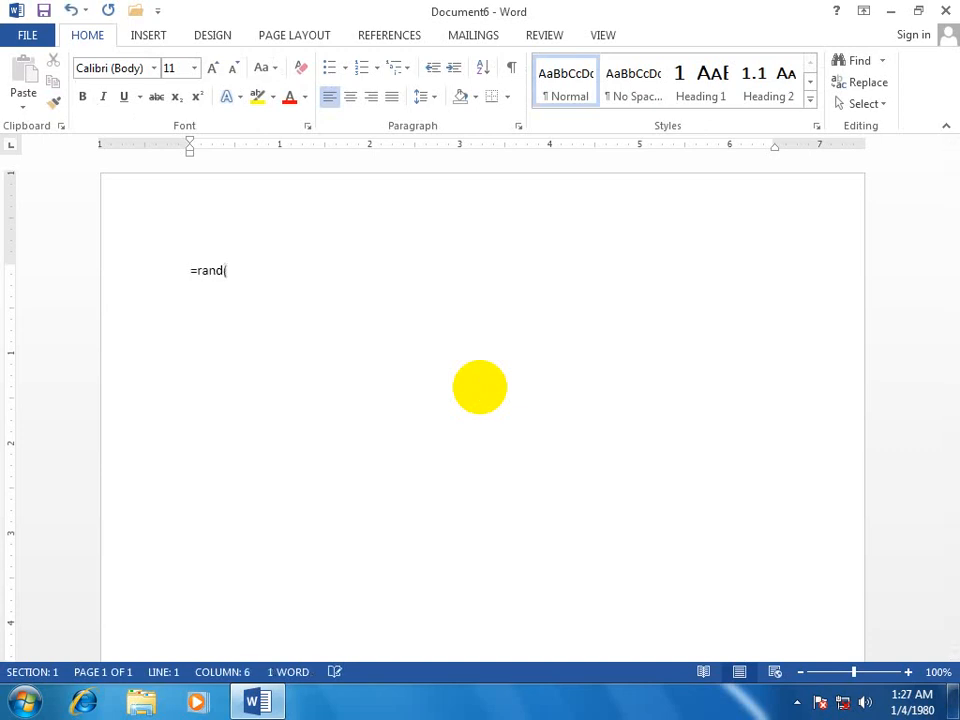
pyautogui.write('()')
pyautogui.press('Return')
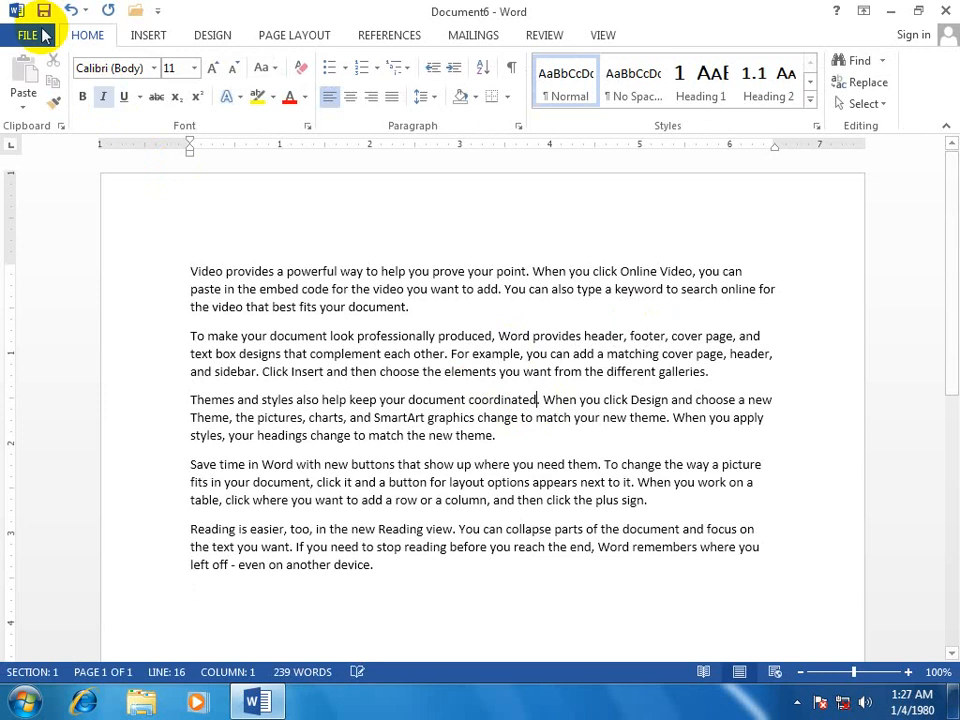
# - Save the document as a Word Template named "personal file" in the Custom Office Templates folder
pyautogui.click(27, 35)
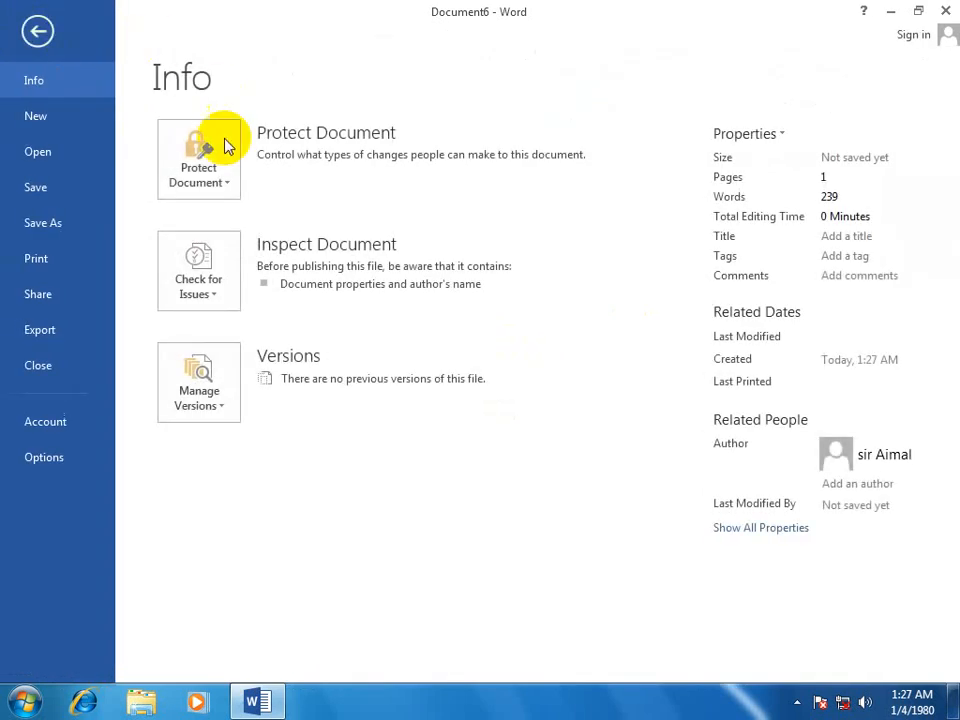
pyautogui.click(60, 225)
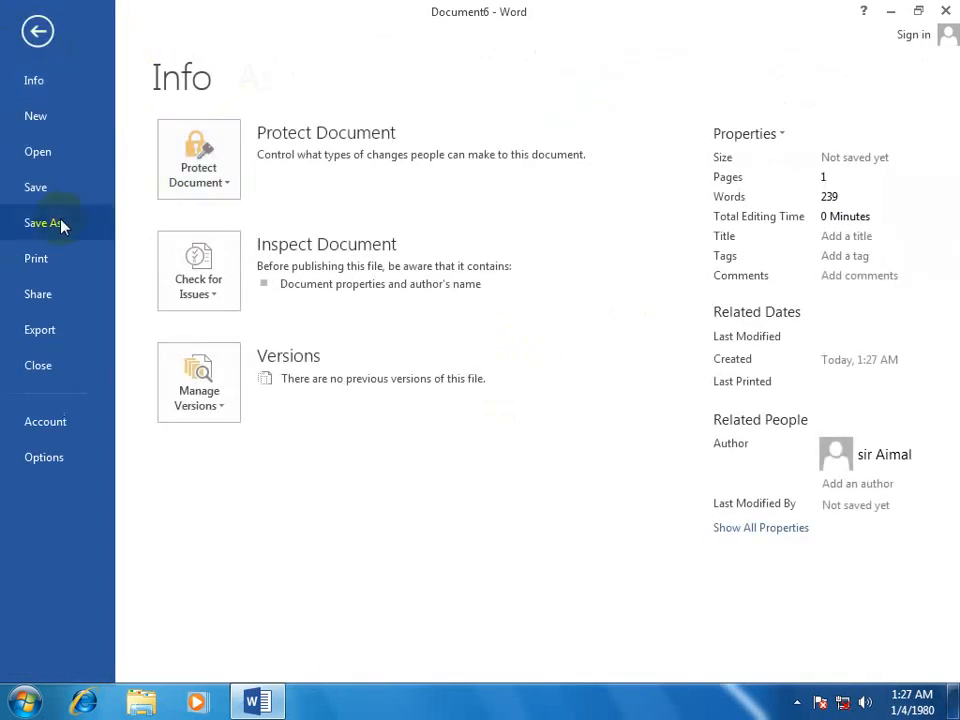
pyautogui.click(513, 482)
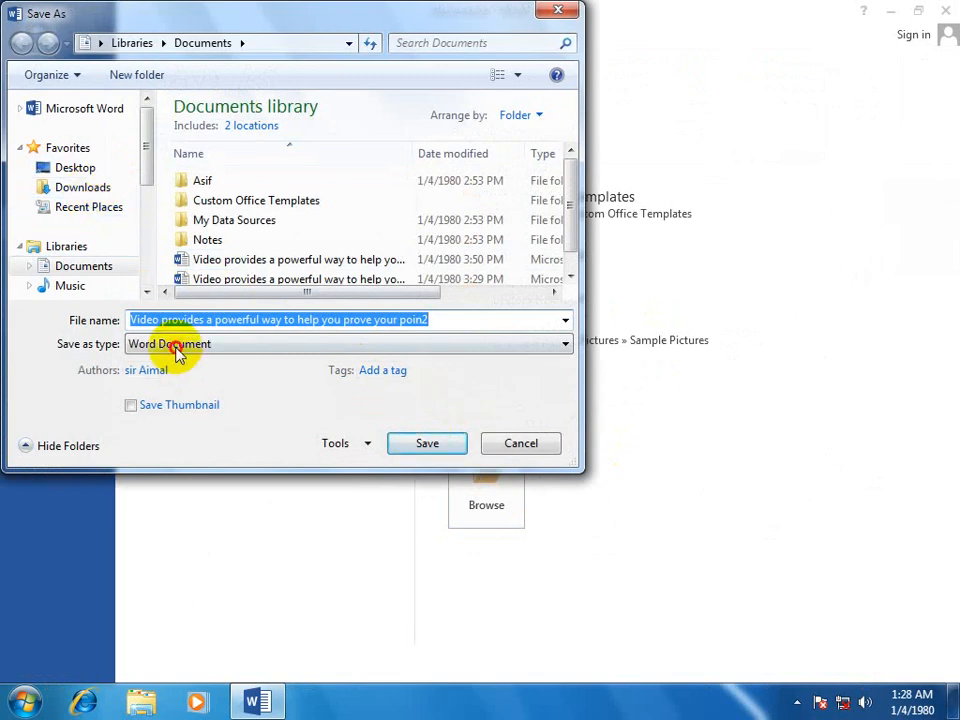
pyautogui.click(171, 345)
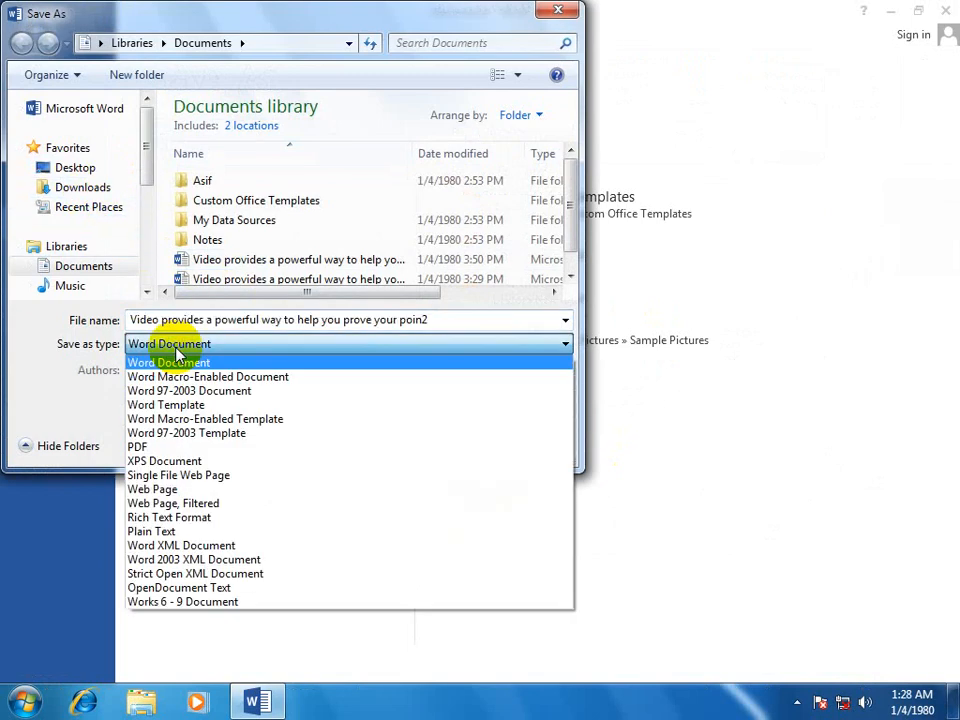
pyautogui.click(174, 406)
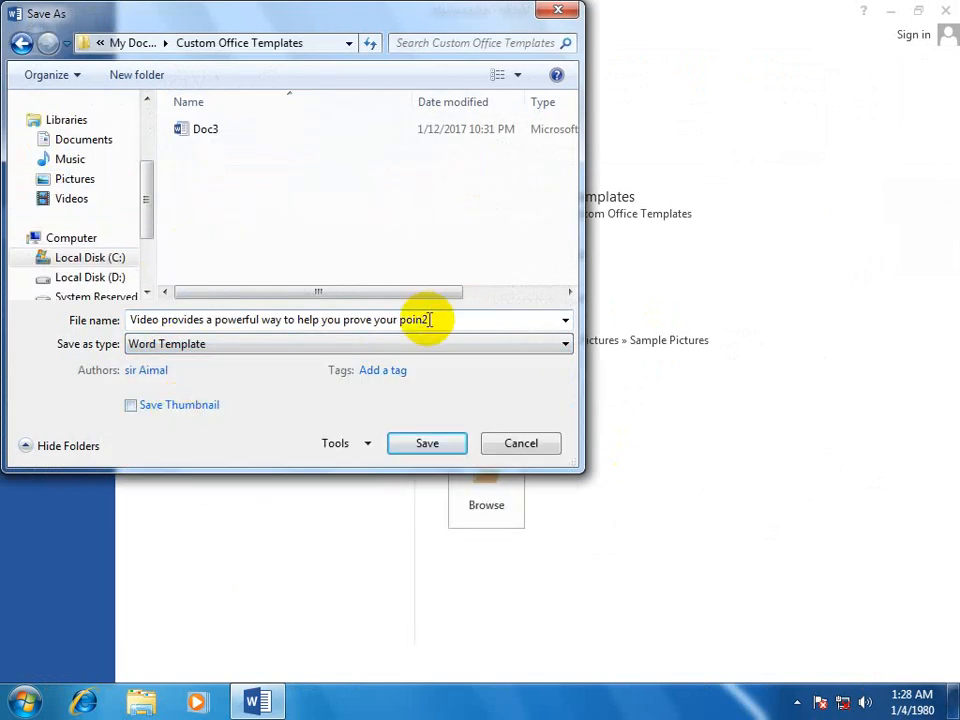
pyautogui.moveTo(414, 318); pyautogui.dragTo(110, 312)
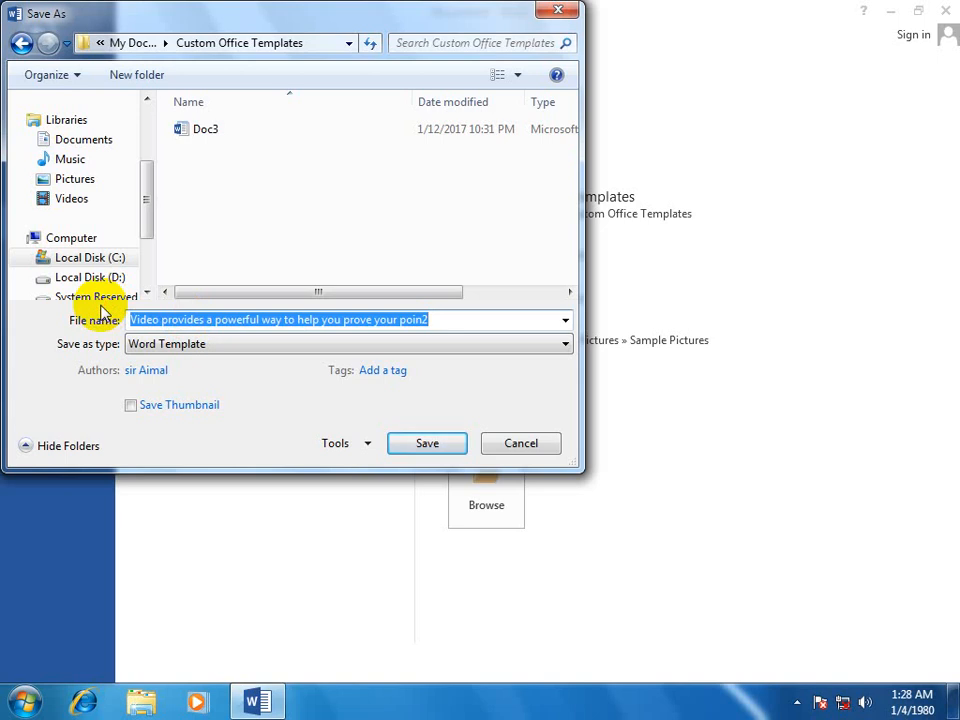
pyautogui.write('personal file')
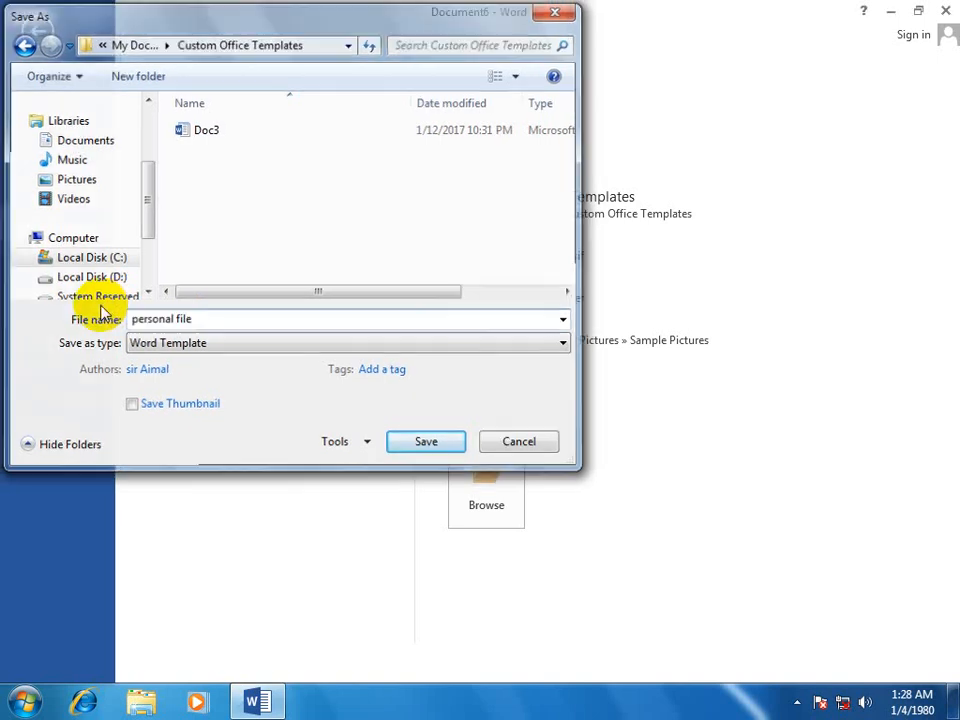
pyautogui.press('Return')
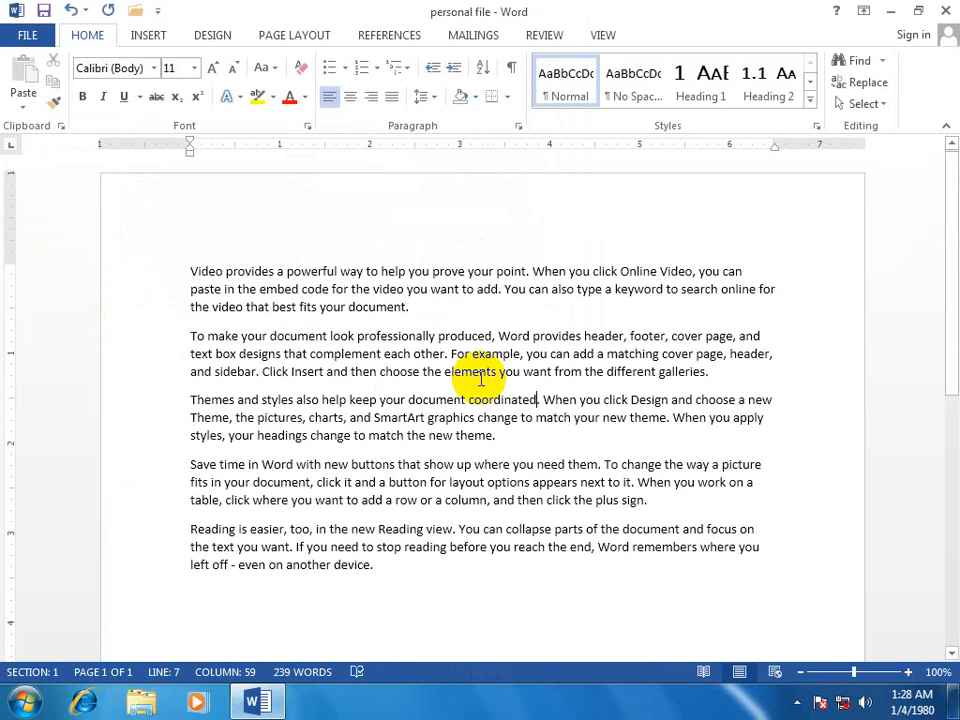
# - Close the saved template and create a new document from the "personal file" personal template
pyautogui.hotkey('ctrl', 'w')
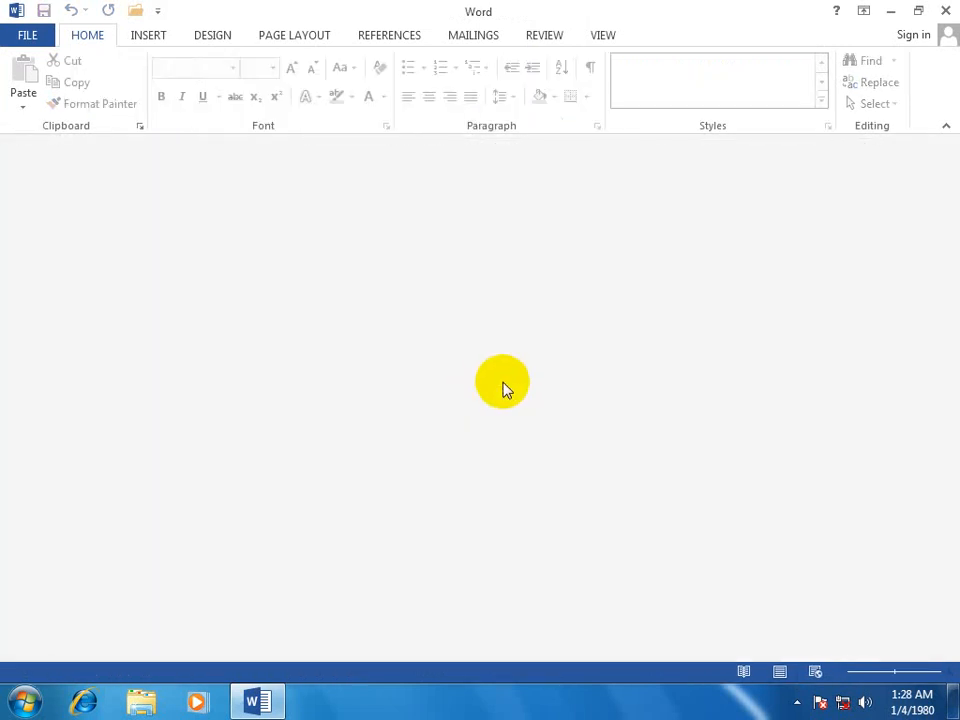
pyautogui.click(36, 34)
pyautogui.click(41, 125)
pyautogui.click(268, 226)
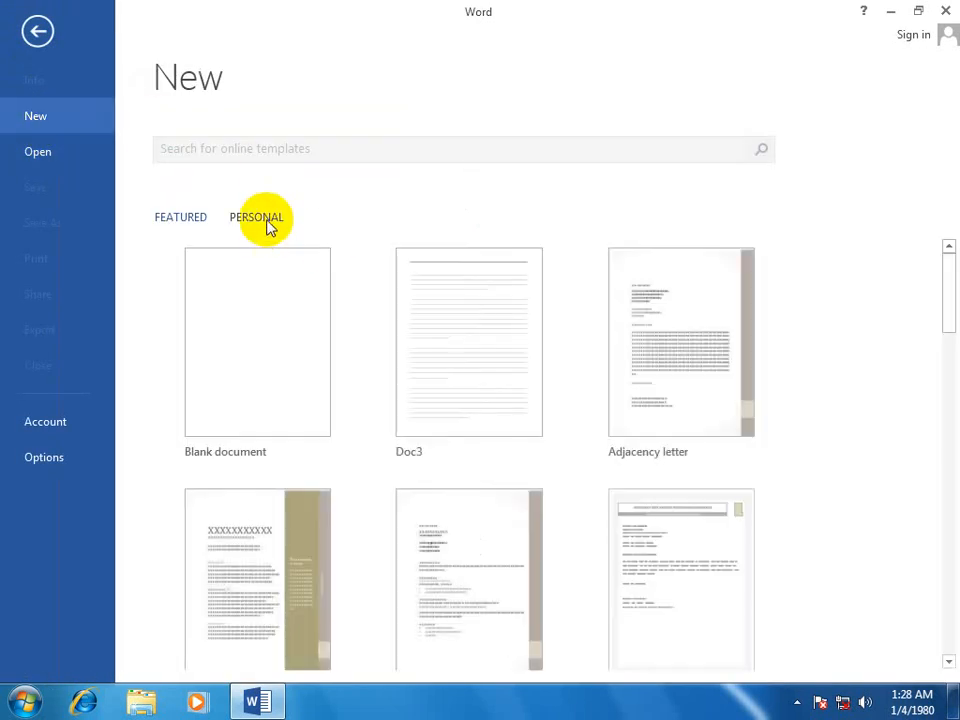
pyautogui.click(469, 392)
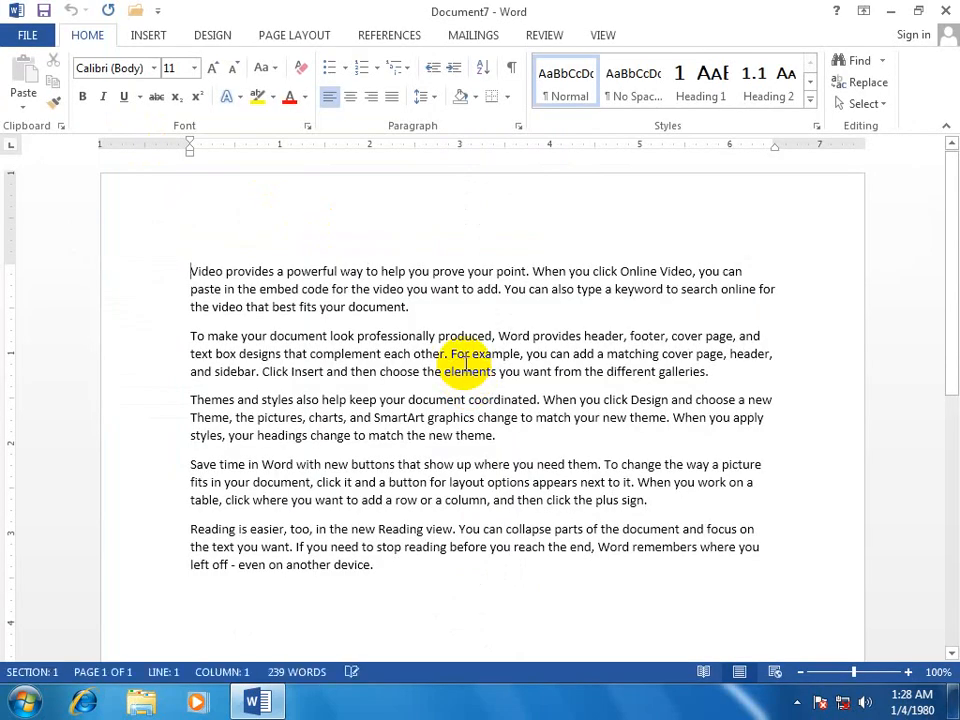
# - Close the document based on the personal template and bring up the recent documents list
pyautogui.hotkey('ctrl', 'w')
pyautogui.click(27, 35)
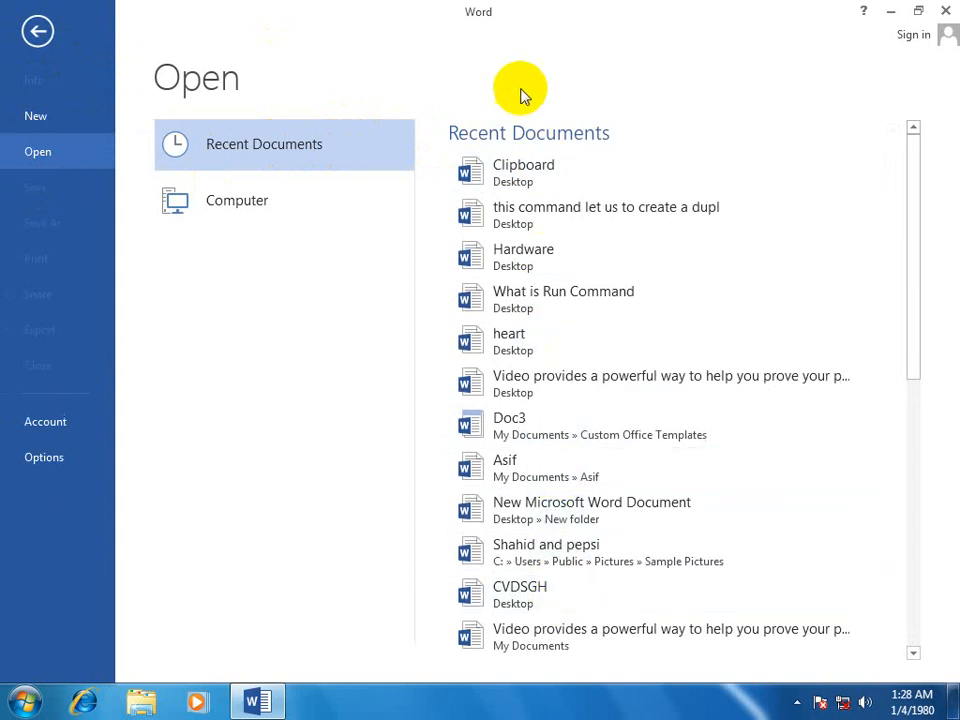
# - Browse to the Desktop folder, open the existing Hardware document from it, and close that document
pyautogui.click(232, 206)
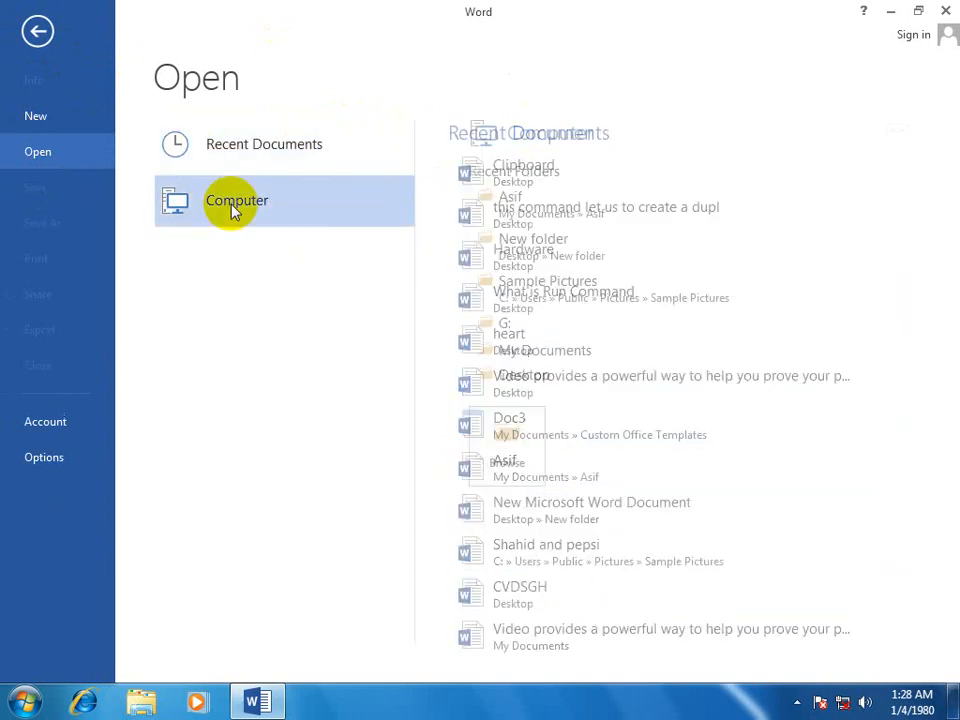
pyautogui.click(488, 452)
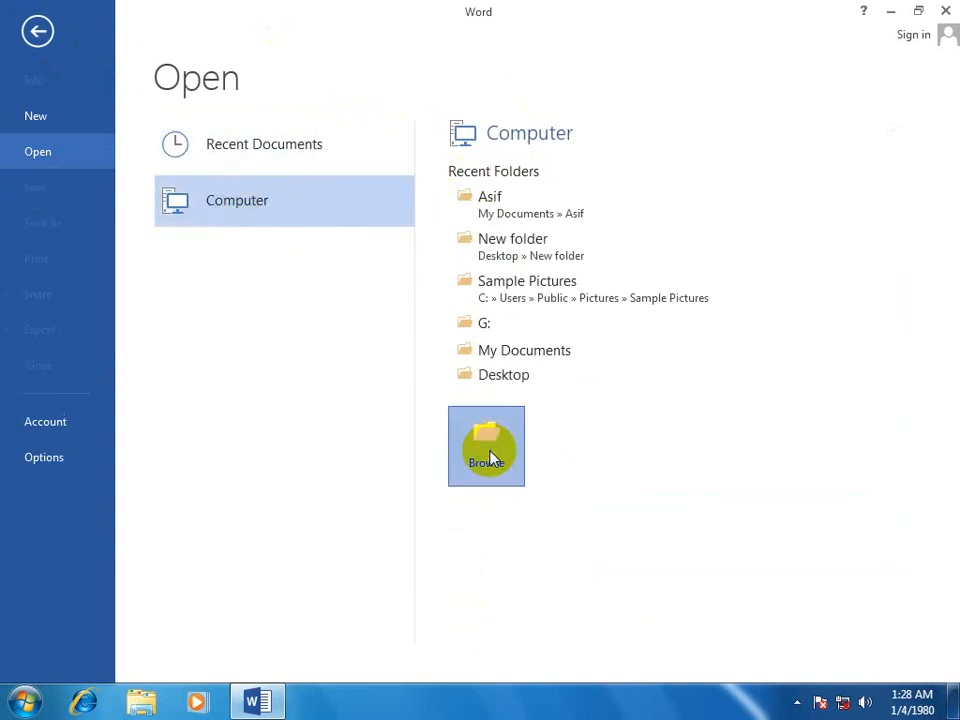
pyautogui.click(80, 170)
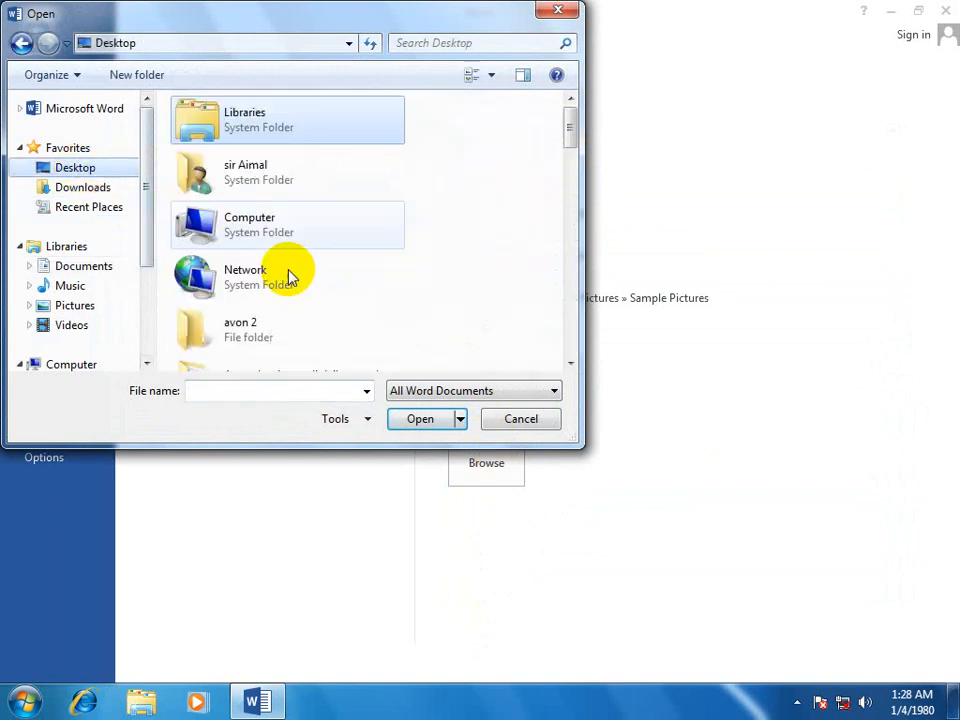
pyautogui.click(573, 200)
pyautogui.moveTo(573, 200); pyautogui.dragTo(574, 236)
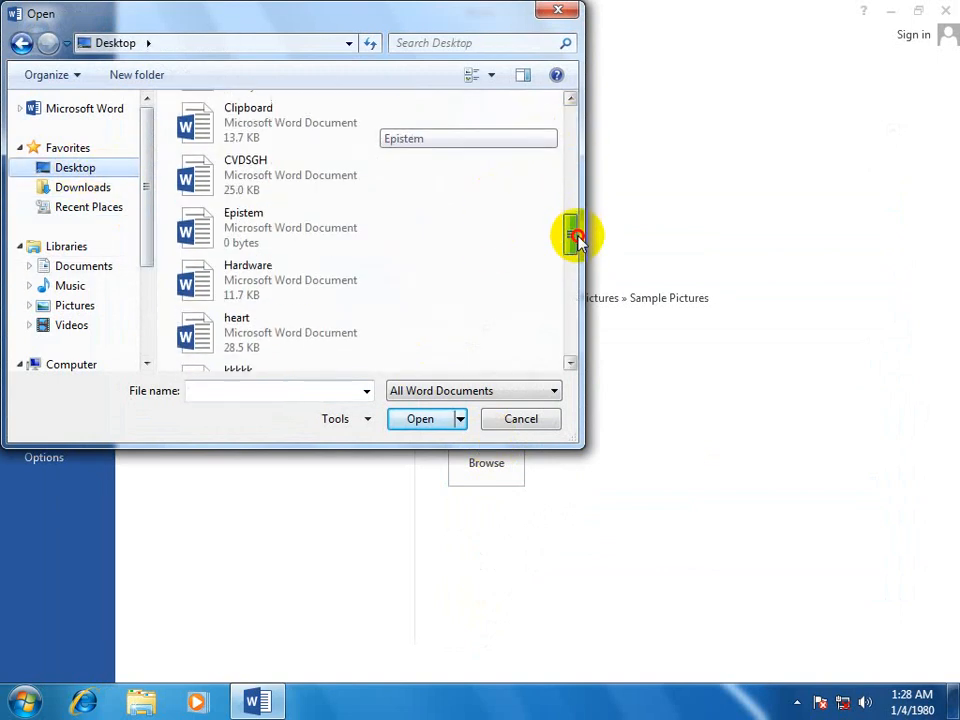
pyautogui.click(245, 268)
pyautogui.click(400, 419)
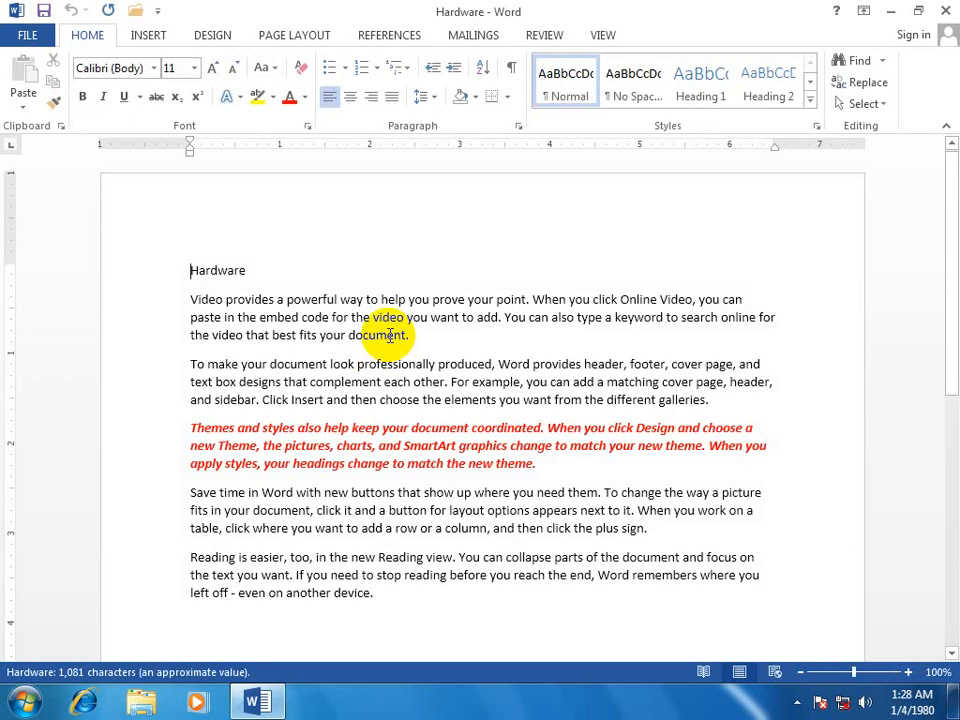
pyautogui.hotkey('ctrl', 'w')
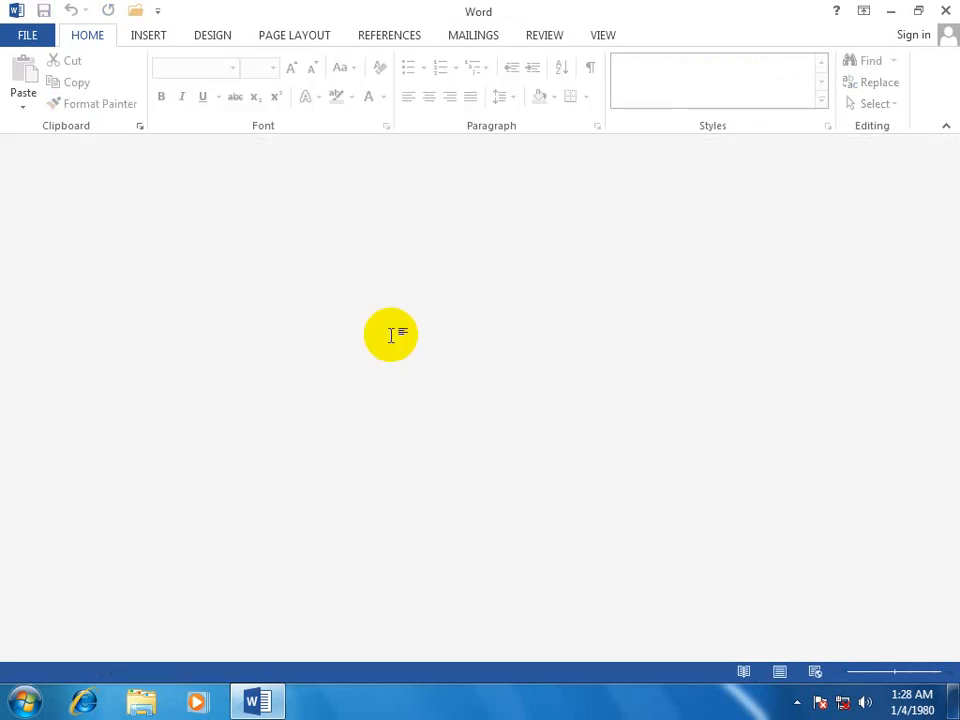
# - Create a new blank document and fill it with sample paragraphs generated by =rand()
pyautogui.hotkey('ctrl', 'n')
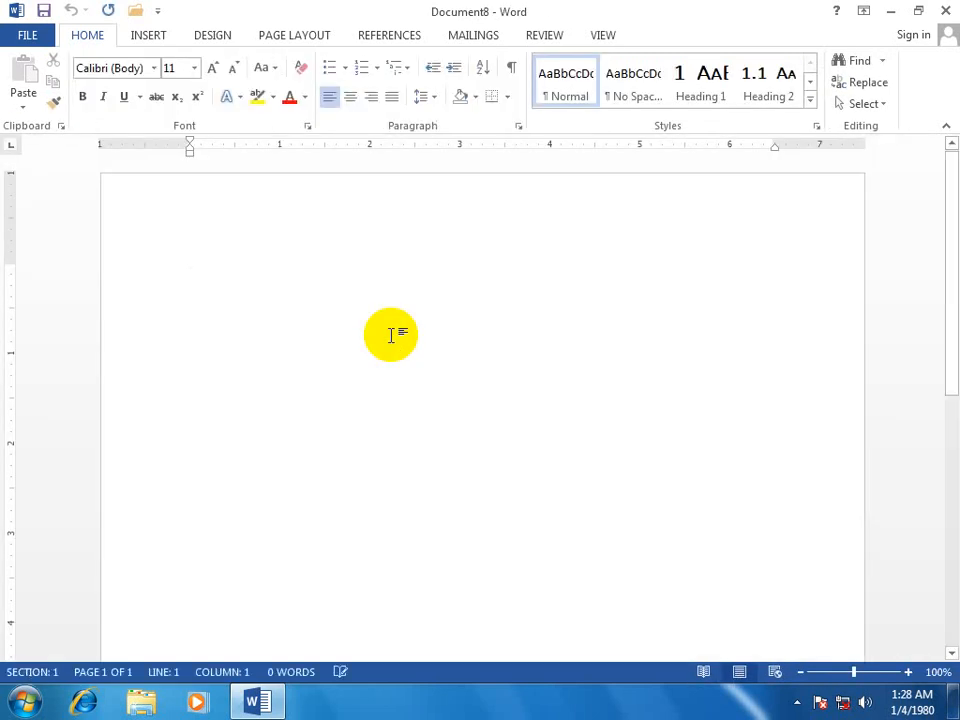
pyautogui.write('=rand')
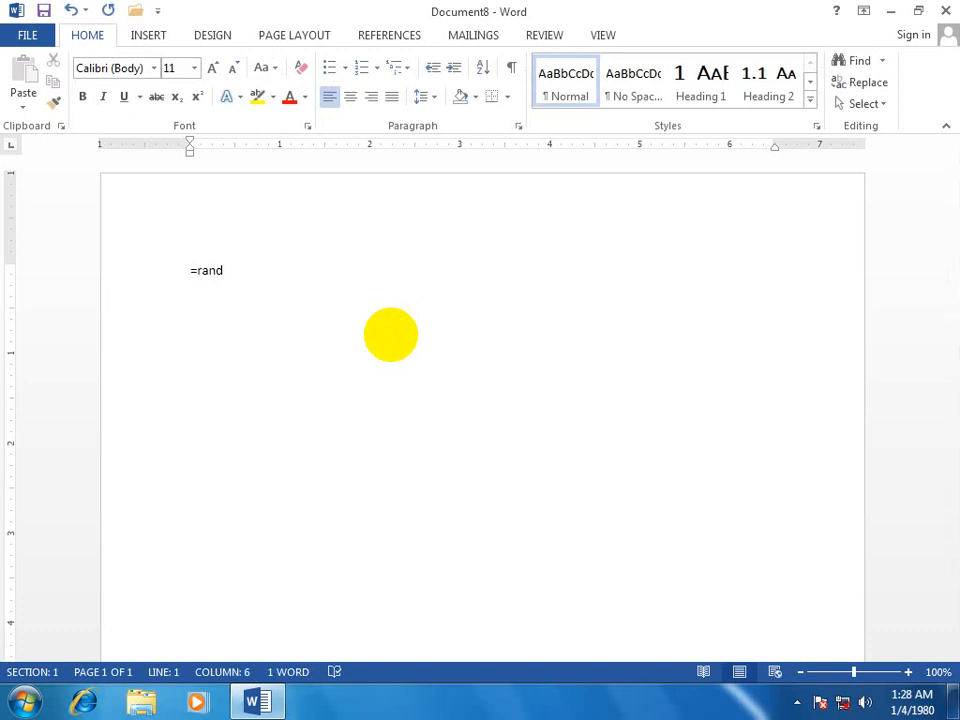
pyautogui.write('()')
pyautogui.press('Return')
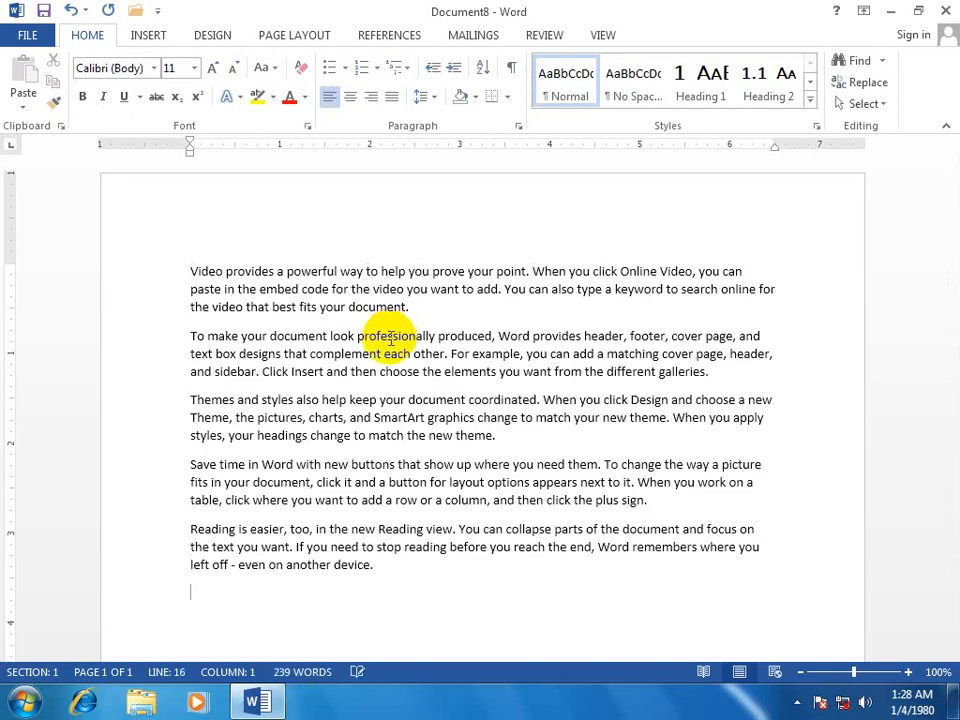
# - Save the new document to the Desktop as a Word Document named "eeeee"
pyautogui.click(26, 37)
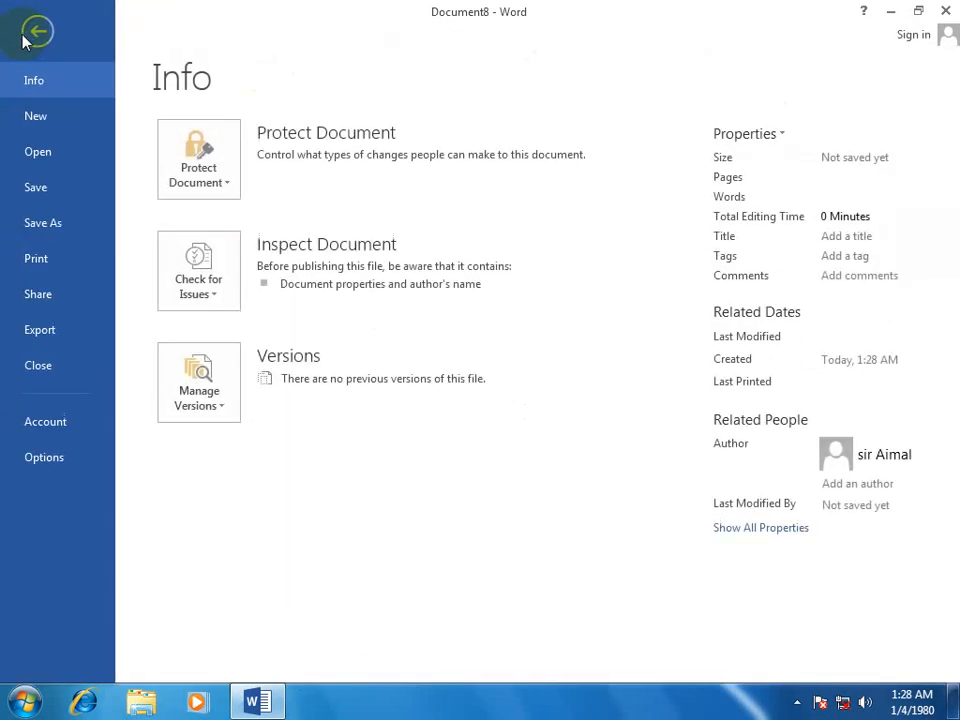
pyautogui.click(18, 193)
pyautogui.click(503, 440)
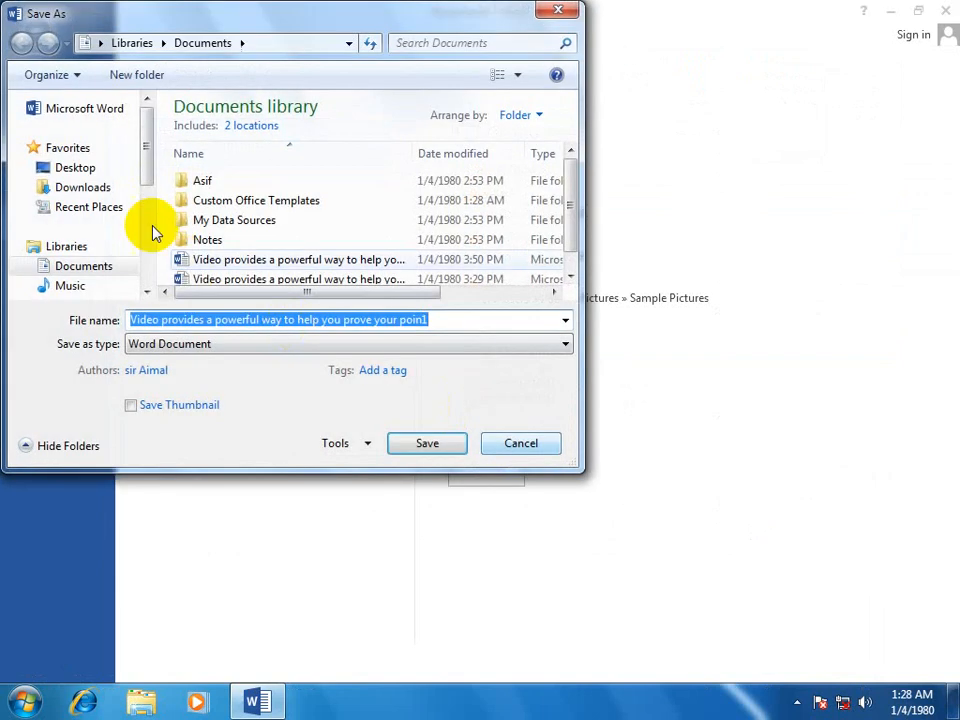
pyautogui.click(94, 167)
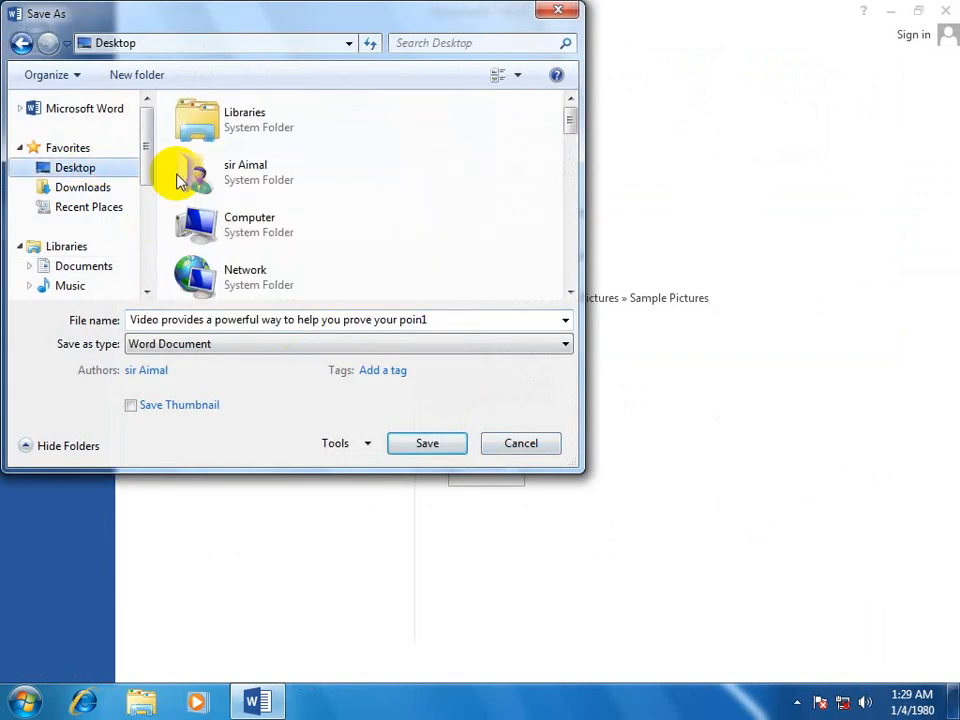
pyautogui.click(435, 320)
pyautogui.write('eeeee')
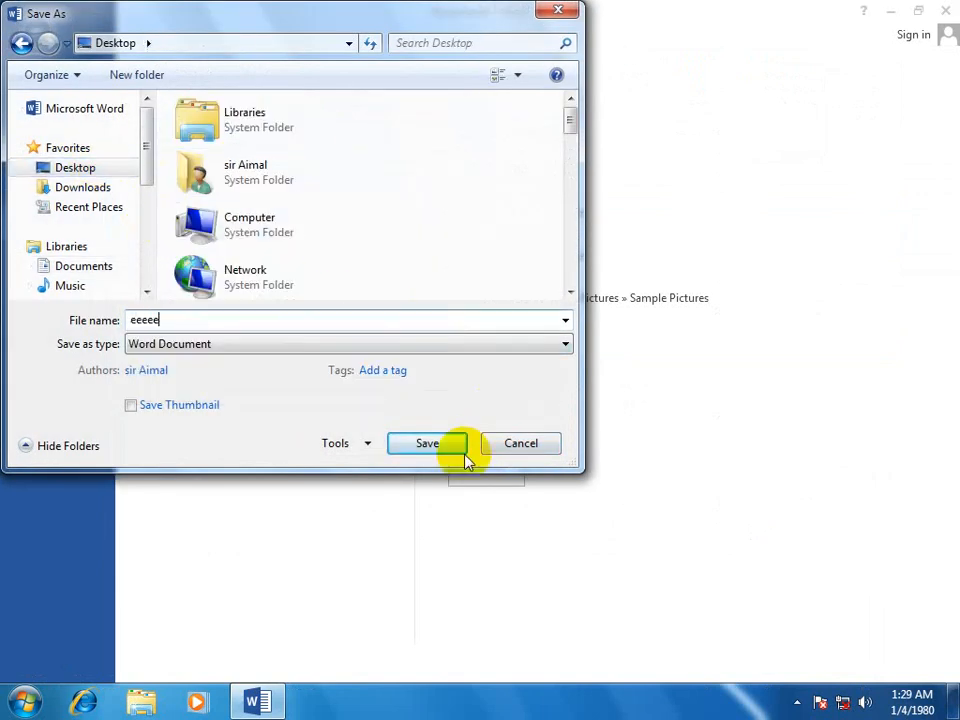
pyautogui.click(420, 447)
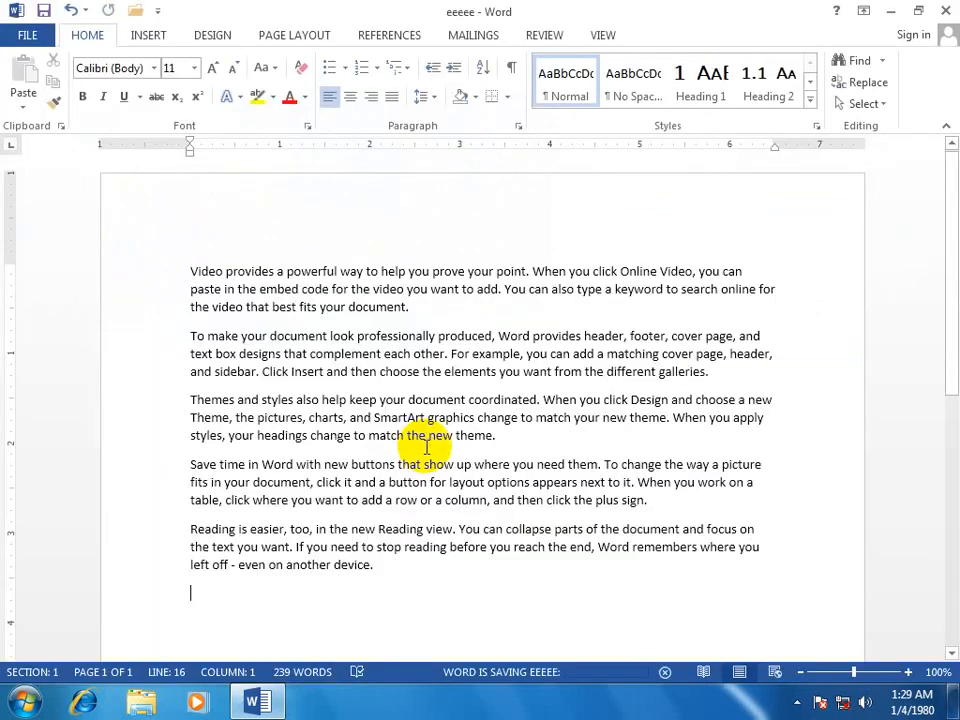
# - Save a second copy of the eeeee document on the Desktop under the name "wwwww"
pyautogui.click(28, 35)
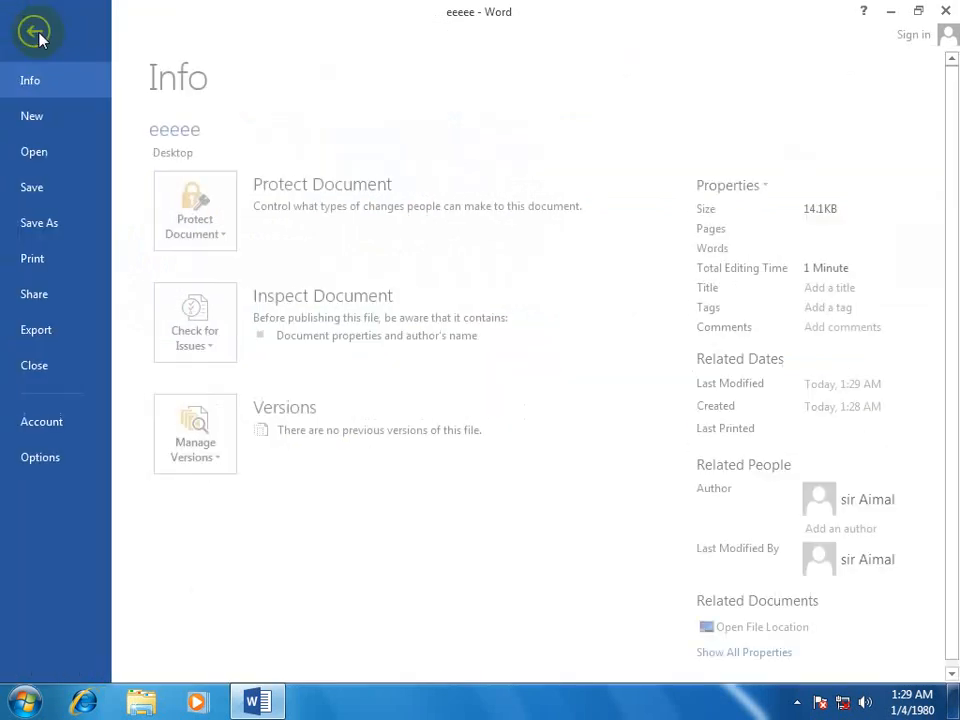
pyautogui.click(47, 226)
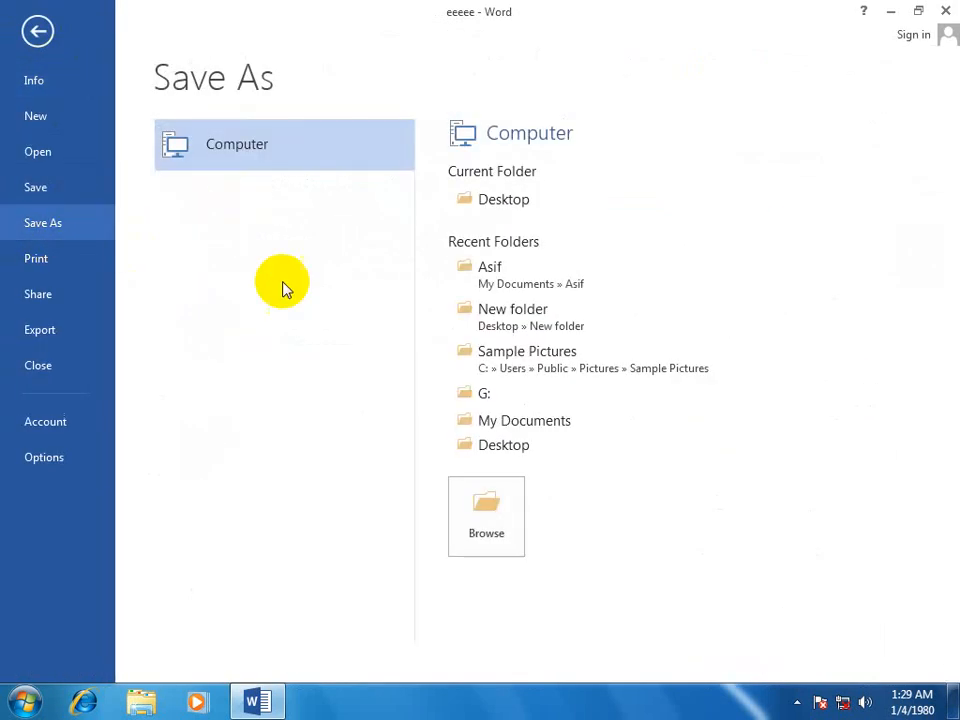
pyautogui.click(476, 515)
pyautogui.write('w')
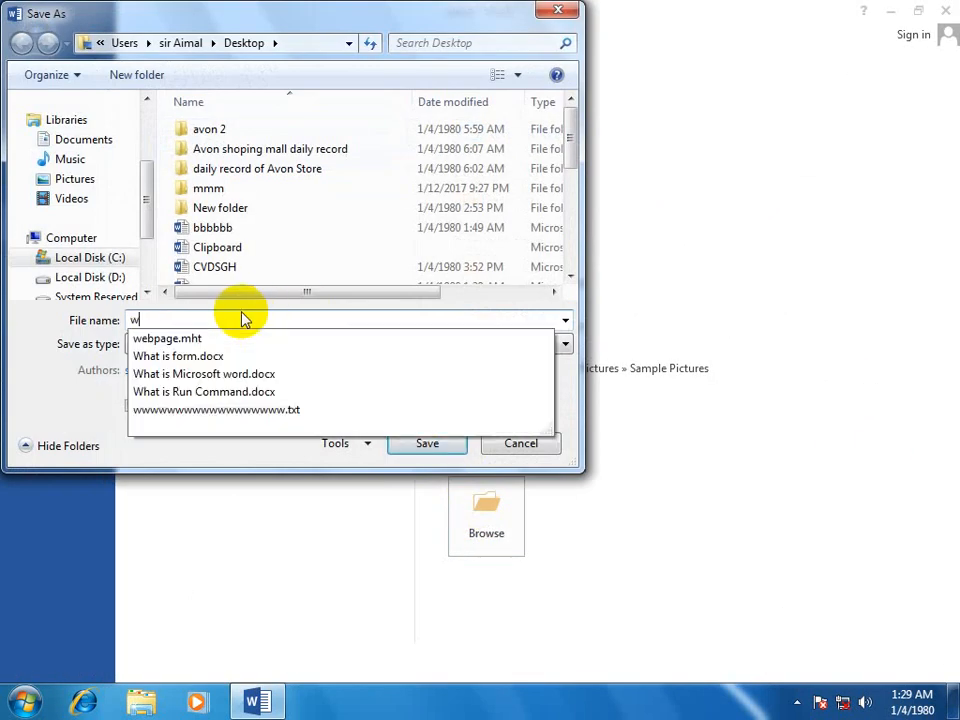
pyautogui.write('wwwww')
pyautogui.click(429, 449)
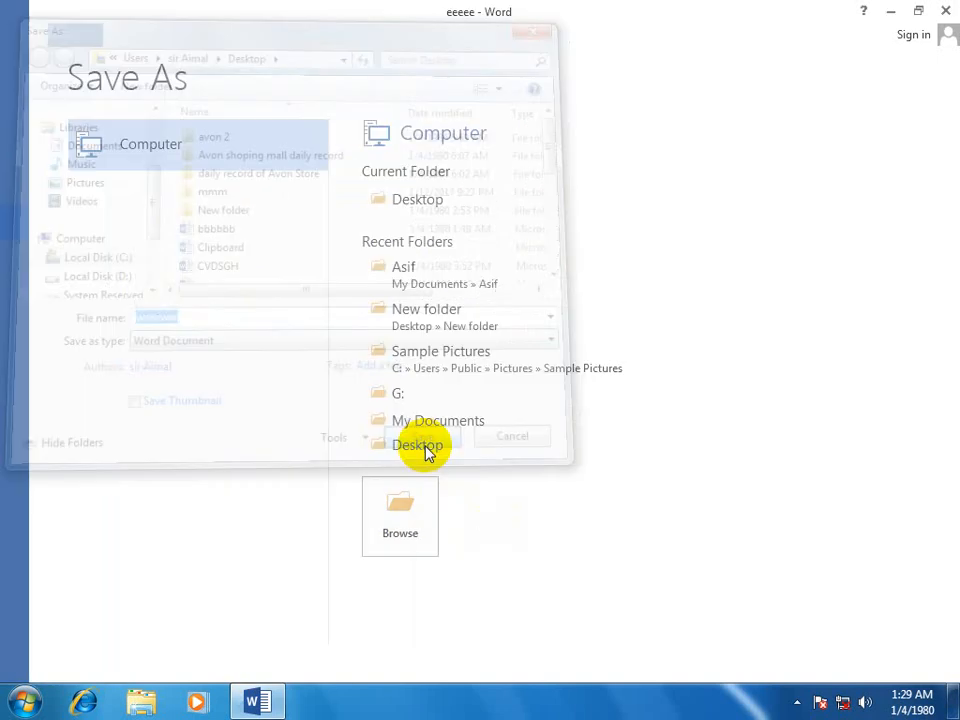
# - Close the document window, refresh the desktop and check the saved eeeee file there
pyautogui.click(945, 10)
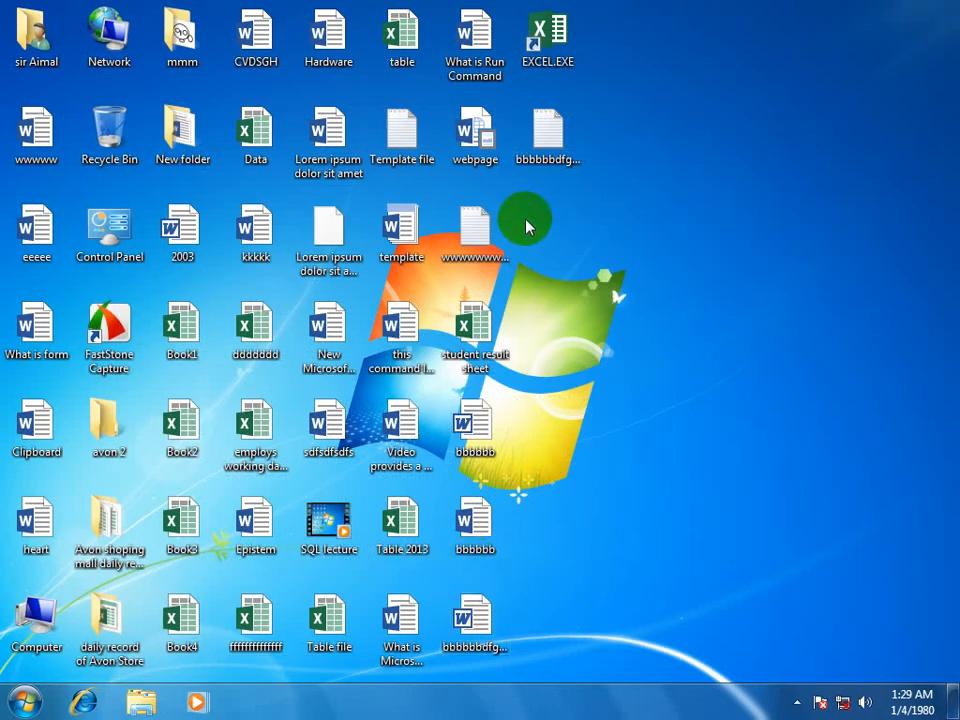
pyautogui.rightClick(676, 291)
pyautogui.click(710, 339)
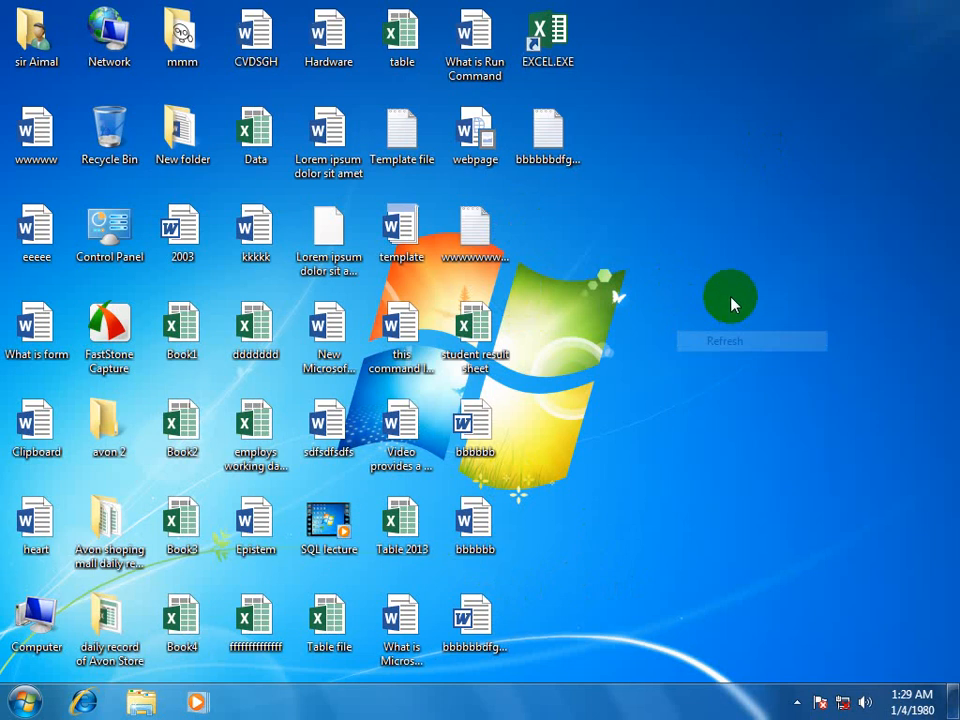
pyautogui.click(30, 250)
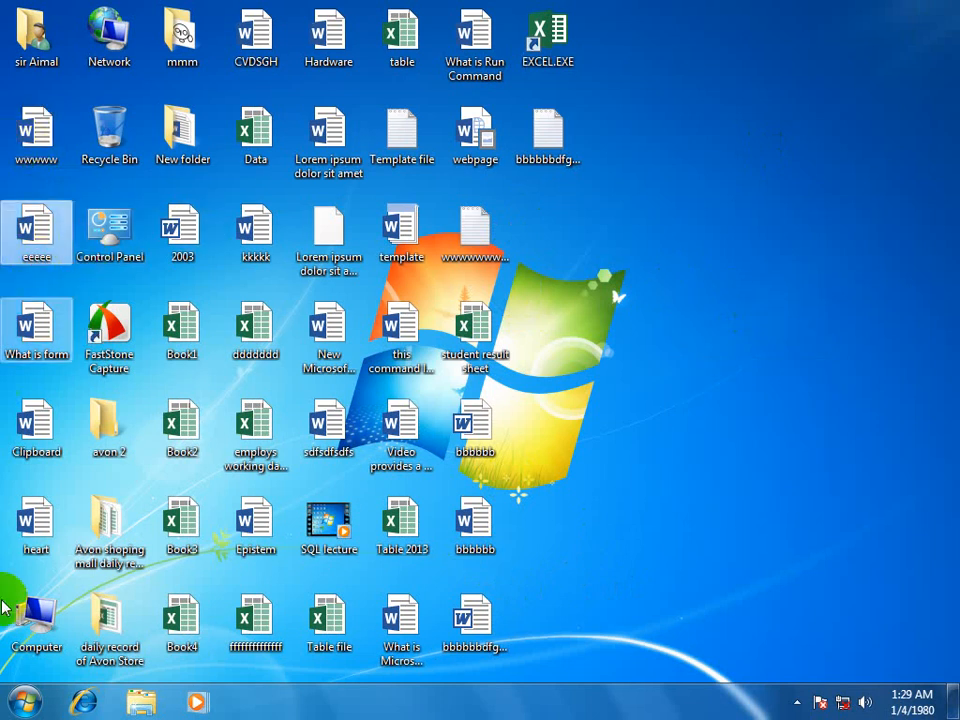
pyautogui.click(22, 702)
pyautogui.click(66, 264)
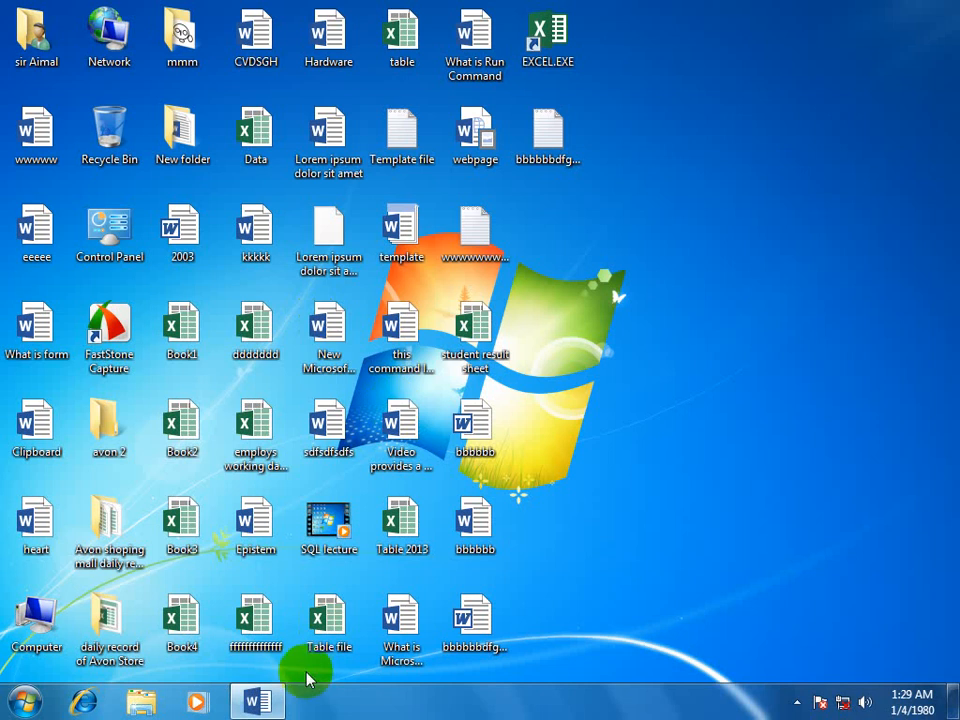
pyautogui.moveTo(250, 705)
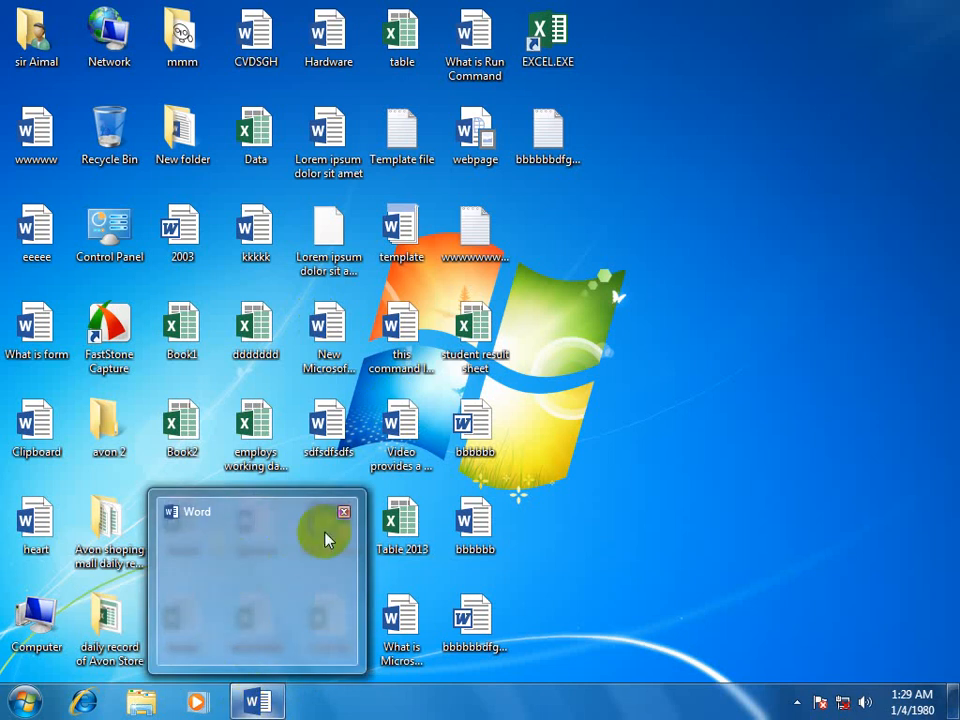
pyautogui.click(344, 514)
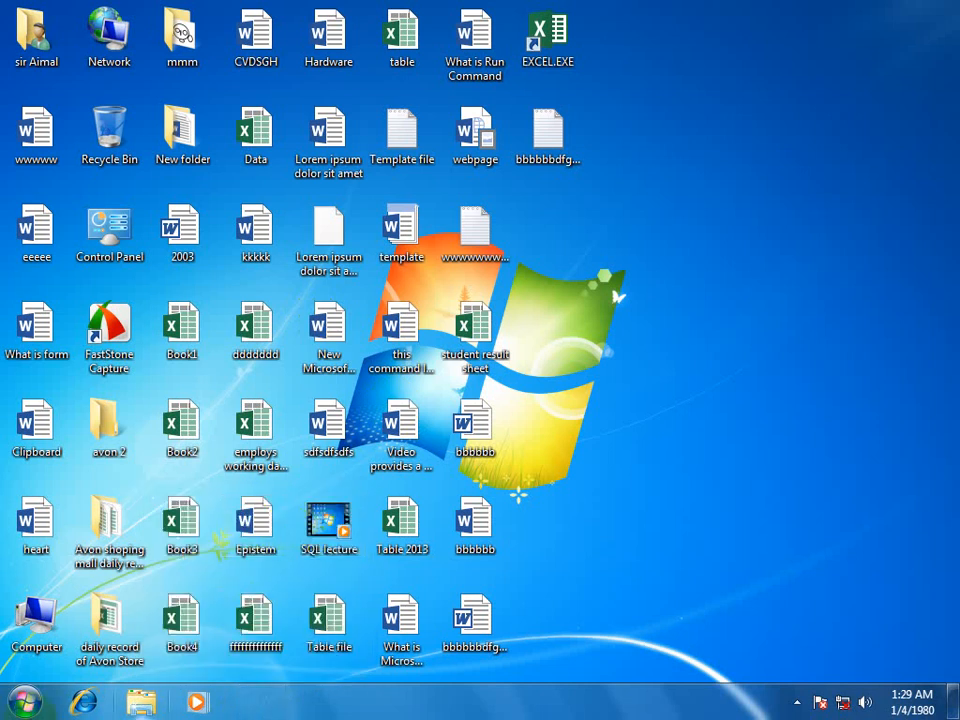
# - Start Word, create a blank document and maximize its window
pyautogui.click(22, 702)
pyautogui.click(85, 263)
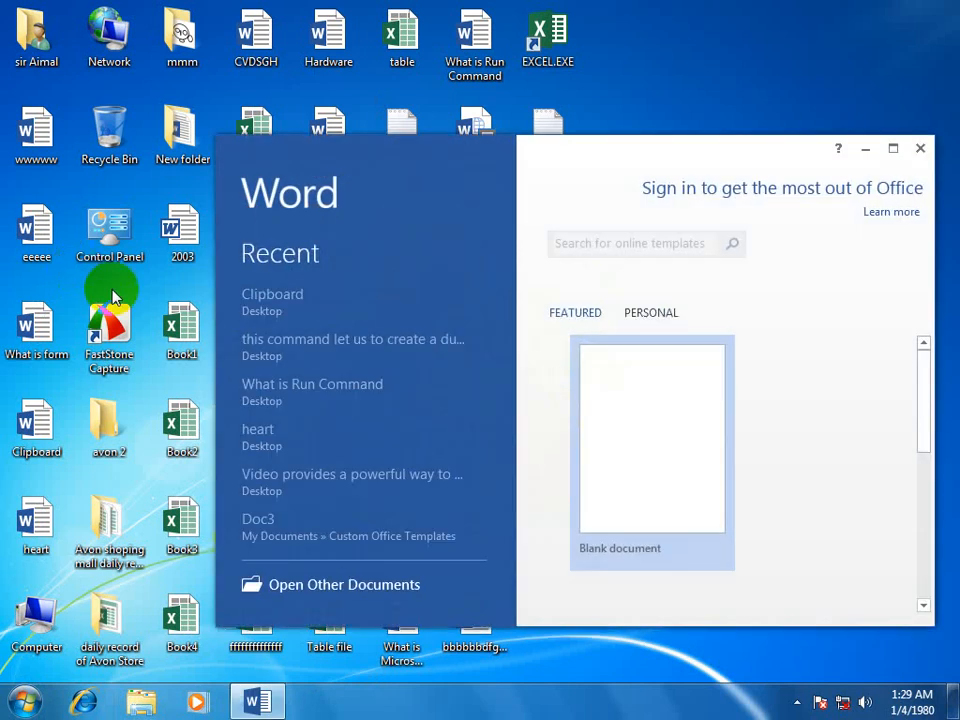
pyautogui.click(585, 489)
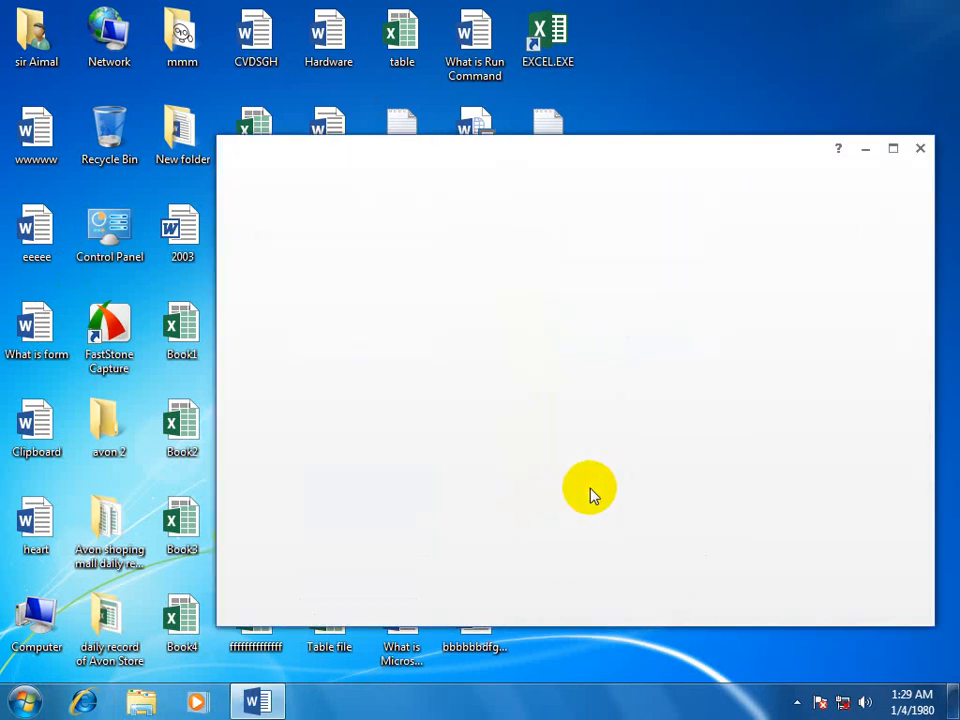
pyautogui.click(892, 149)
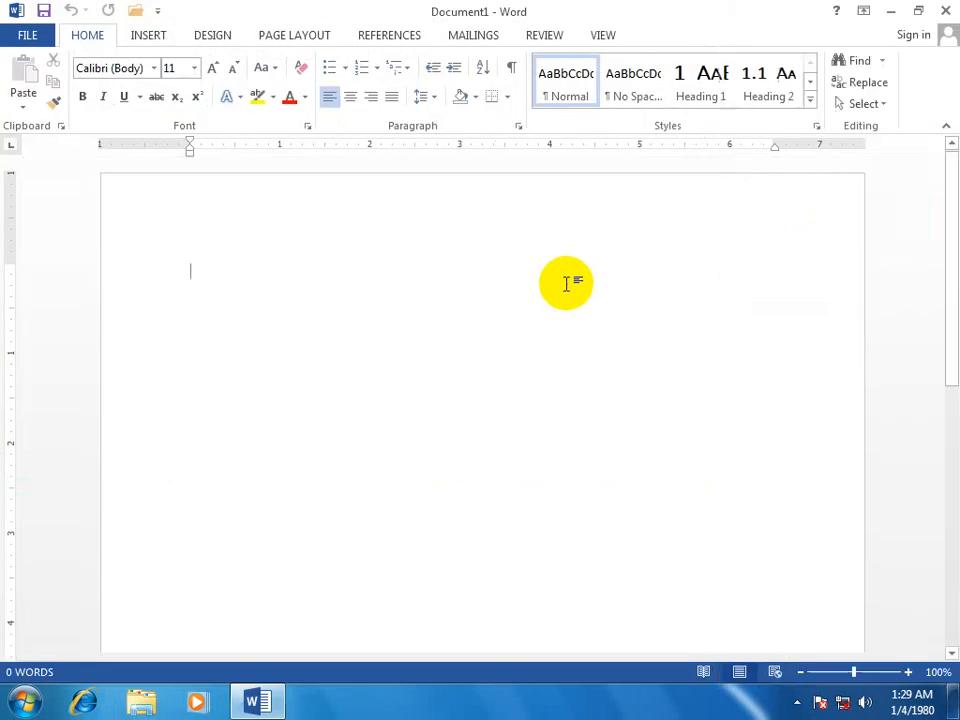
# - Write the question "What is different between save and save as?" on the first line of the blank document
pyautogui.write('What ')
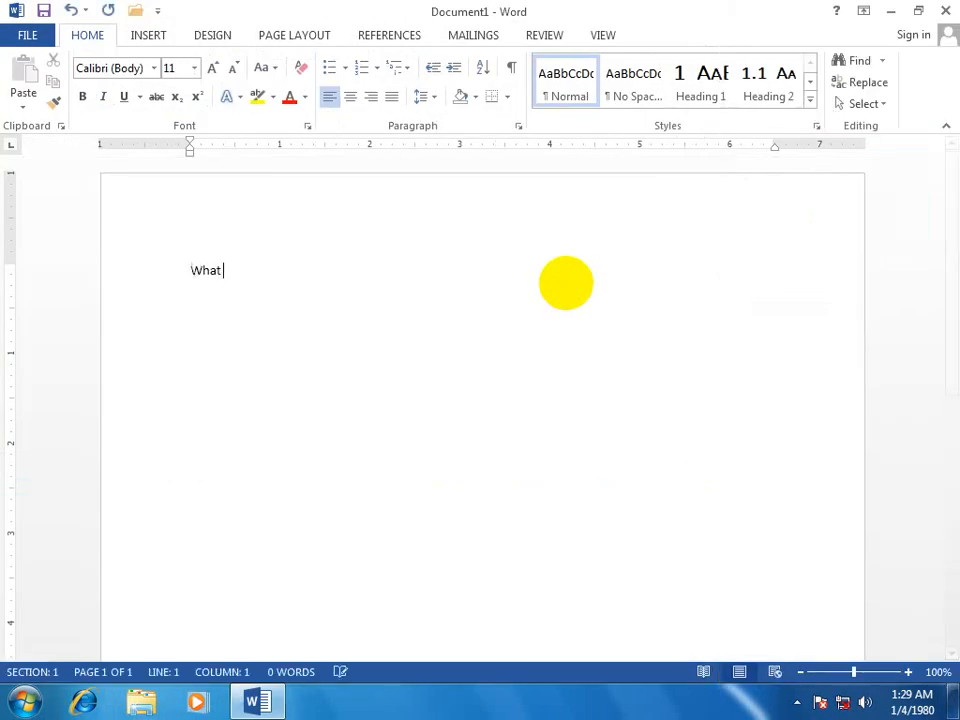
pyautogui.write('is different')
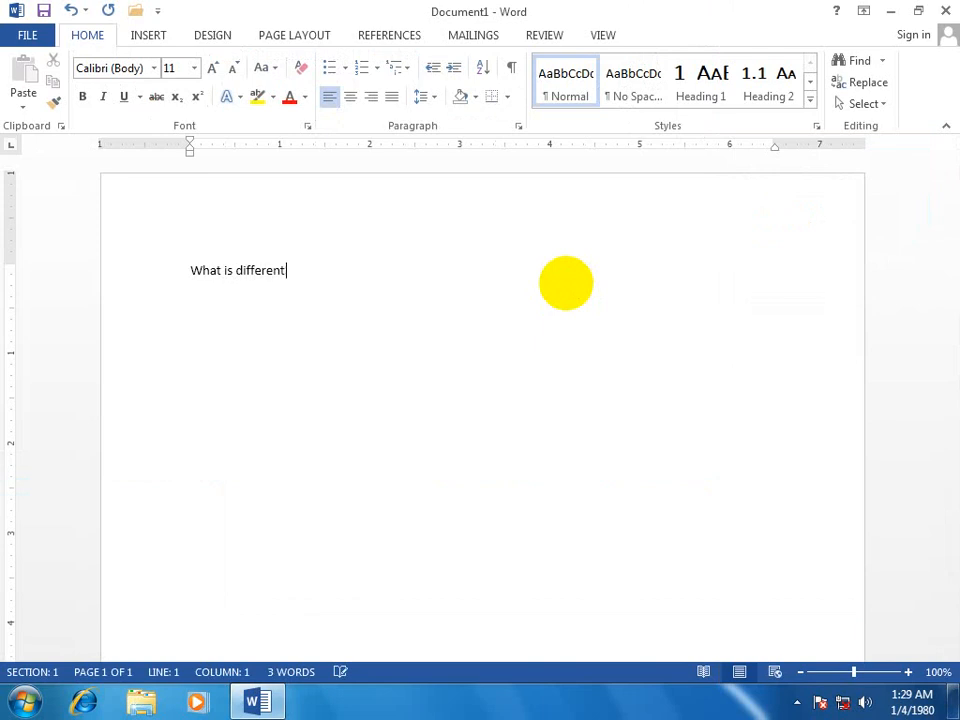
pyautogui.write(' between')
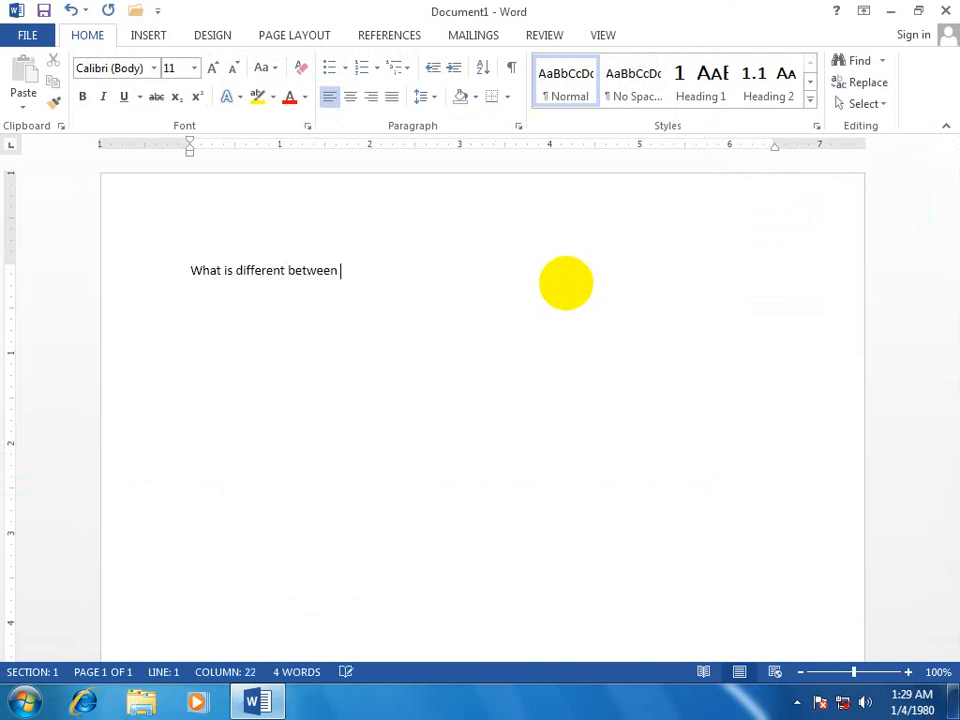
pyautogui.write(' save as')
pyautogui.write('d sabv')
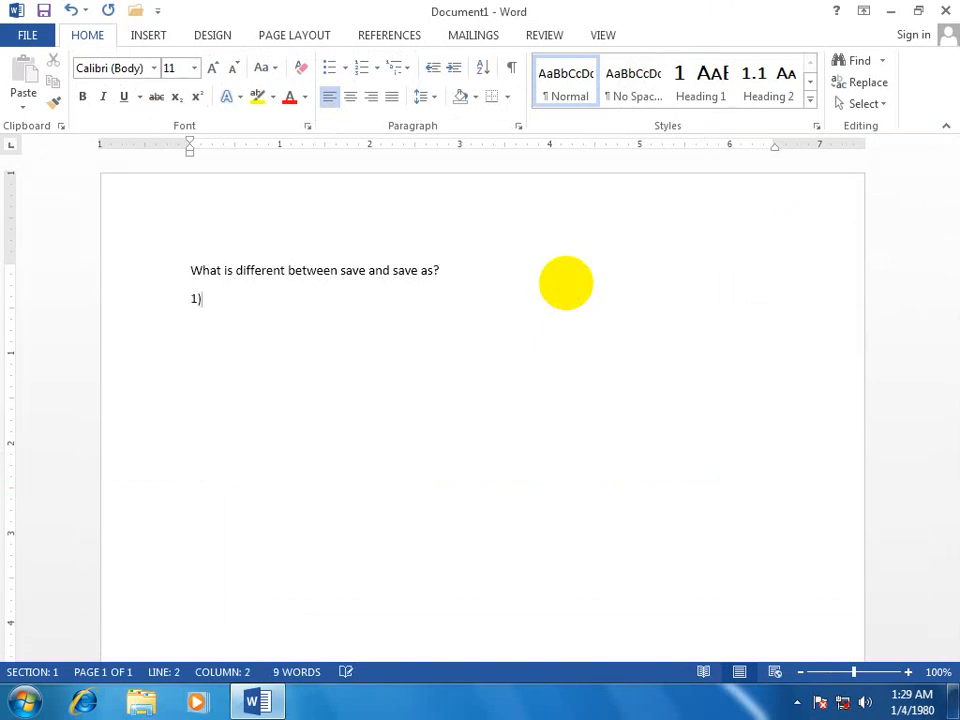
# - Add numbered item 1): "Through save command we can save a file in only one name but in save as command we can save a file on different names"
pyautogui.write('thoru')
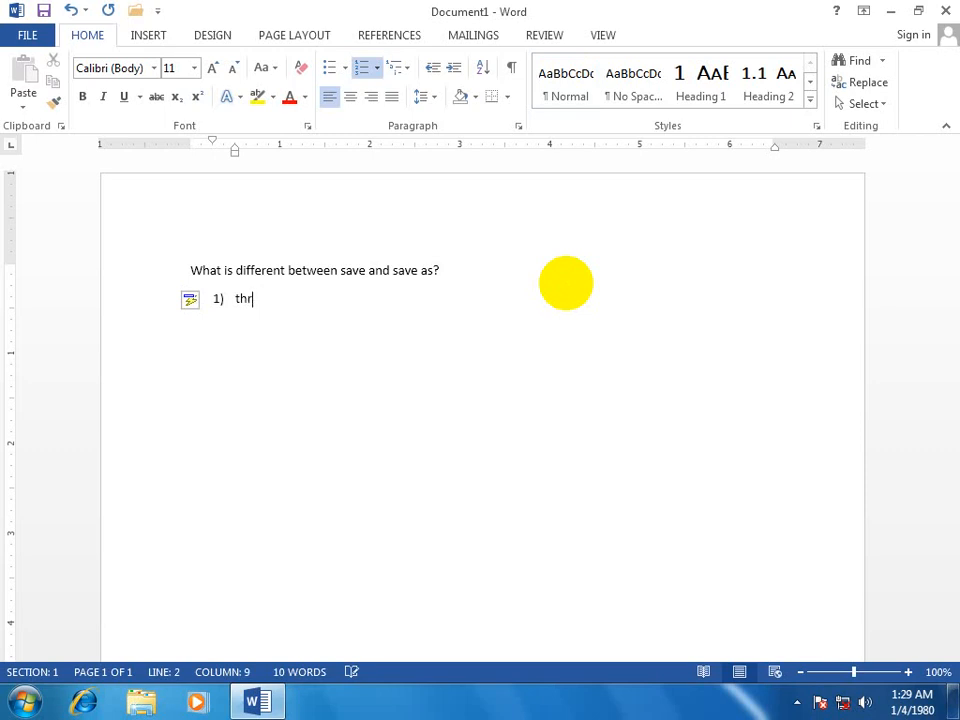
pyautogui.write('gh save command we can save a file in only one name but in save as command w')
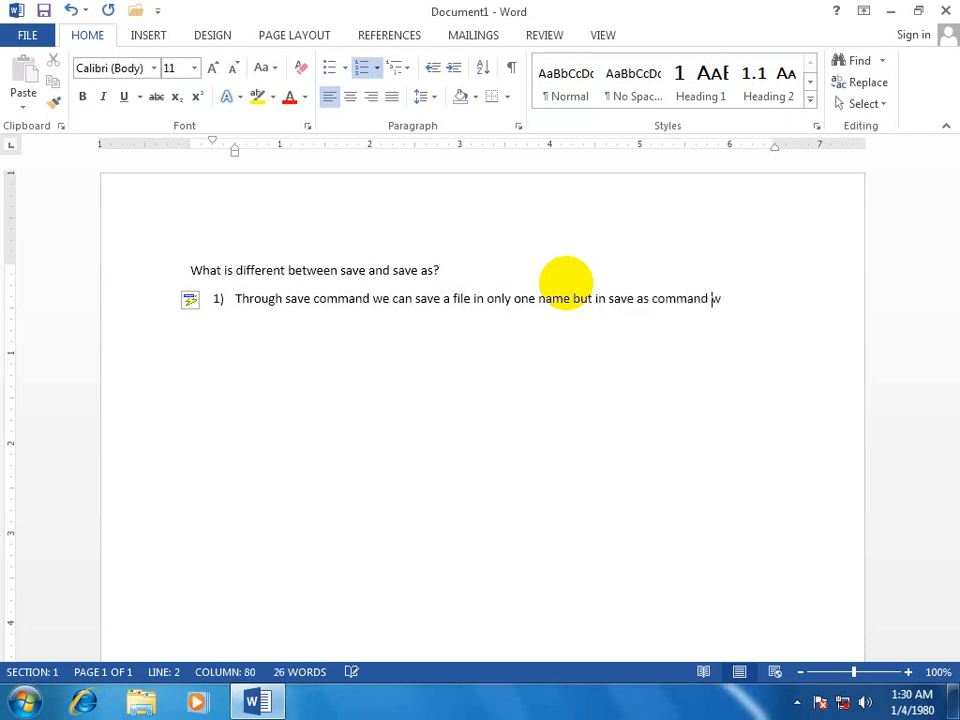
pyautogui.write('e can save a file on diff')
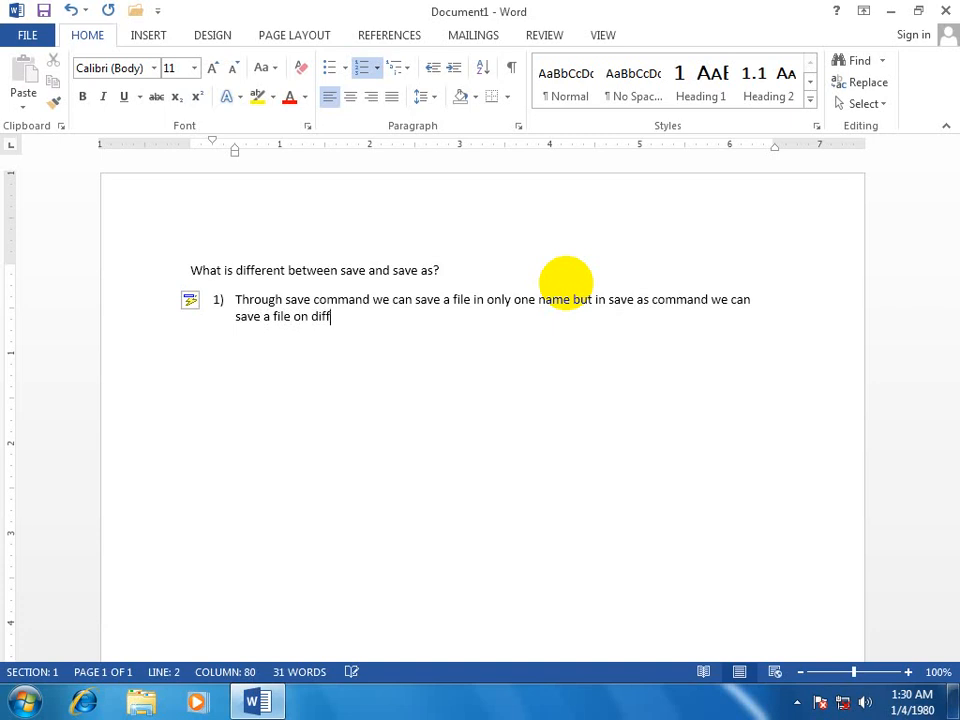
pyautogui.write('rht')
pyautogui.press('BackSpace')
pyautogui.write('erent name')
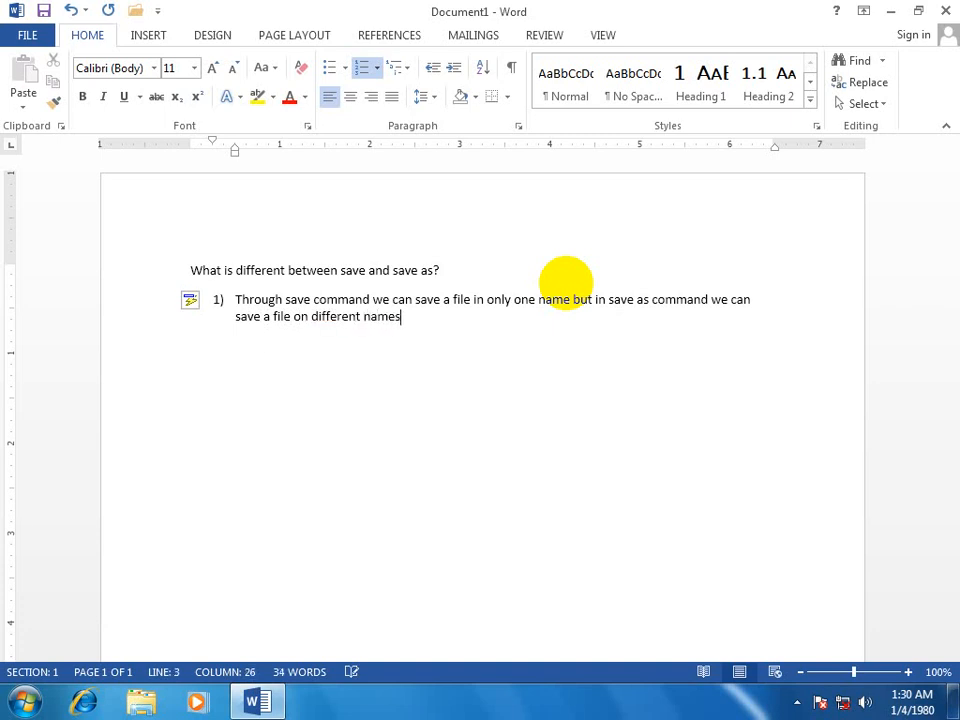
# - Finish numbered item 1) and begin item 2) with "Through save command we can not change the"
pyautogui.write('s')
pyautogui.press('Return')
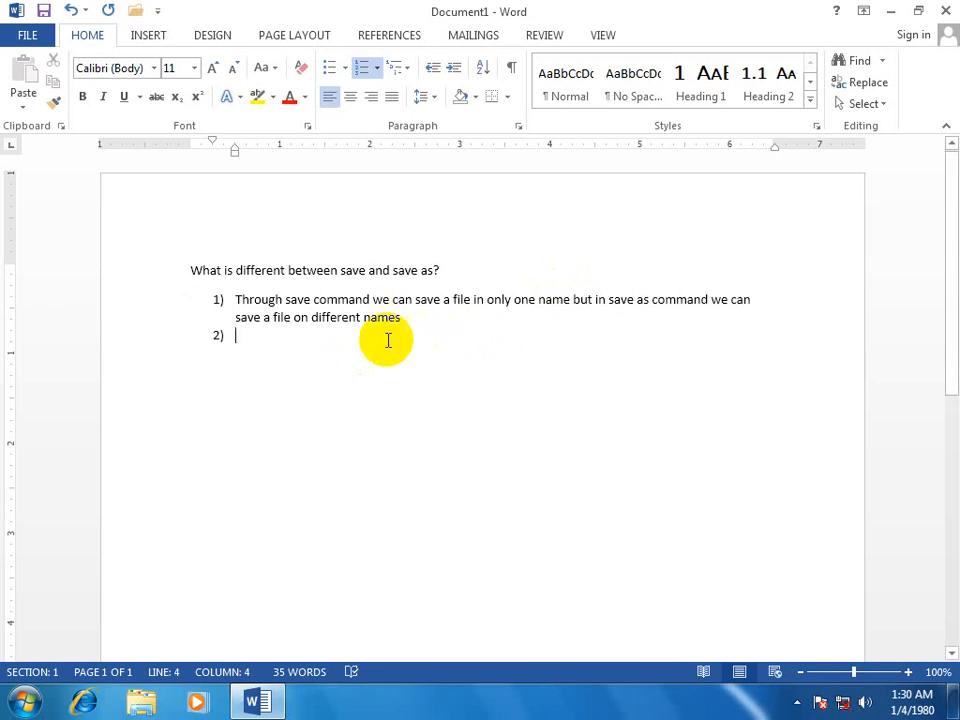
pyautogui.click(28, 37)
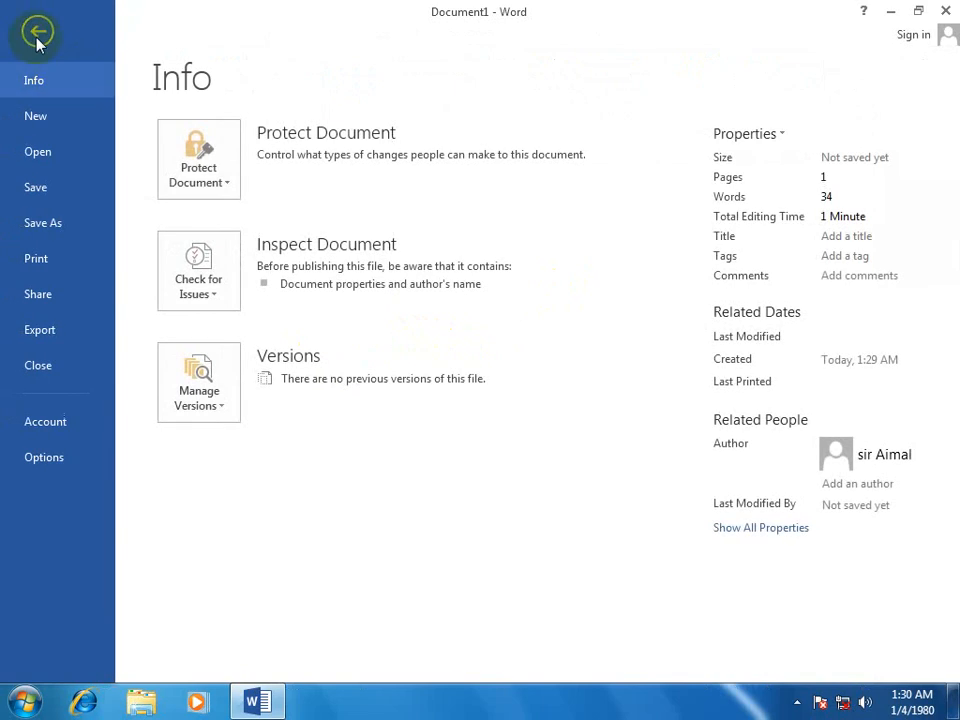
pyautogui.click(37, 33)
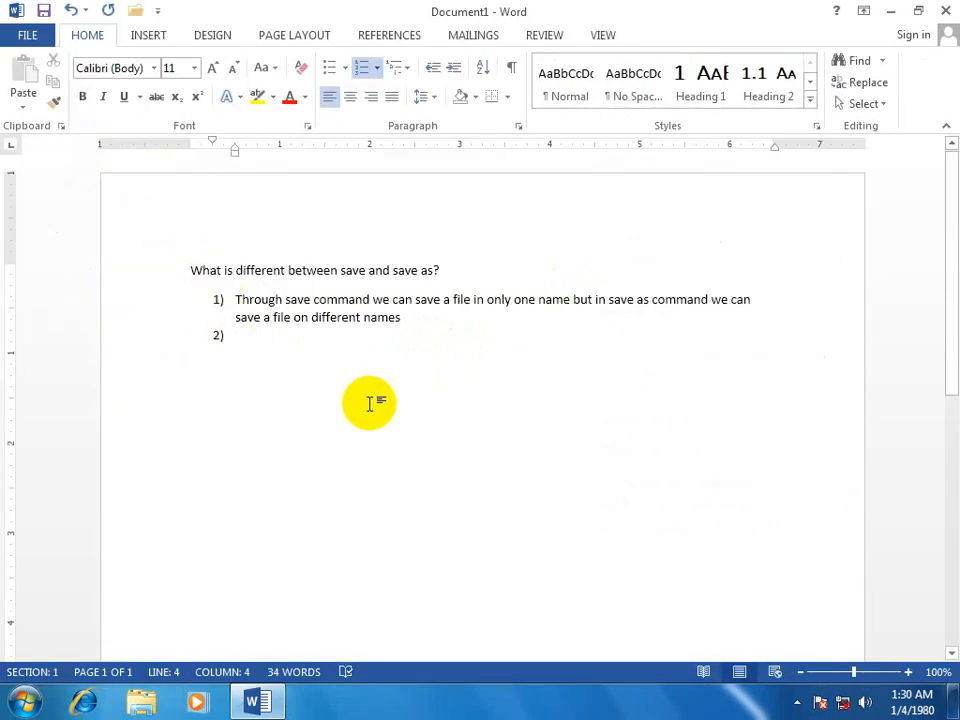
pyautogui.write('tr')
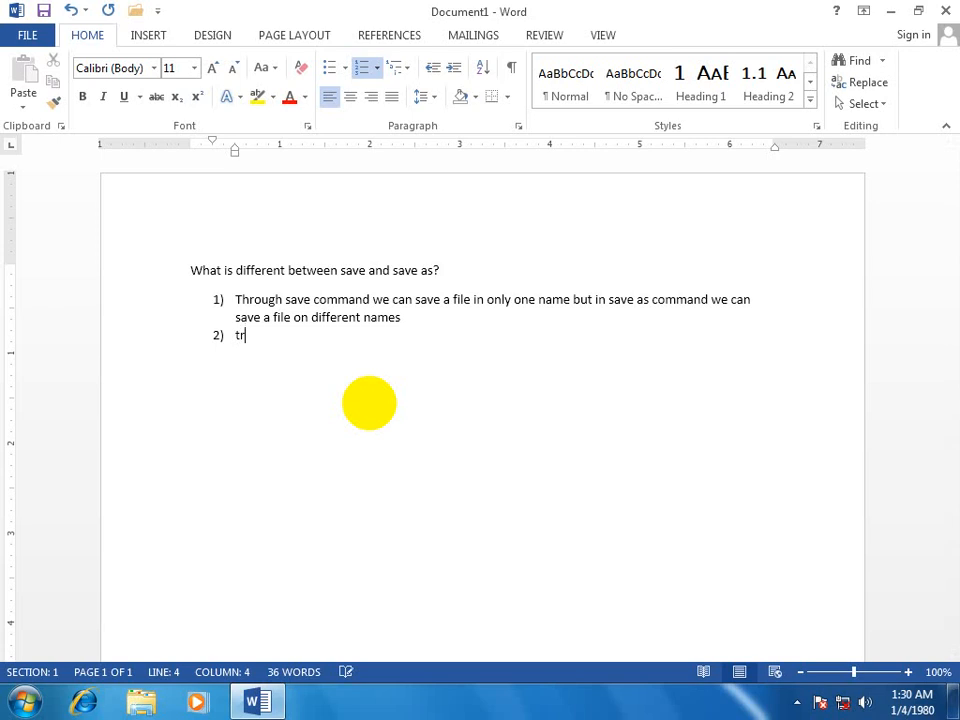
pyautogui.write('rough save ')
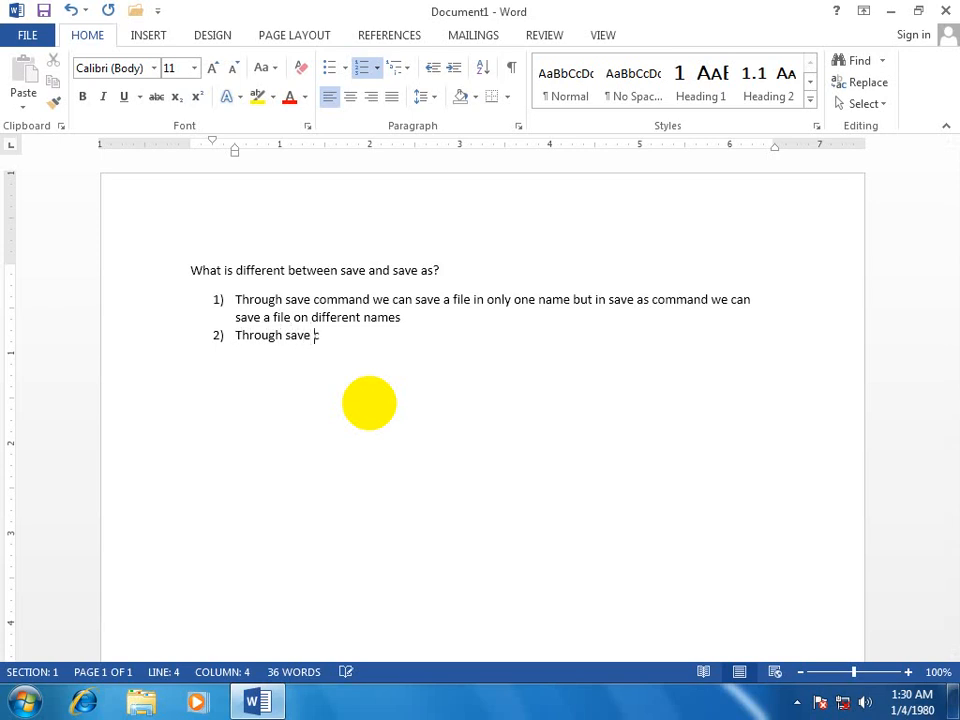
pyautogui.write('commna')
pyautogui.press('BackSpace')
pyautogui.press('BackSpace')
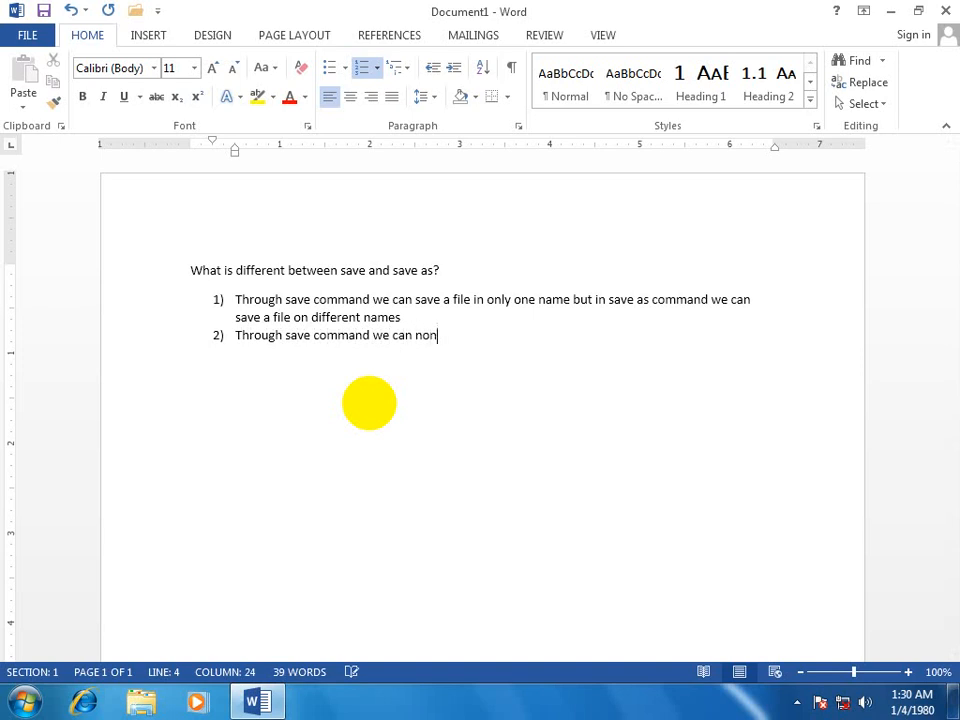
pyautogui.write('t')
pyautogui.press('BackSpace')
pyautogui.press('BackSpace')
pyautogui.write('chabng e')
pyautogui.press('BackSpace')
pyautogui.press('BackSpace')
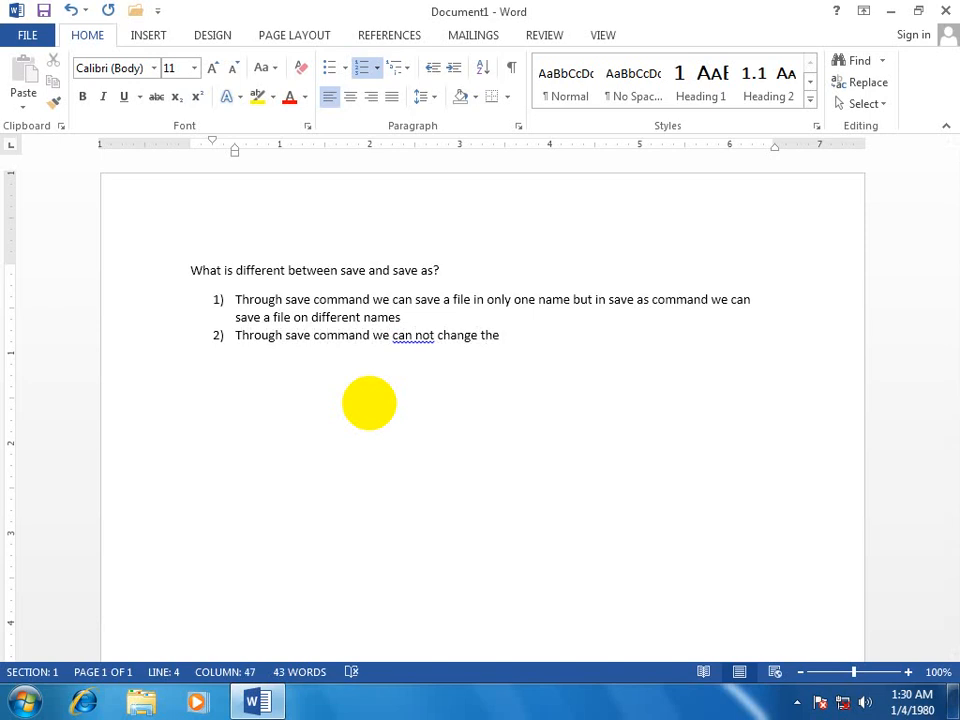
# - Complete item 2) with "location of the file but in save as command we can change the location of the file" and start item 3)
pyautogui.write('location of the file but in save')
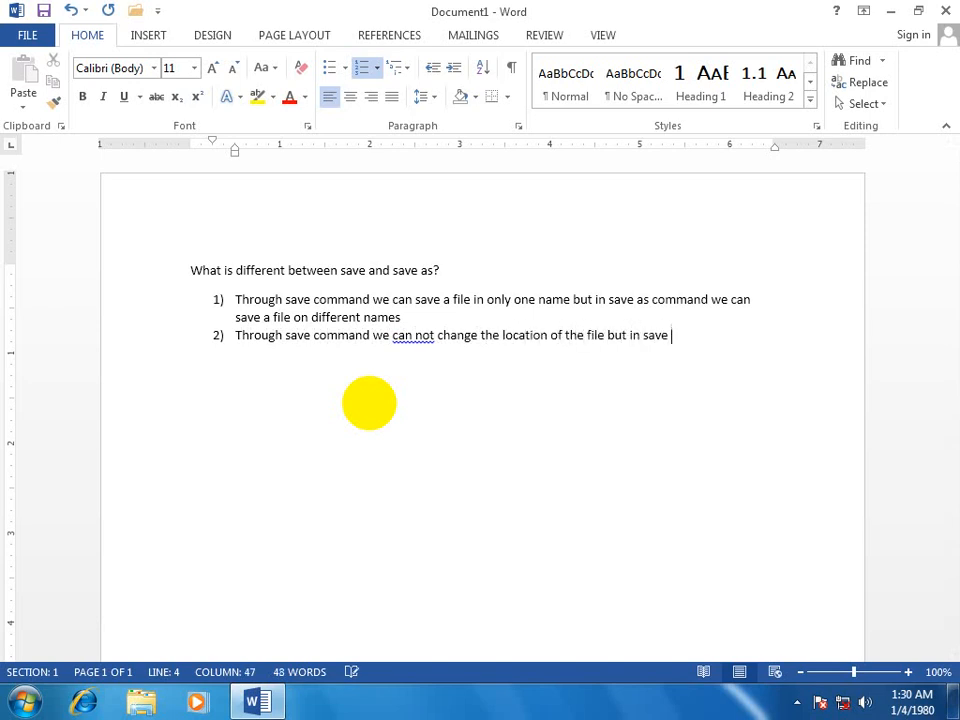
pyautogui.write('ommand we can cabn')
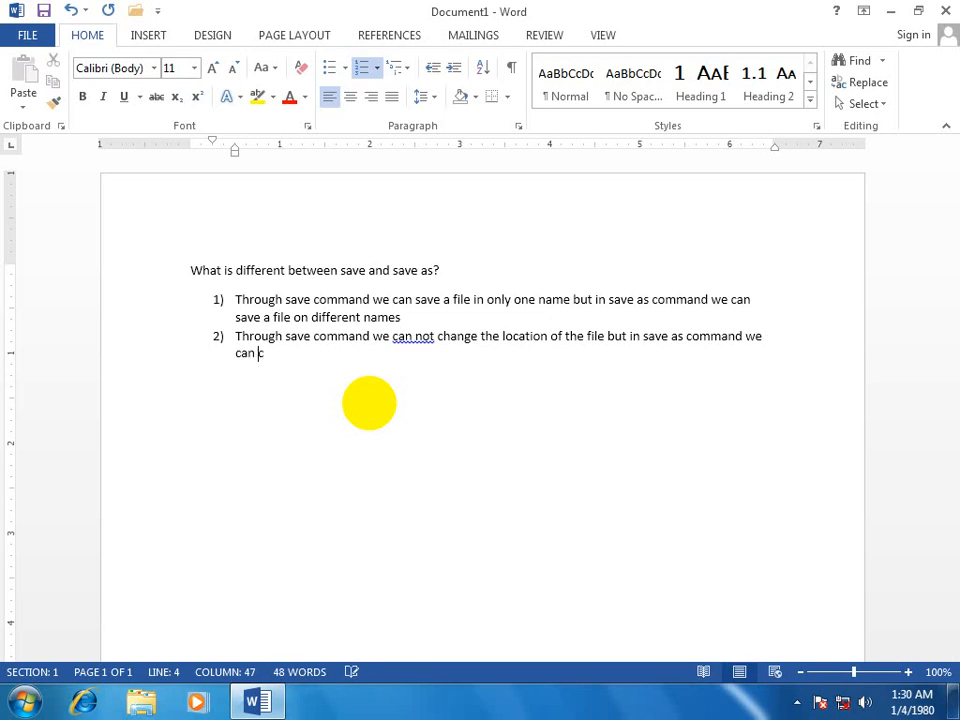
pyautogui.press('BackSpace')
pyautogui.press('BackSpace')
pyautogui.write('ang e')
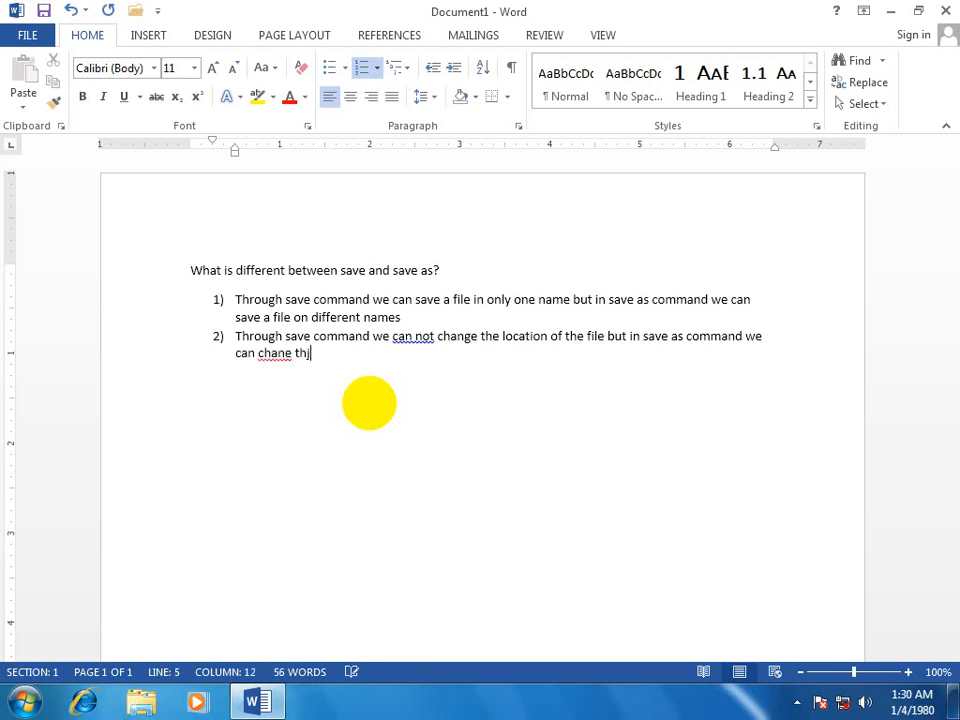
pyautogui.write('ge the location o')
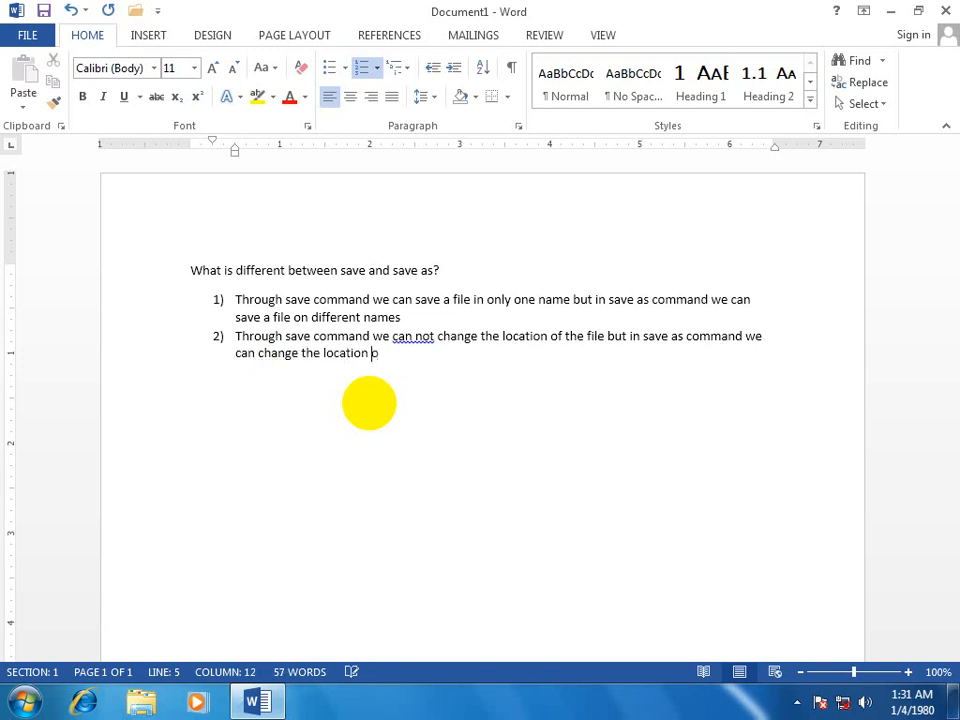
pyautogui.write('f the file')
pyautogui.press('Return')
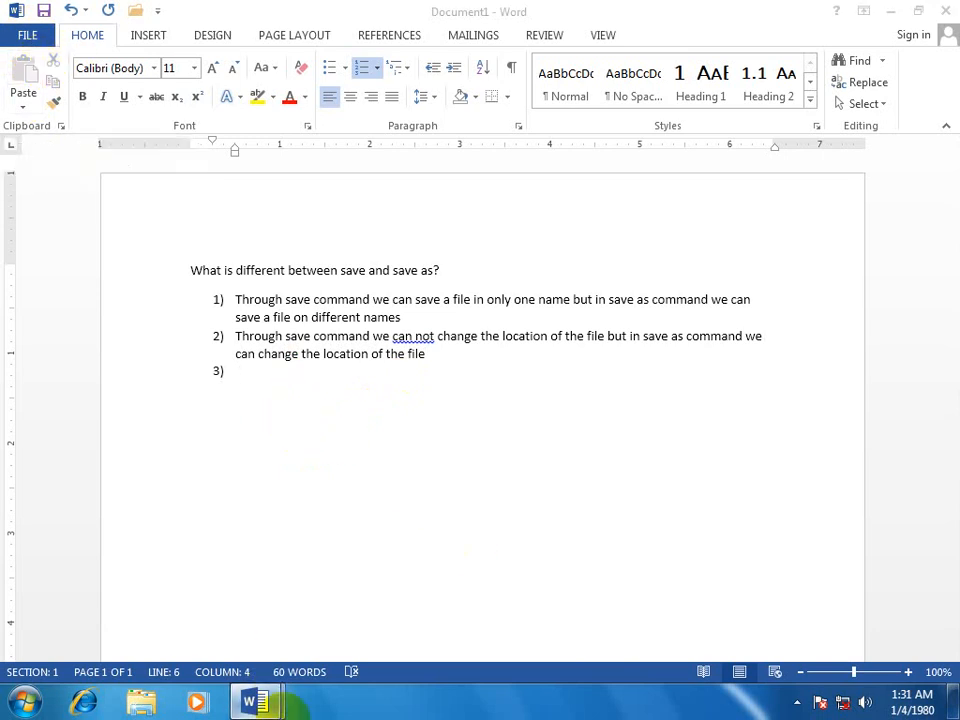
# - Create another blank document from the Document2 window and fill it with sample text using =rand()
pyautogui.moveTo(277, 706)
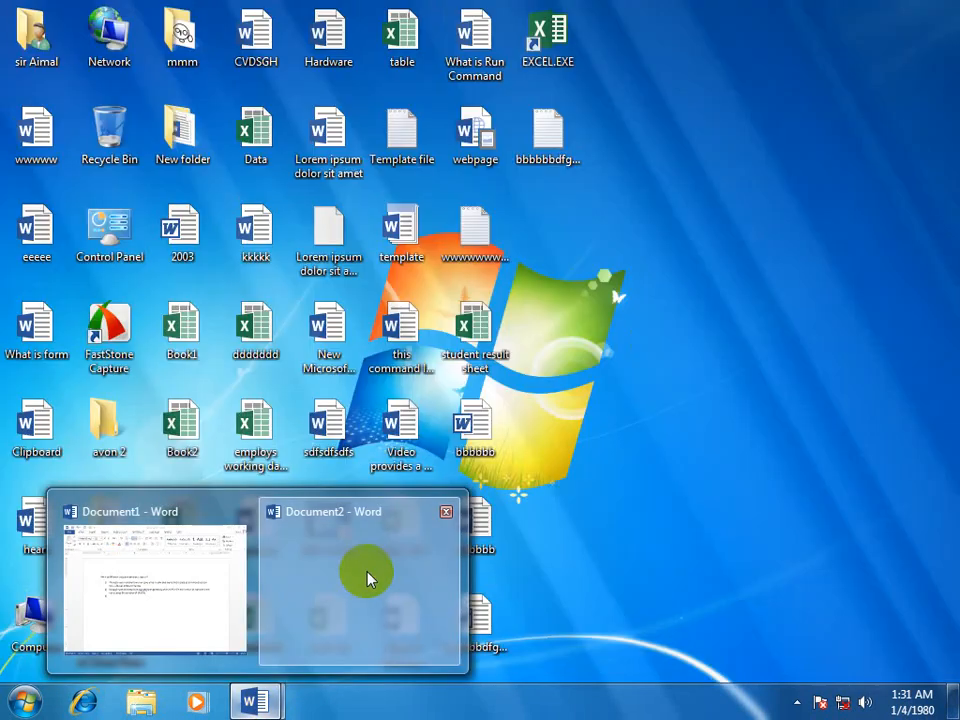
pyautogui.click(367, 575)
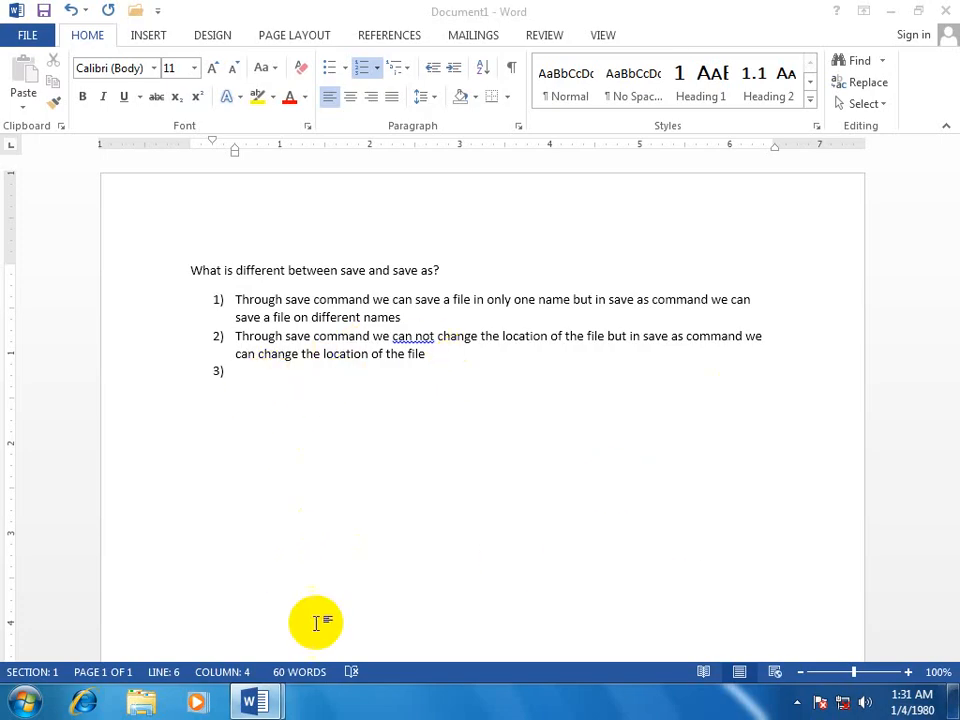
pyautogui.click(20, 36)
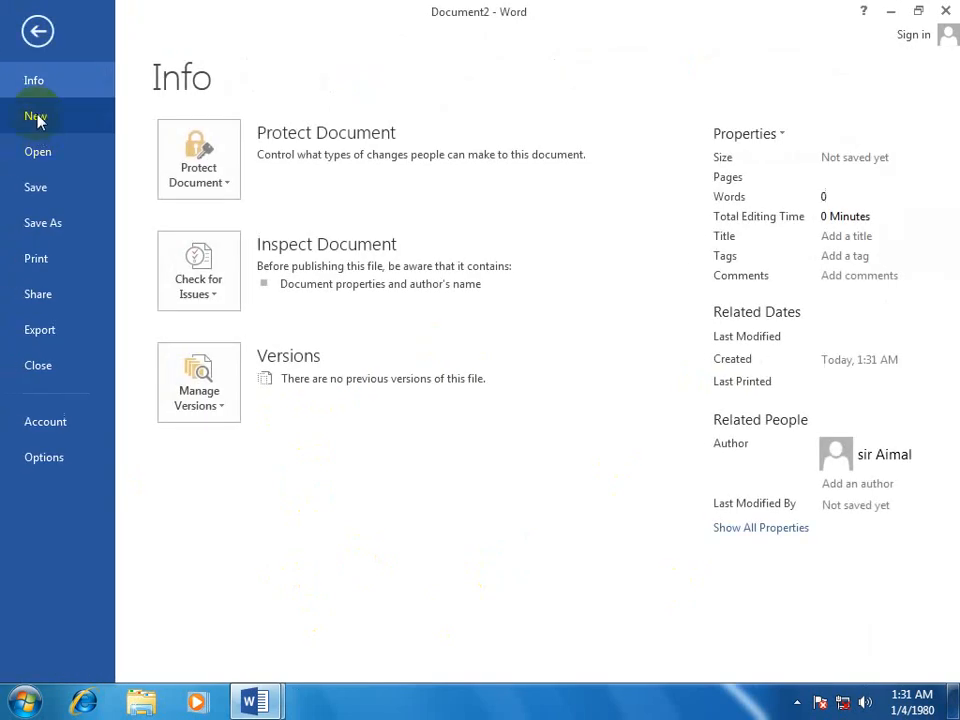
pyautogui.click(38, 118)
pyautogui.click(282, 376)
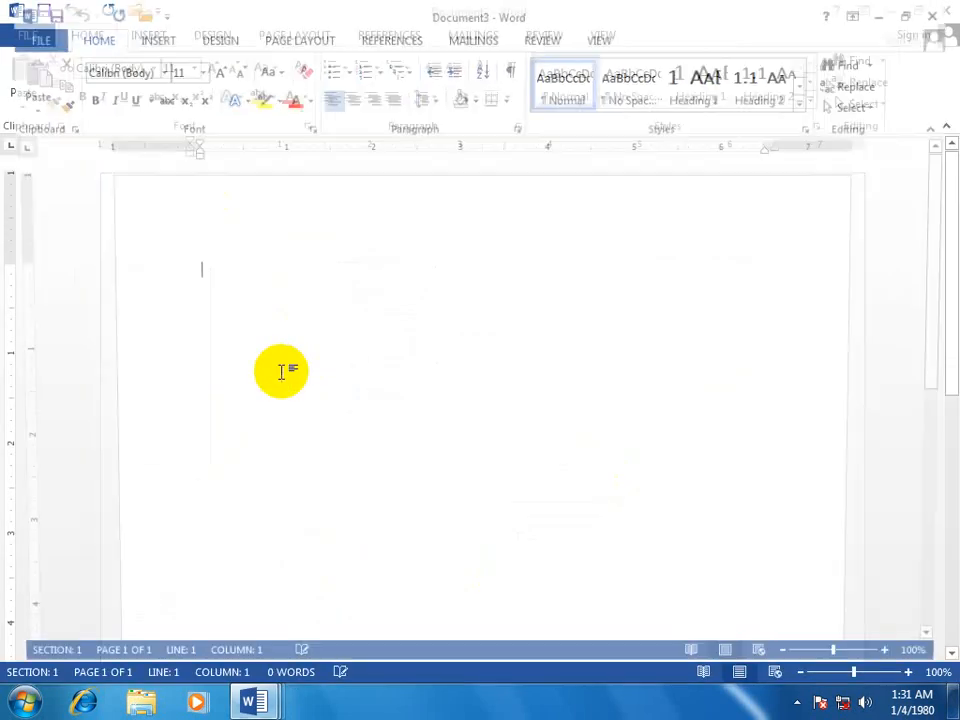
pyautogui.write('=')
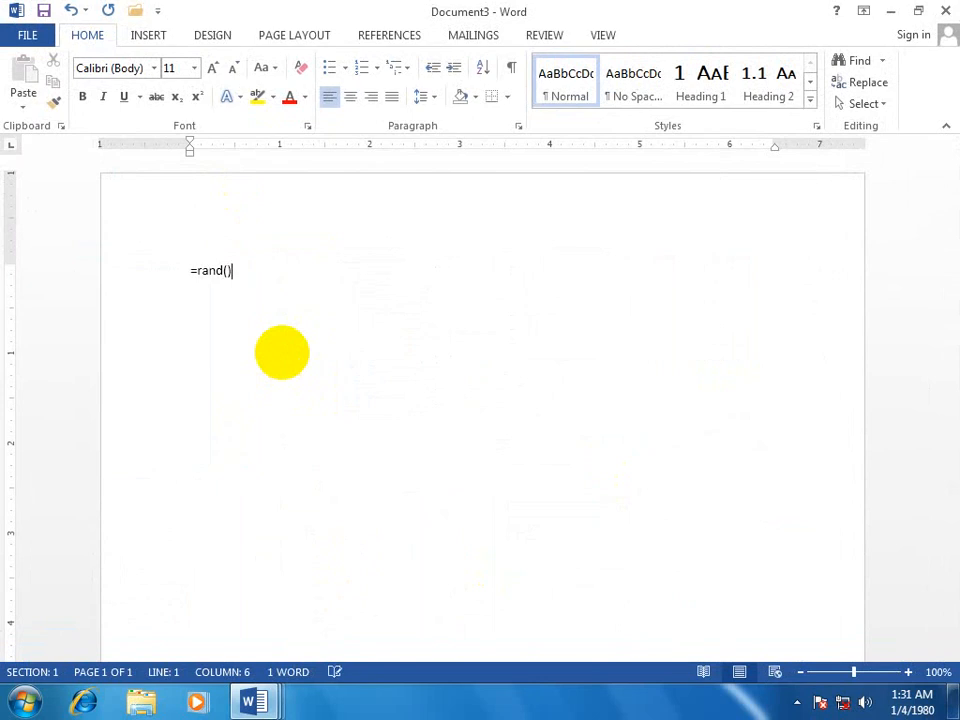
pyautogui.write('rand()')
pyautogui.press('Return')
# - Save the sample-text document on the Desktop as a Word Document named khan, and save it once more under the same name
pyautogui.click(24, 33)
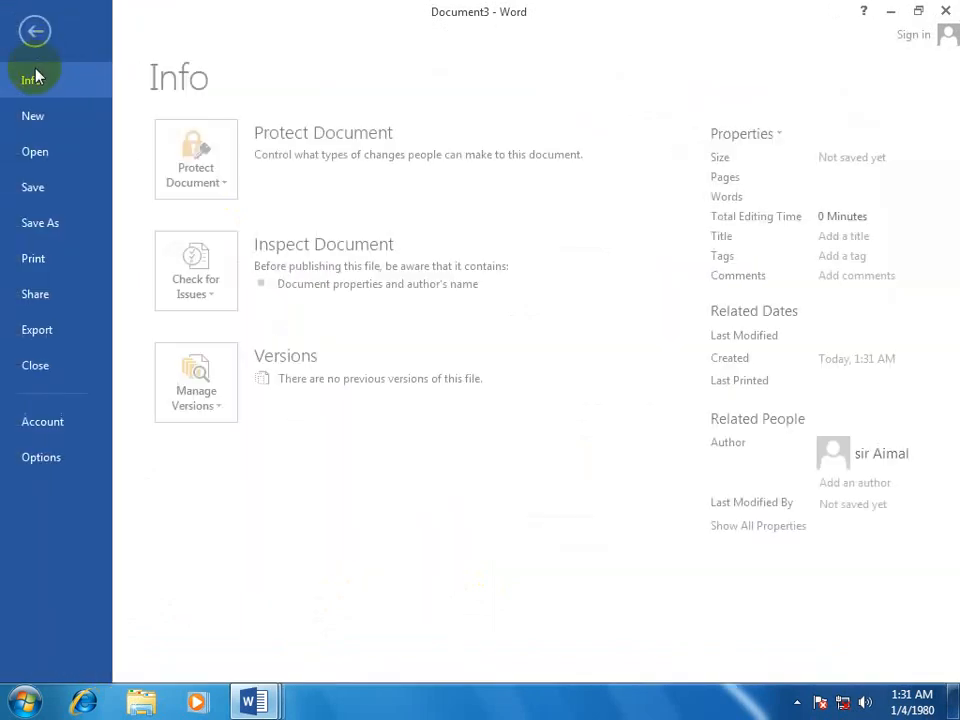
pyautogui.click(34, 140)
pyautogui.click(503, 455)
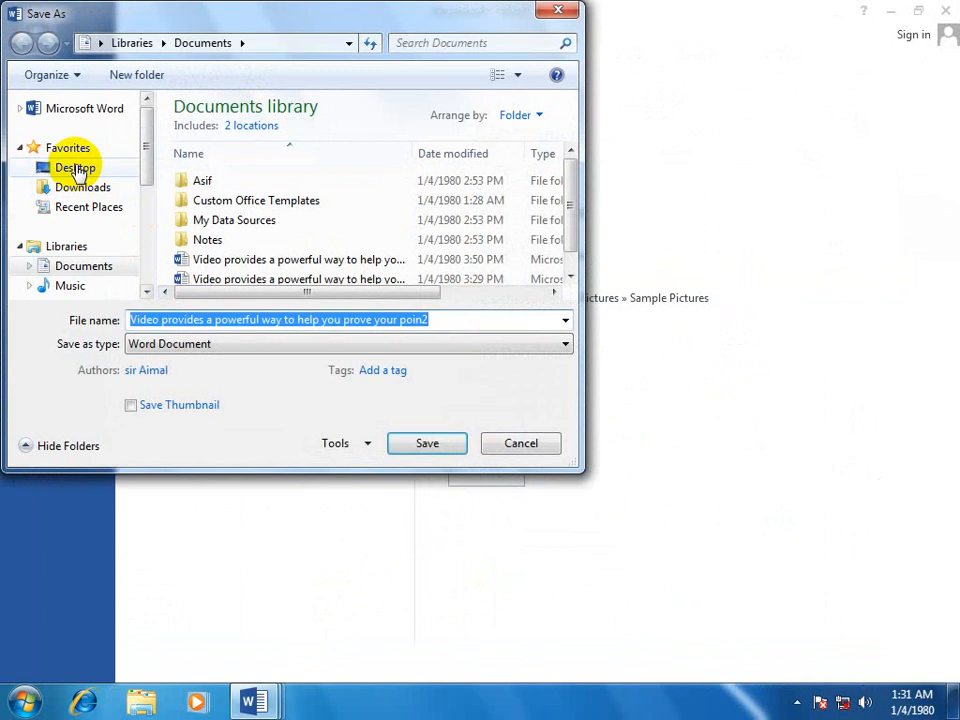
pyautogui.click(75, 167)
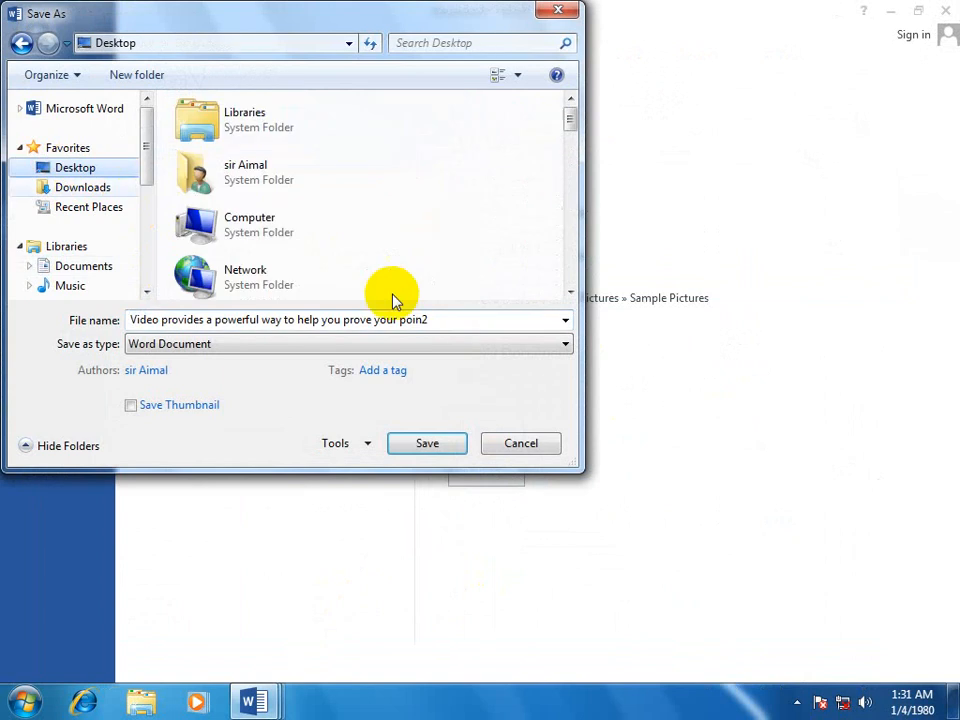
pyautogui.click(430, 321)
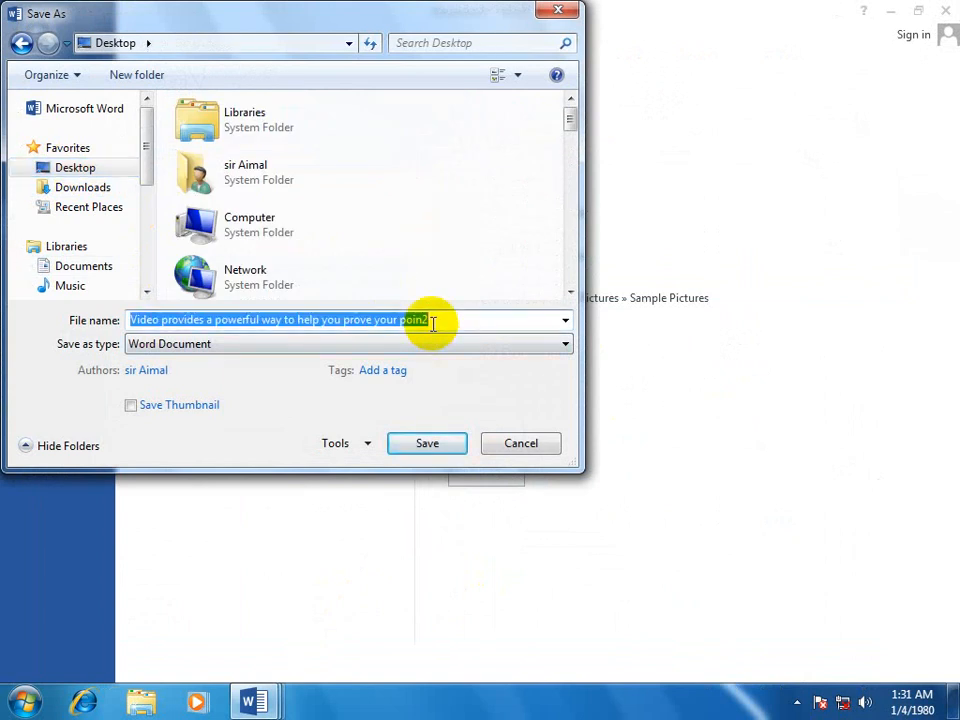
pyautogui.write('khan')
pyautogui.click(426, 441)
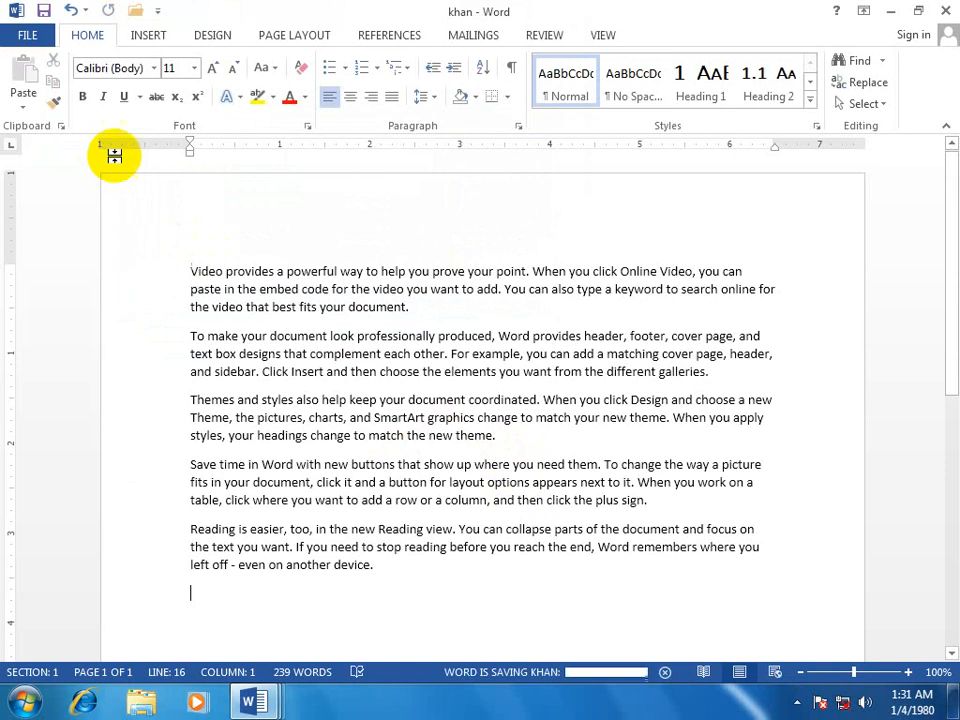
pyautogui.click(27, 35)
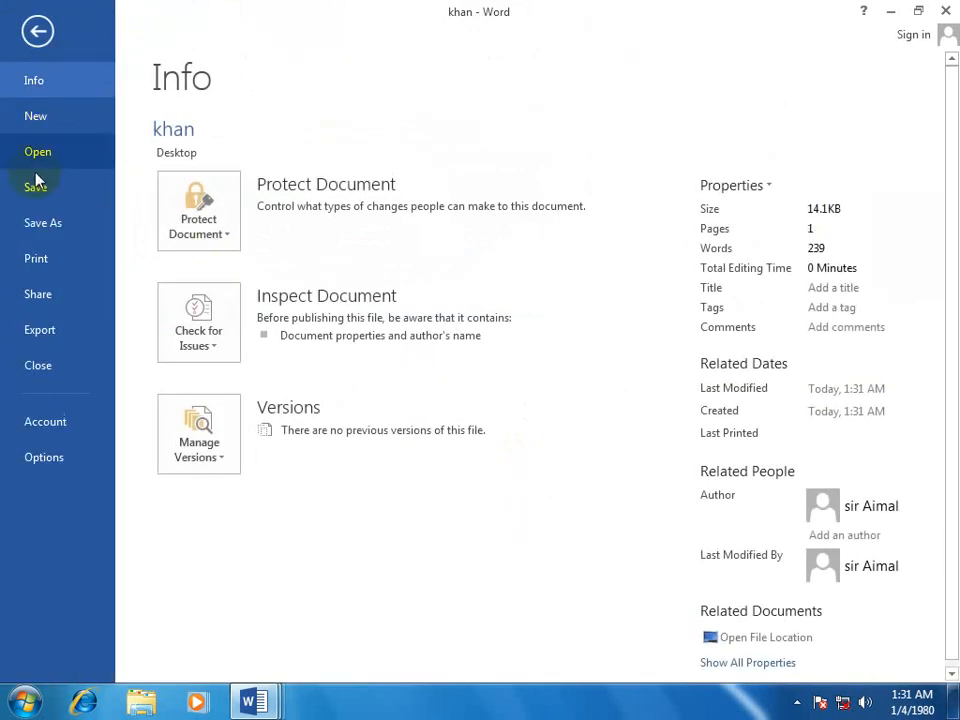
pyautogui.click(35, 190)
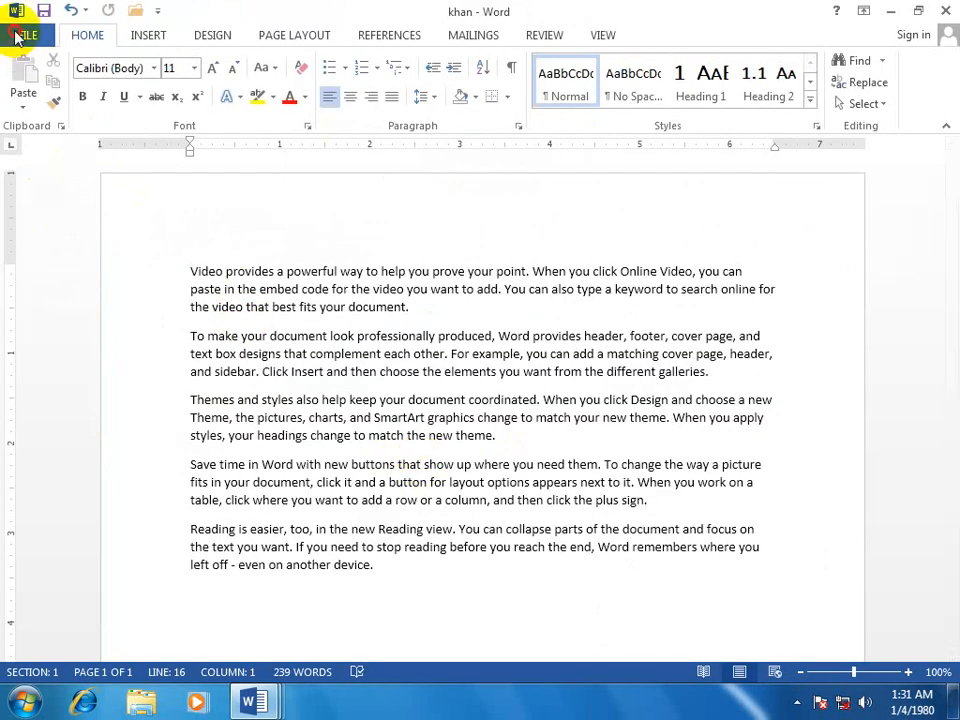
# - Save a copy of khan in the Documents library with Save As, and close both it and the empty Document2
pyautogui.click(22, 30)
pyautogui.click(56, 223)
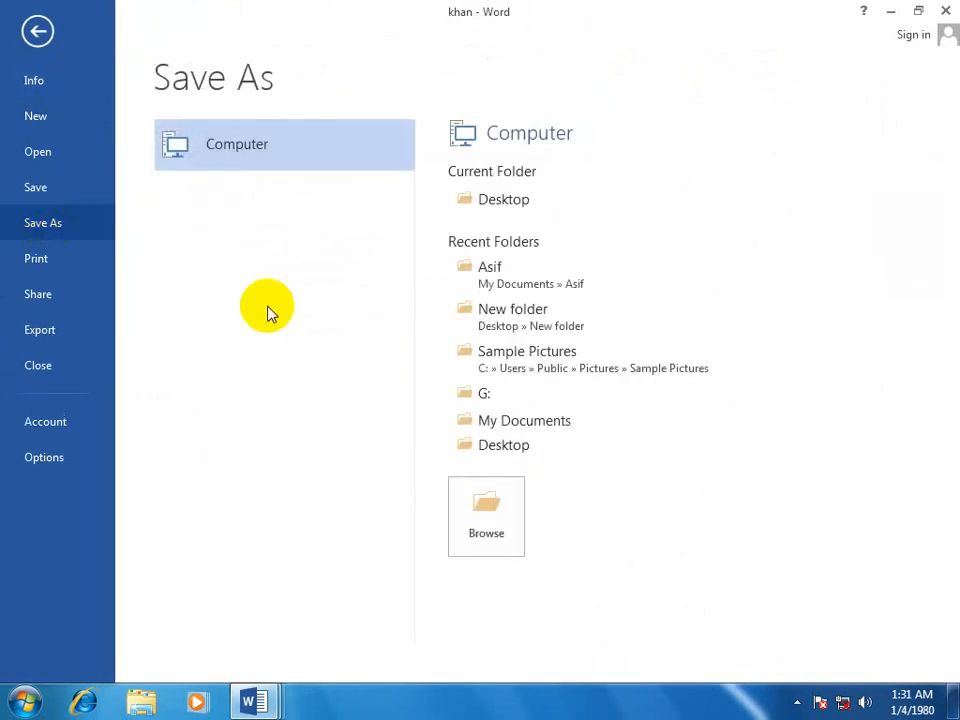
pyautogui.click(467, 520)
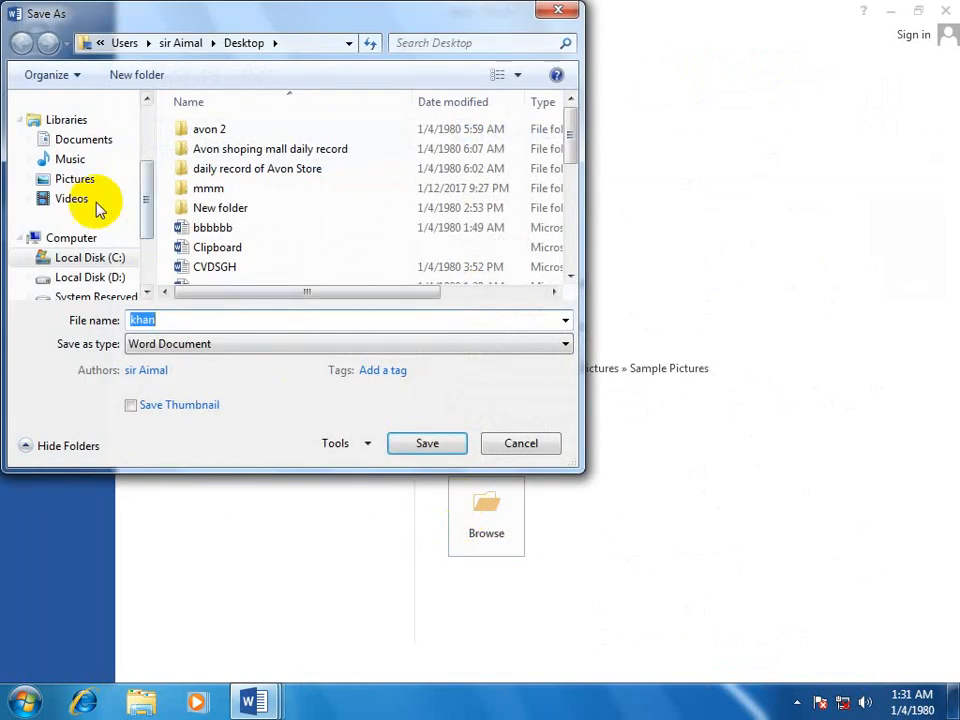
pyautogui.click(82, 140)
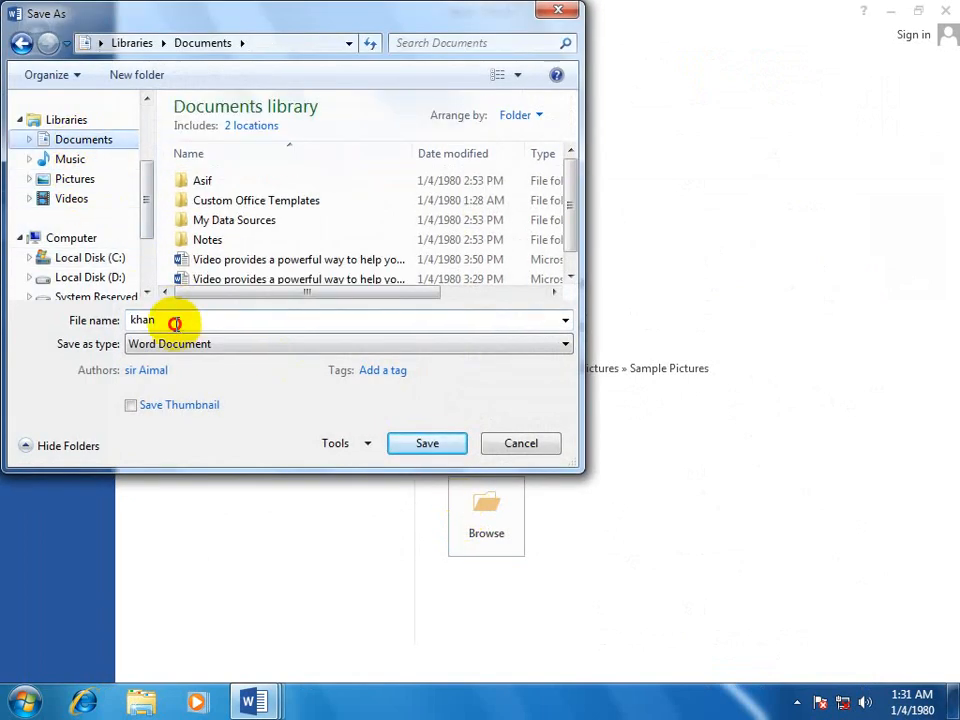
pyautogui.click(426, 449)
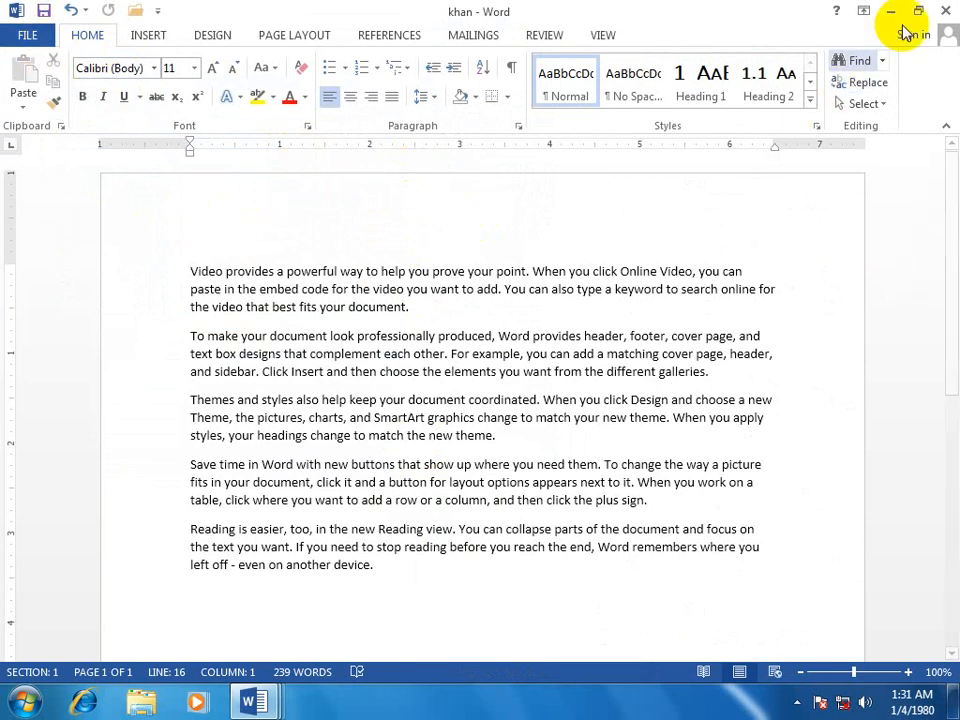
pyautogui.click(946, 15)
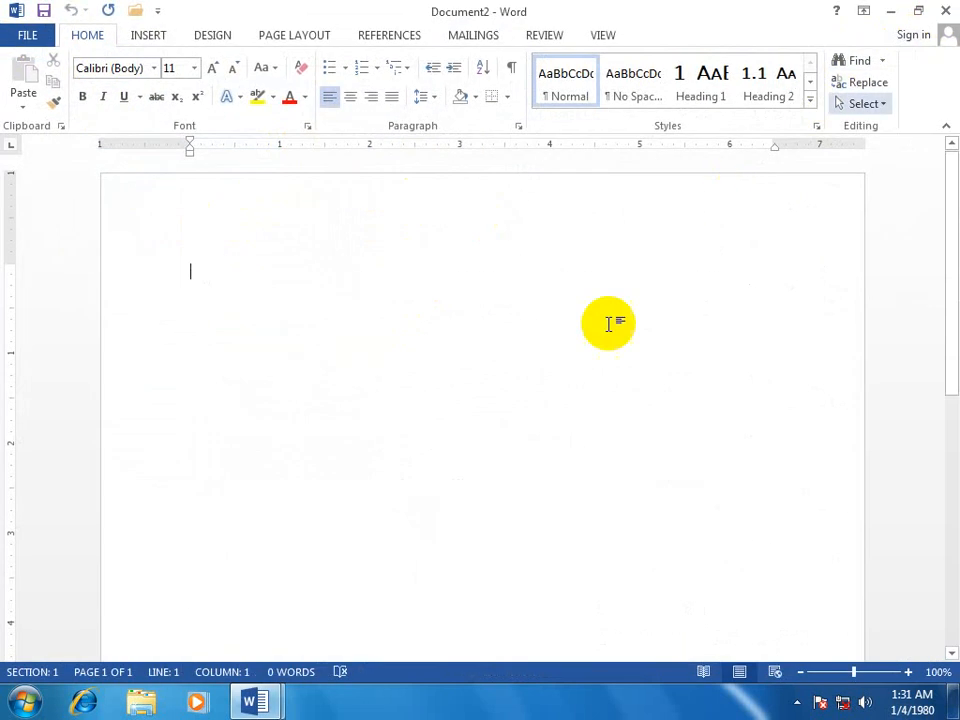
pyautogui.click(944, 10)
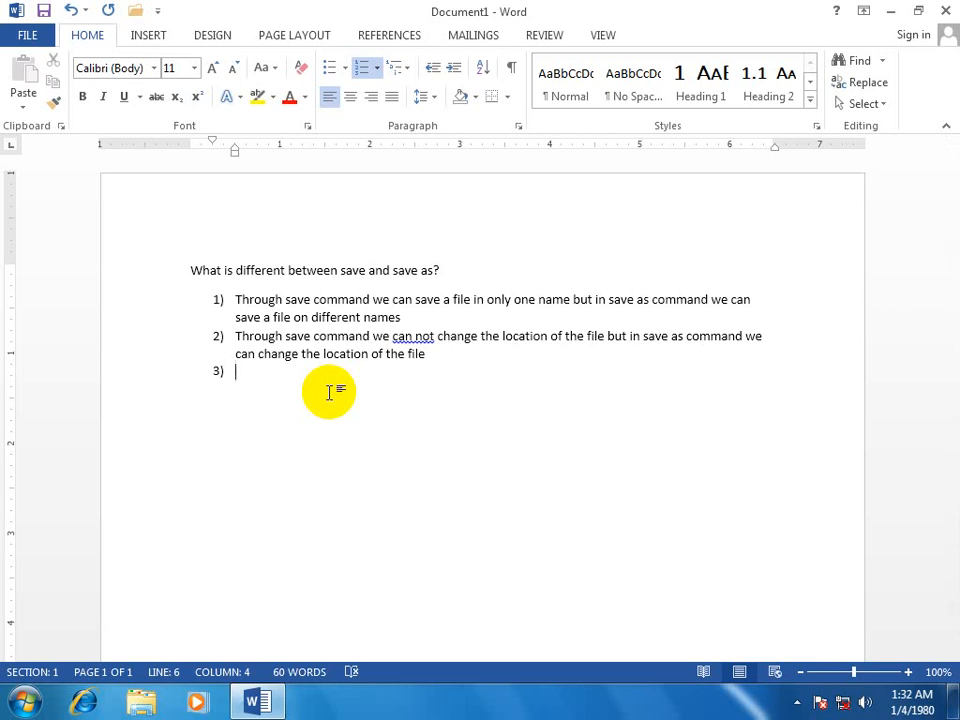
# - Begin item 3) with "Through sav" and undo the accidental centre alignment of that line
pyautogui.write('through sav')
pyautogui.hotkey('ctrl', 'e')
pyautogui.write('d')
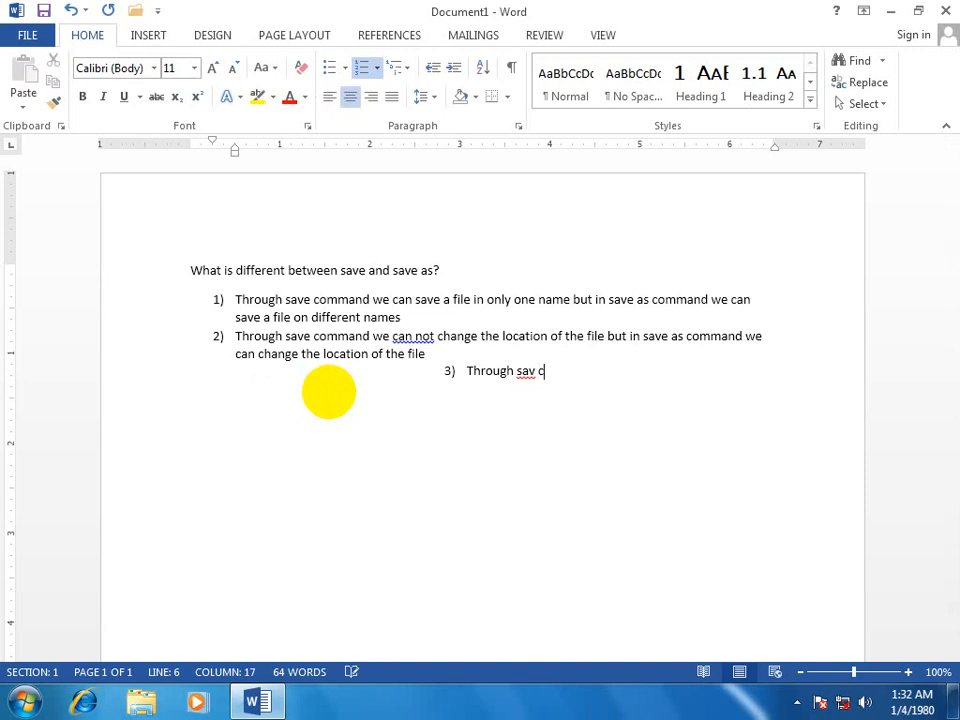
pyautogui.hotkey('ctrl', 'z')
pyautogui.hotkey('ctrl', 'z')
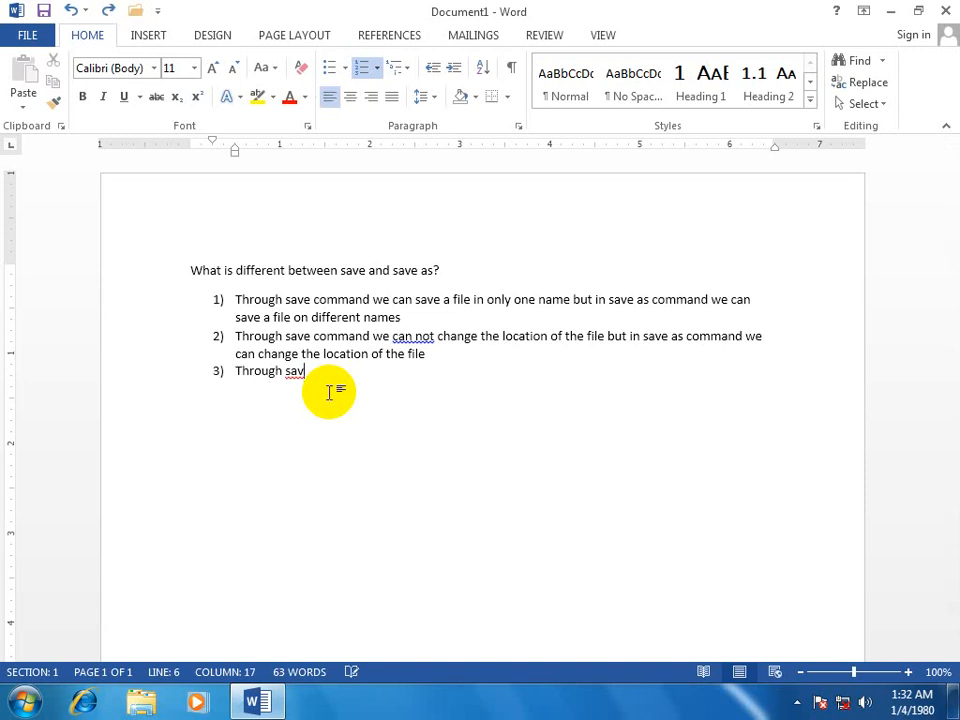
# - Continue item 3) so that it reads "Through save command we can not"
pyautogui.write('e comma d we c')
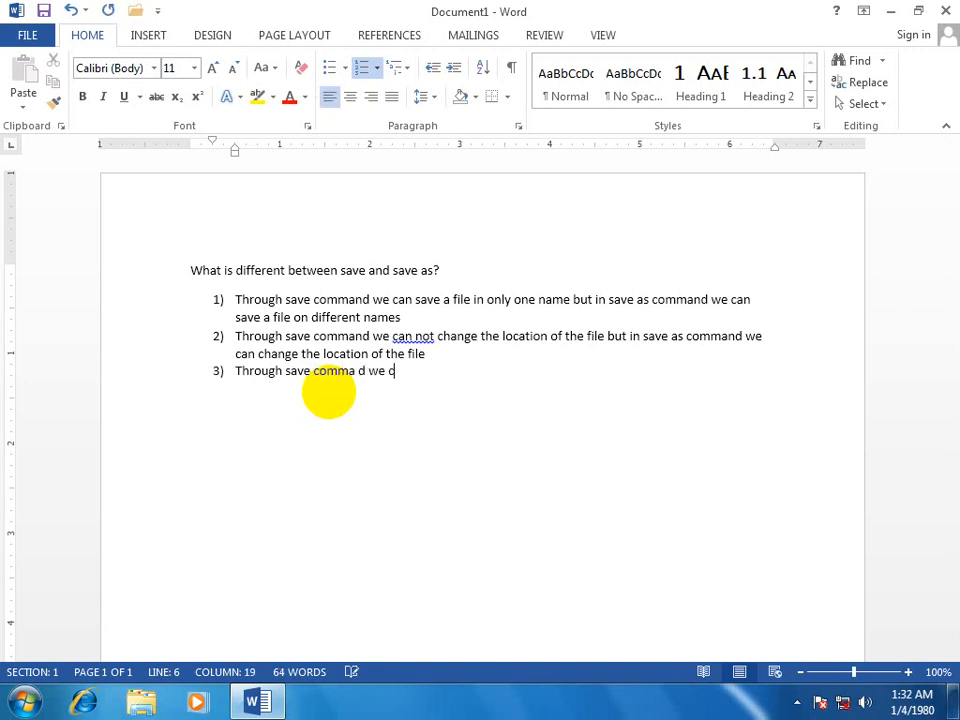
pyautogui.press('BackSpace')
pyautogui.press('BackSpace')
pyautogui.press('BackSpace')
pyautogui.write('d we can not Repeate')
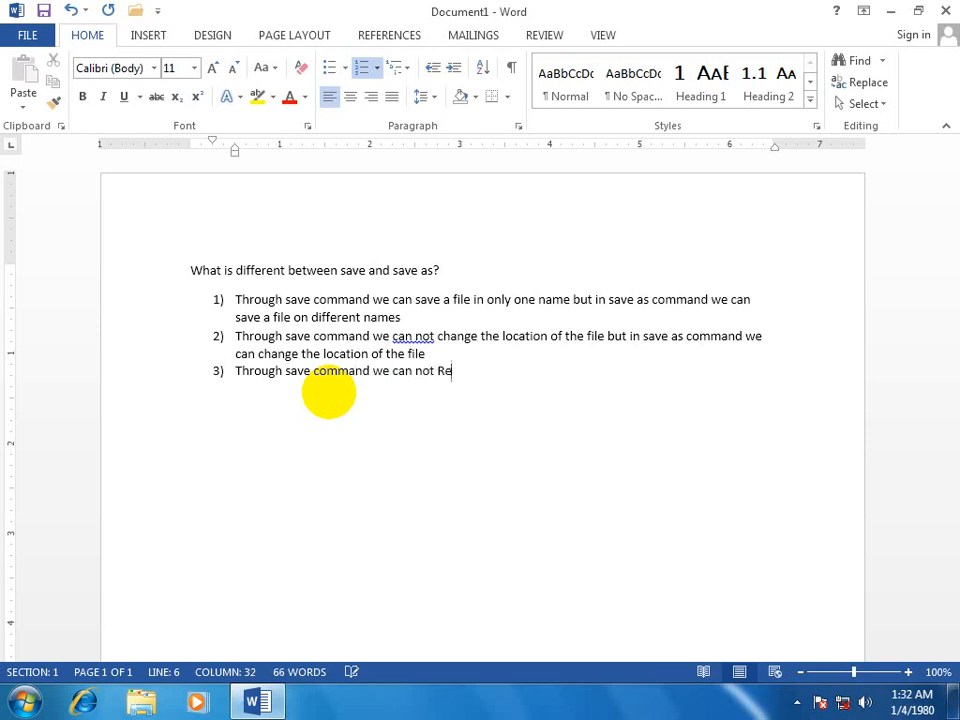
# - Extend item 3) with "Repeat save dialogue box again and", correcting the misspelled words
pyautogui.press('BackSpace')
pyautogui.press('BackSpace')
pyautogui.press('BackSpace')
pyautogui.write('eat')
pyautogui.press('BackSpace')
pyautogui.write('save')
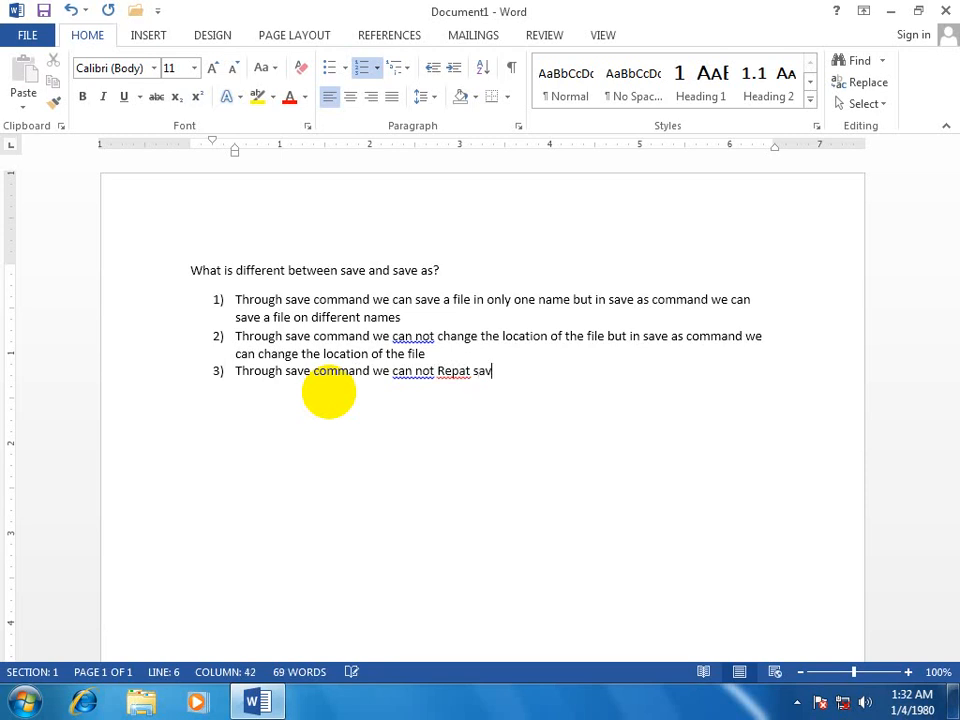
pyautogui.press('BackSpace')
pyautogui.press('BackSpace')
pyautogui.press('BackSpace')
pyautogui.press('BackSpace')
pyautogui.press('BackSpace')
pyautogui.press('BackSpace')
pyautogui.write('eat save sd')
pyautogui.press('BackSpace')
pyautogui.press('BackSpace')
pyautogui.write('dial')
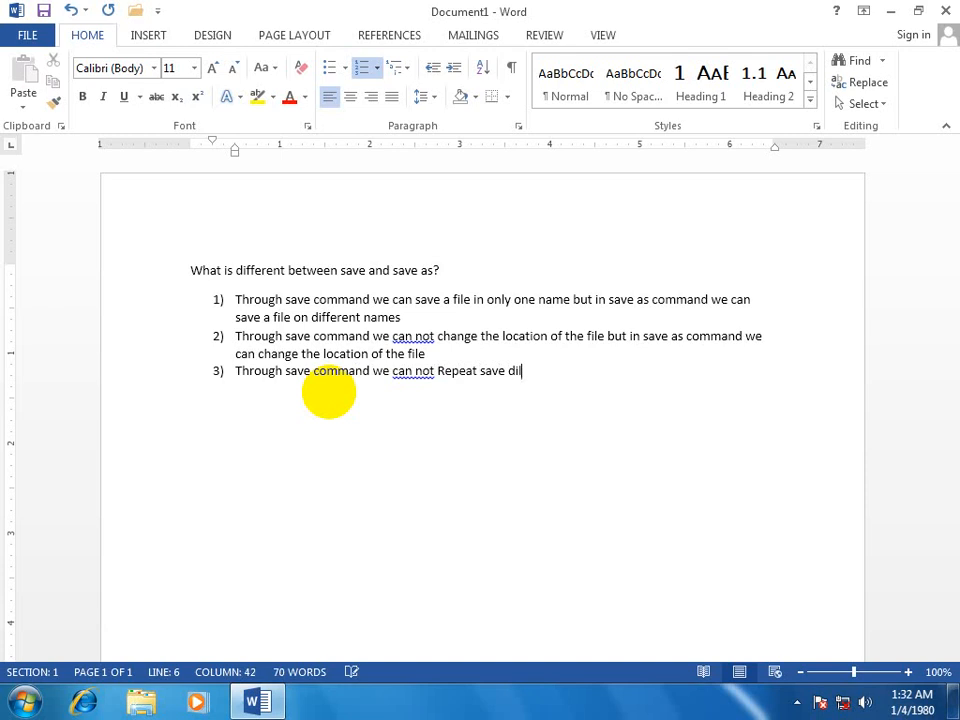
pyautogui.write('ogue box again and ')
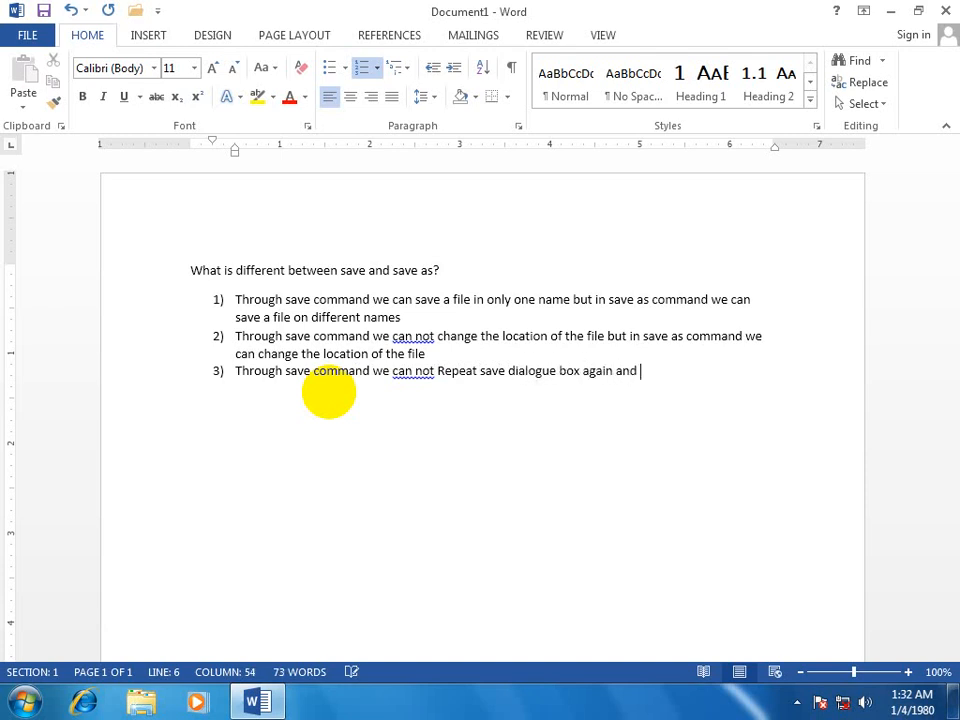
# - Continue item 3) with "again but in save as command we"
pyautogui.write('agin')
pyautogui.press('BackSpace')
pyautogui.press('BackSpace')
pyautogui.write('ain but in')
pyautogui.write(' sav')
pyautogui.press('BackSpace')
pyautogui.press('BackSpace')
pyautogui.press('BackSpace')
pyautogui.write('sa')
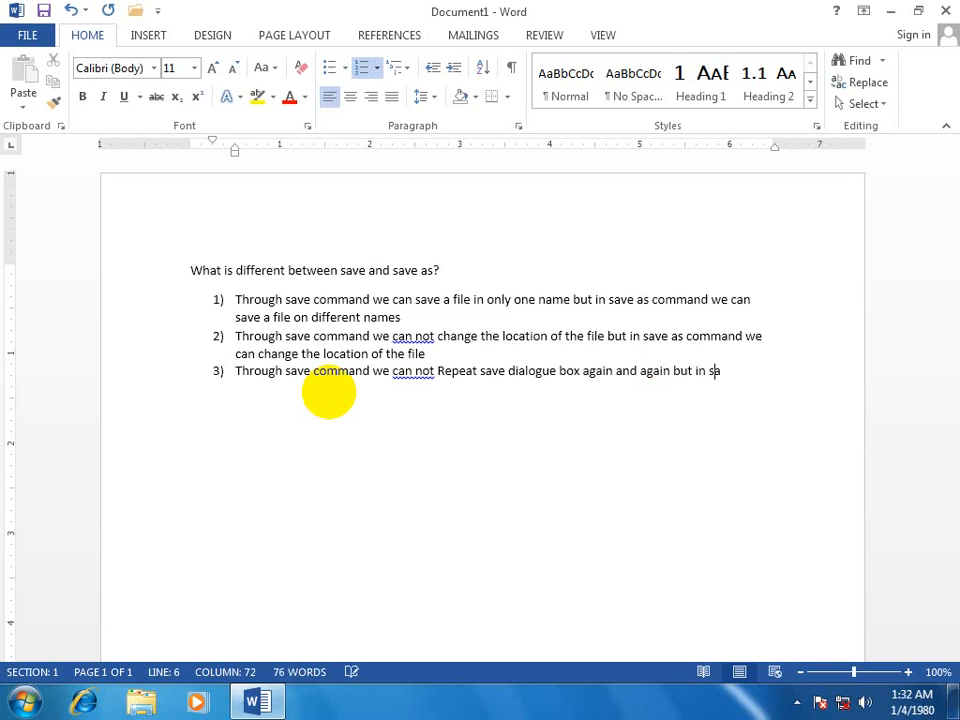
pyautogui.write('ve as command we')
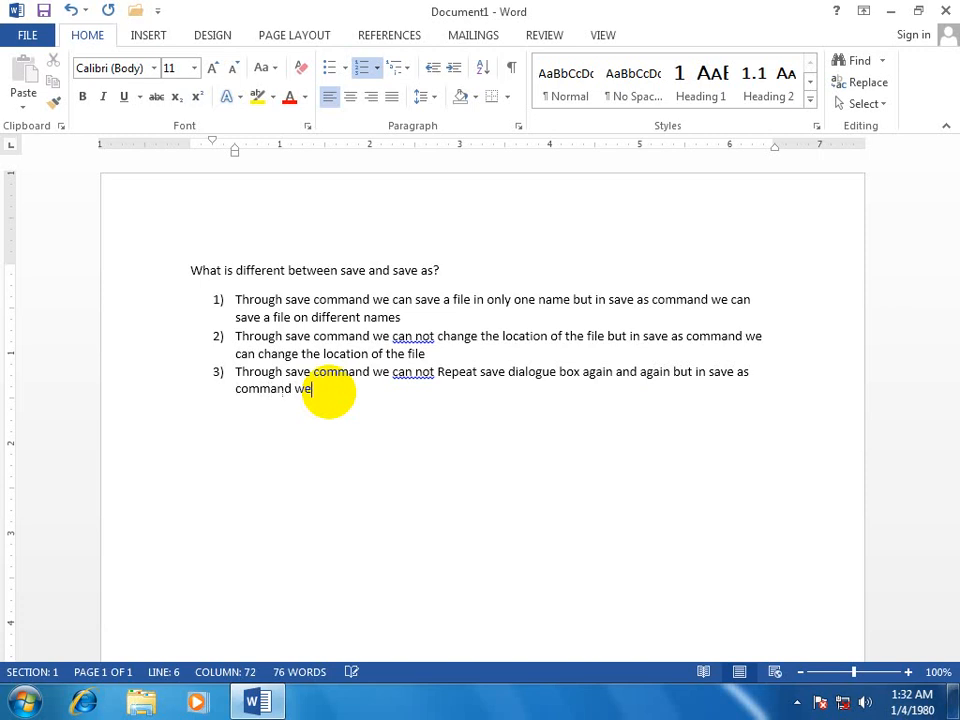
# - Add "can repeat save" and a word for the dialogue box to item 3)
pyautogui.write(' can repeate sa')
pyautogui.press('BackSpace')
pyautogui.press('BackSpace')
pyautogui.press('BackSpace')
pyautogui.press('BackSpace')
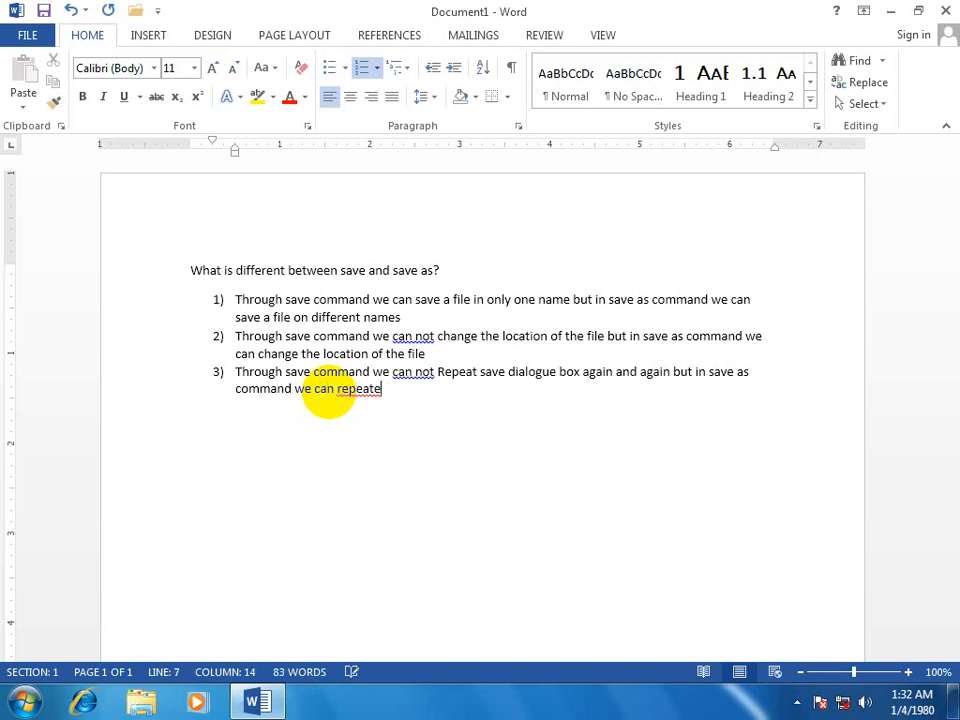
pyautogui.write('save dilaough')
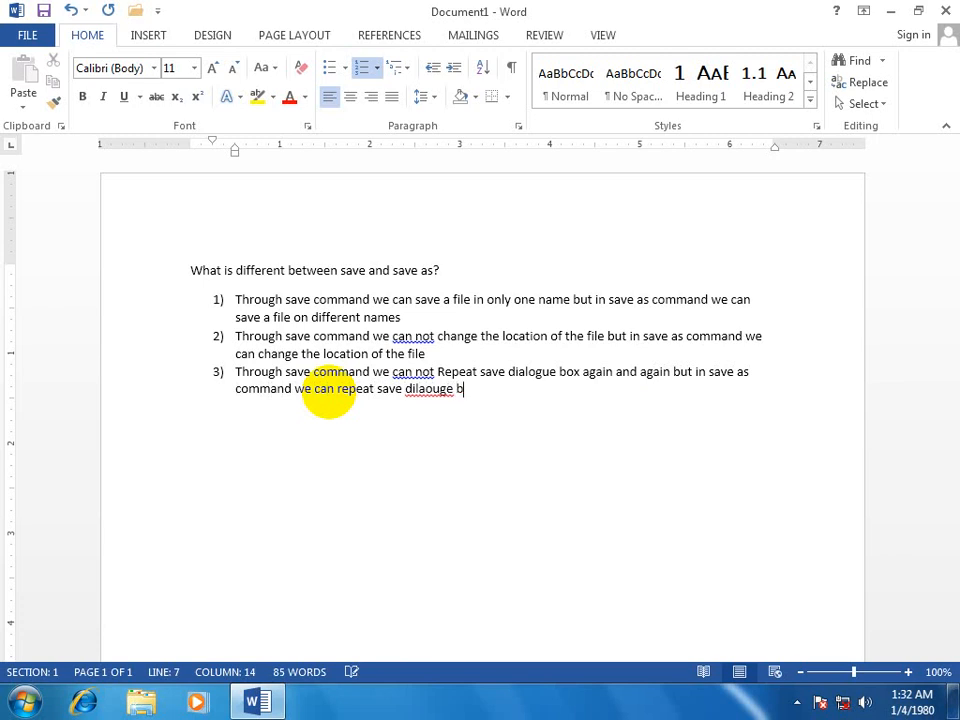
# - Correct the misspelled last word of item 3) to "dialogue" using the spelling suggestions
pyautogui.press('BackSpace')
pyautogui.press('BackSpace')
pyautogui.press('BackSpace')
pyautogui.press('BackSpace')
pyautogui.press('BackSpace')
pyautogui.press('BackSpace')
pyautogui.write('gou')
pyautogui.press('Left')
pyautogui.press('Left')
pyautogui.press('Left')
pyautogui.press('Menu')
pyautogui.press('Down')
pyautogui.press('Return')
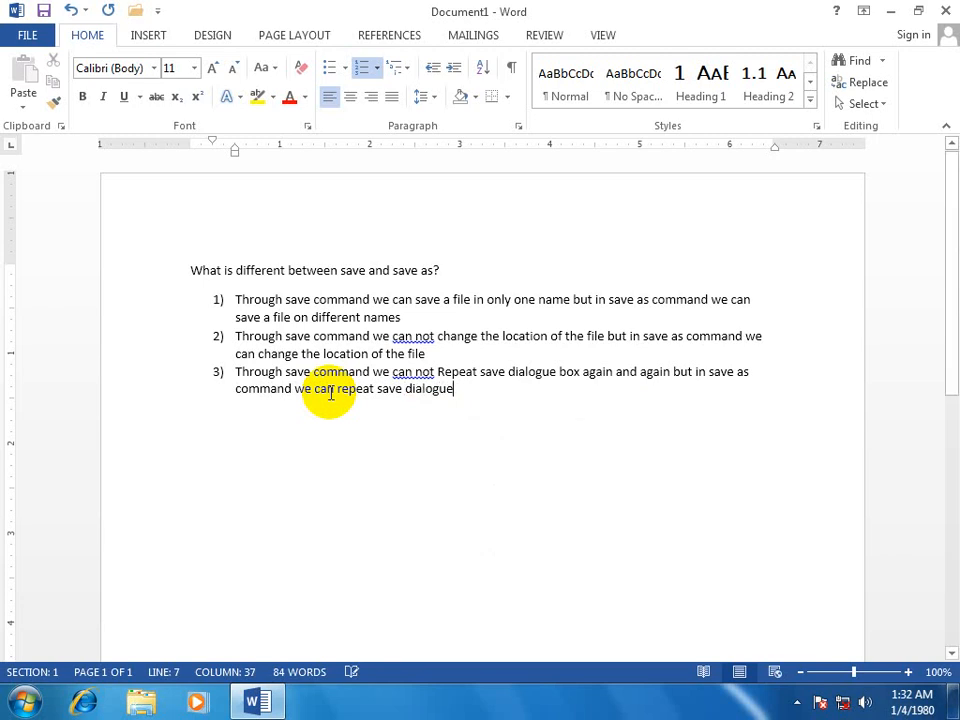
# - Finish item 3) with "box again and again" and start item 4) on a new line
pyautogui.write('box again and again but ')
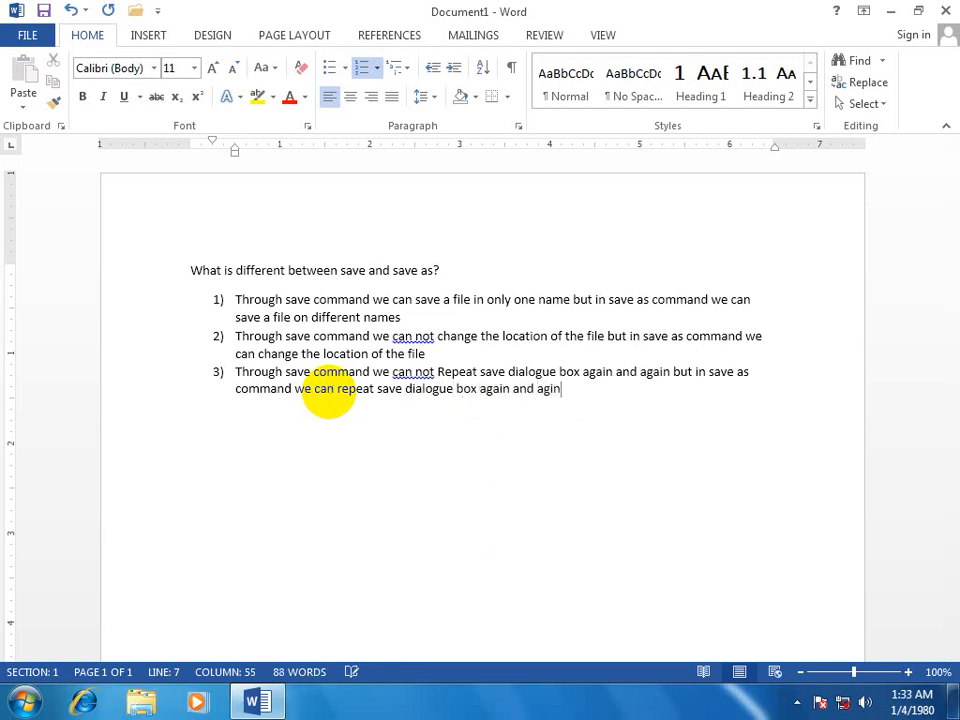
pyautogui.write('in save as comman')
pyautogui.press('Return')
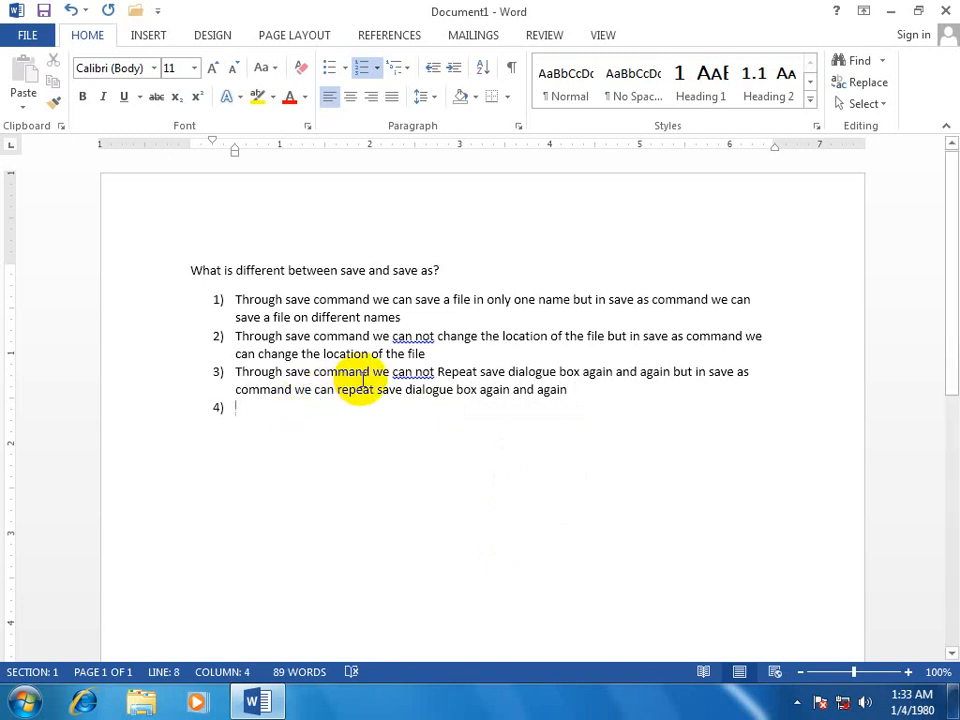
# - Create another new blank document and fill it with sample text using =rand()
pyautogui.click(27, 35)
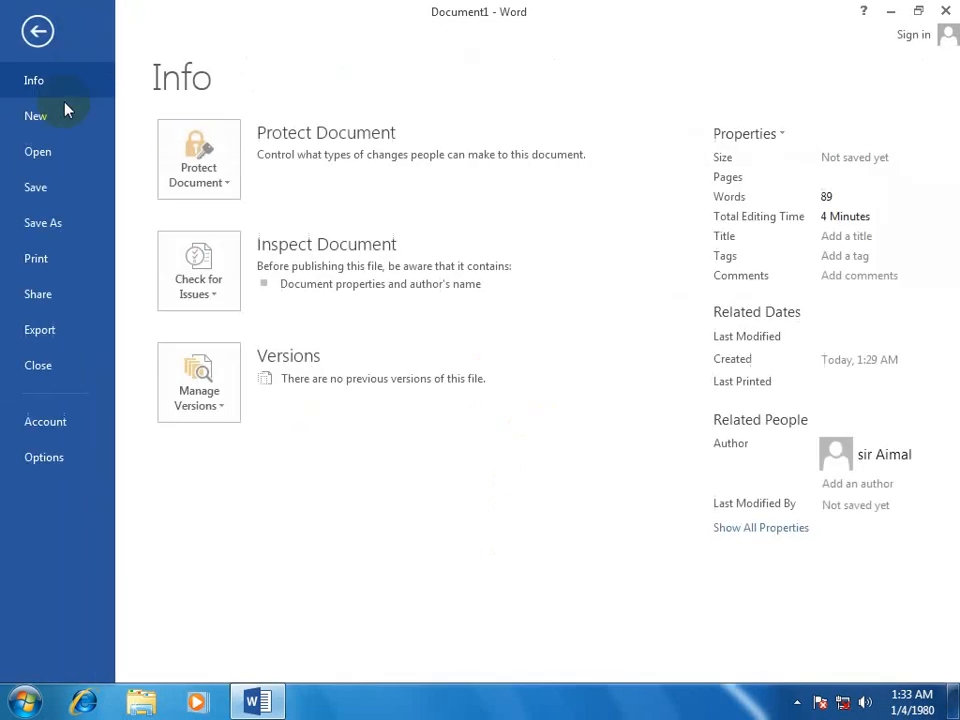
pyautogui.click(39, 116)
pyautogui.press('Escape')
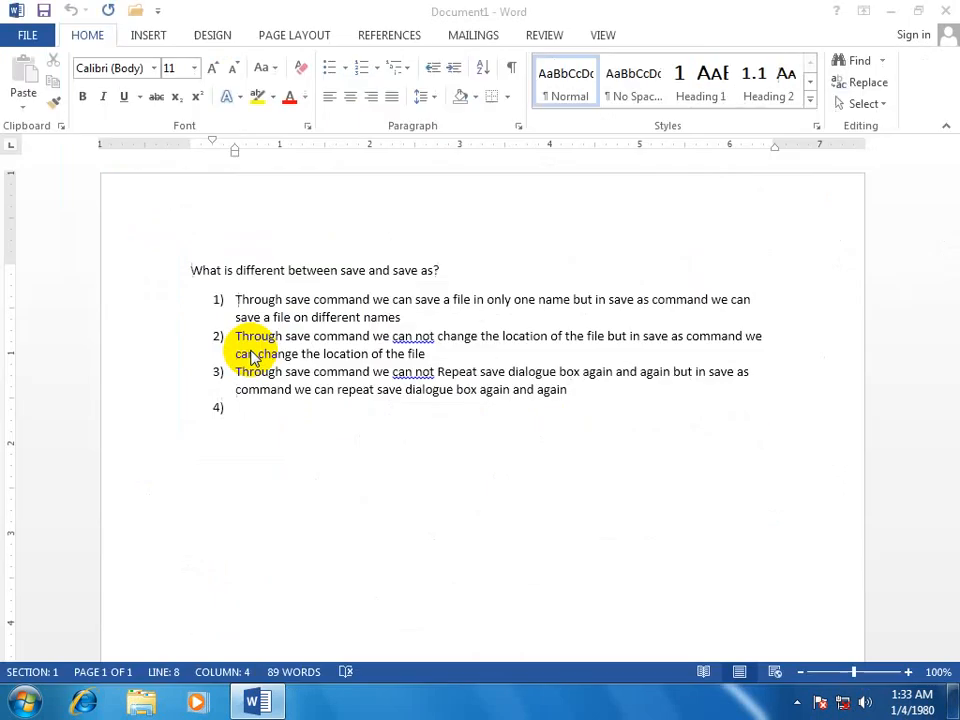
pyautogui.write('=rand()P')
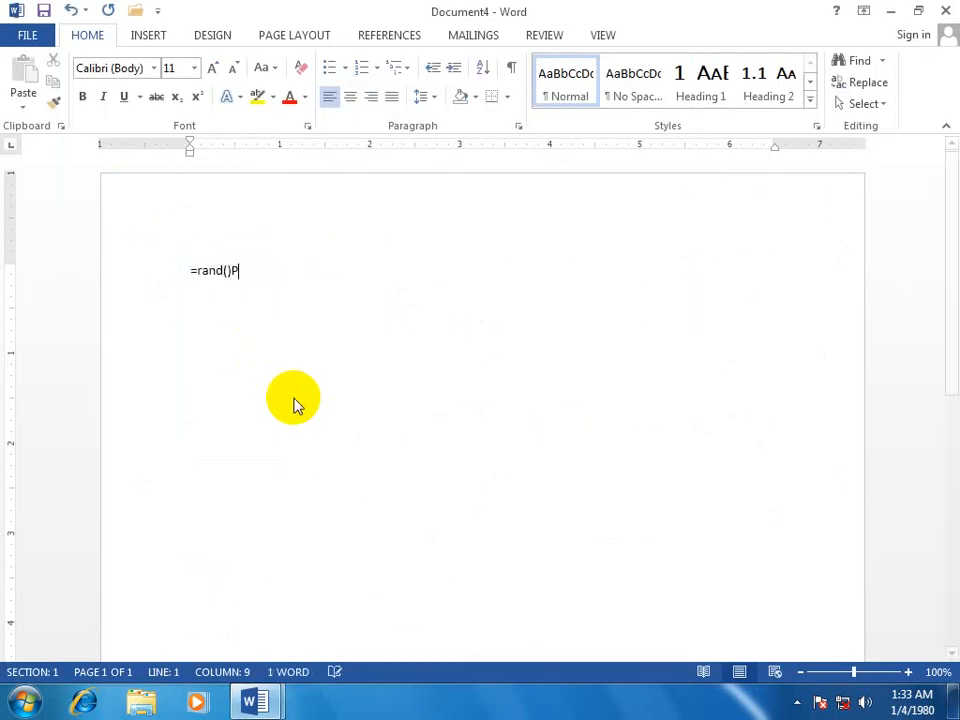
pyautogui.press('F12')
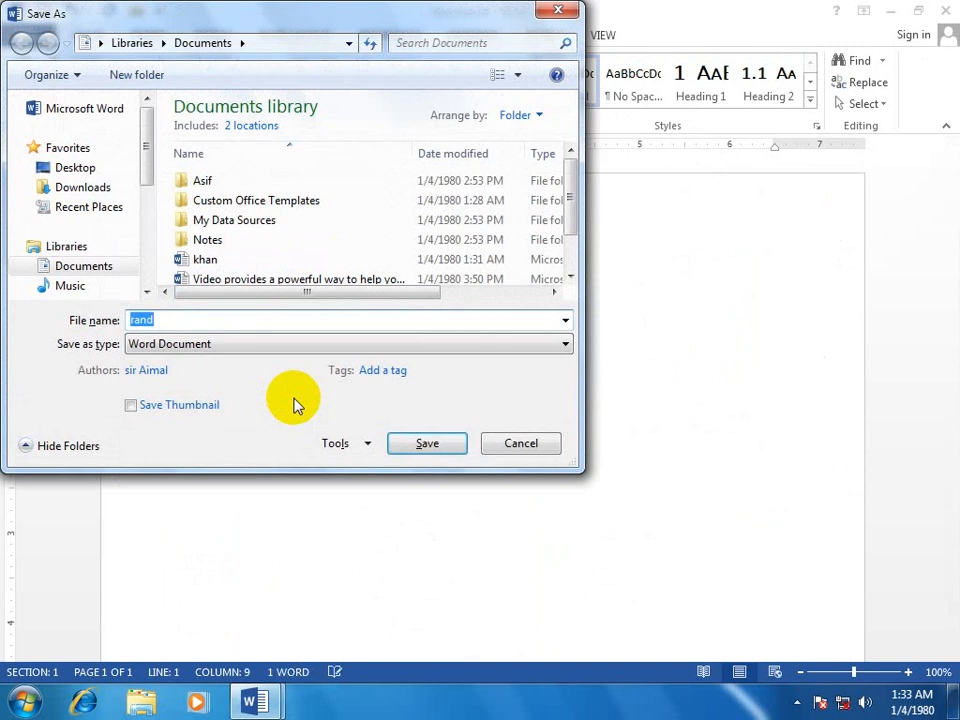
pyautogui.click(556, 447)
pyautogui.write('()')
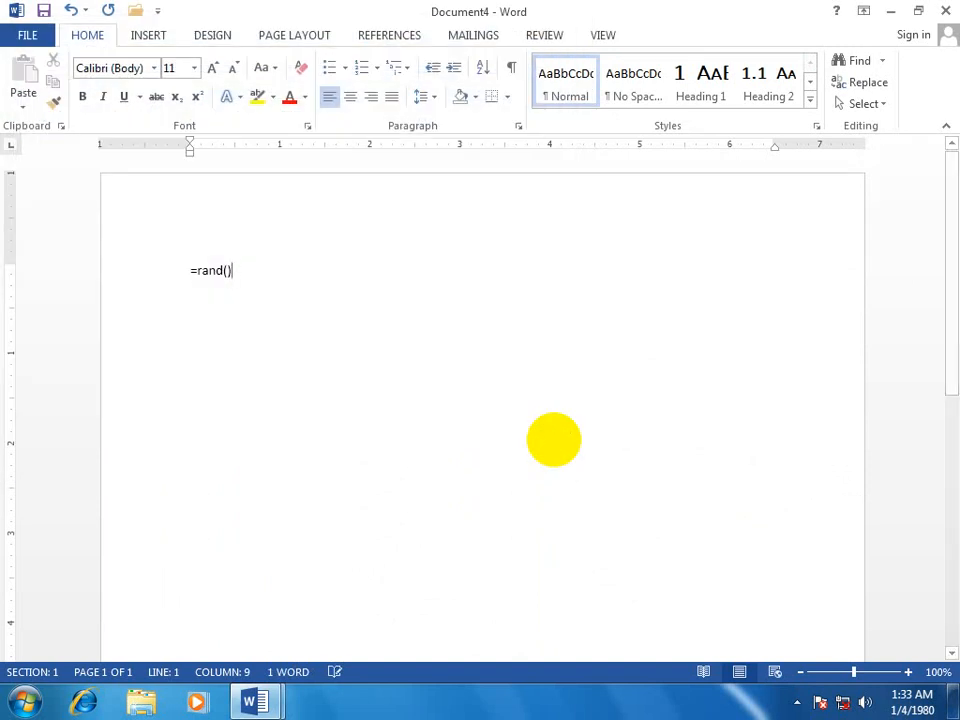
pyautogui.press('Return')
# - Save the sample-text document on the Desktop as a Word Document named ddee, and save it once more under the same name
pyautogui.click(27, 32)
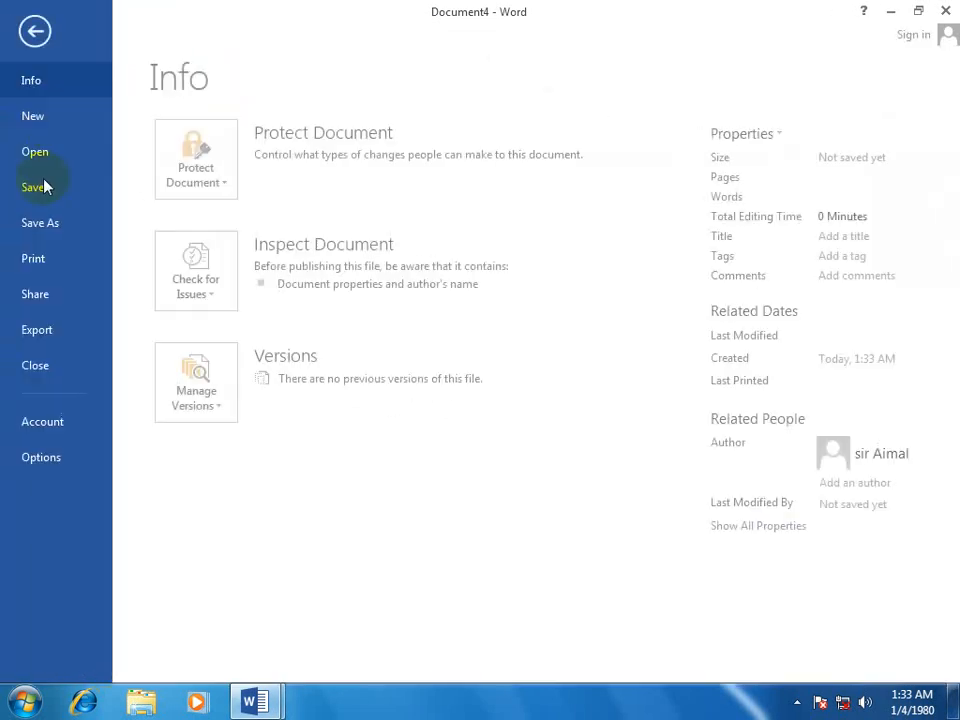
pyautogui.click(43, 190)
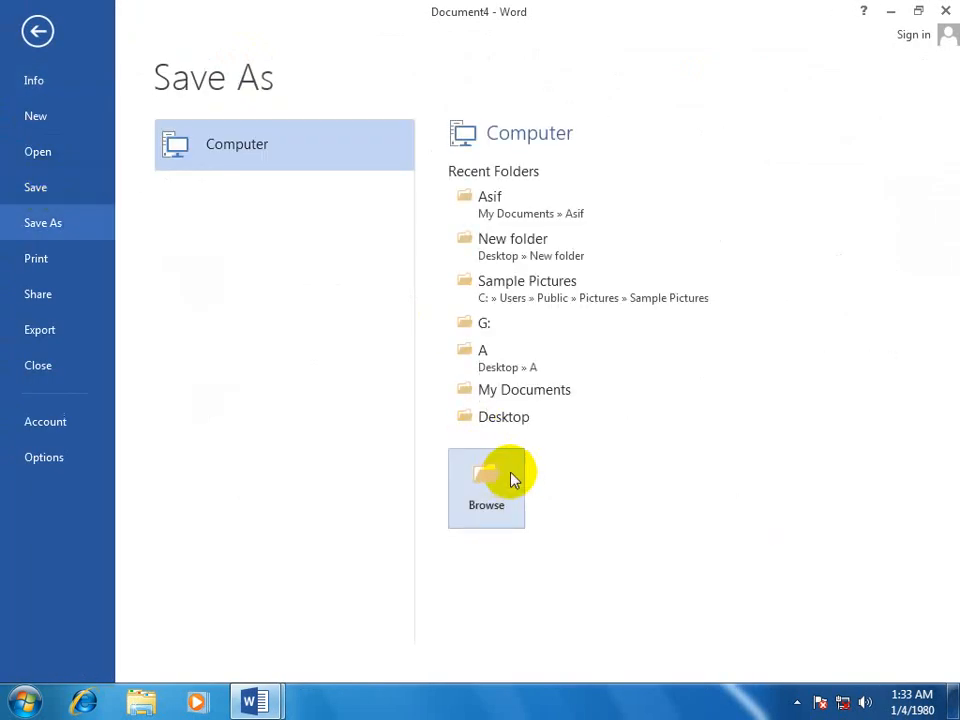
pyautogui.click(512, 478)
pyautogui.click(80, 166)
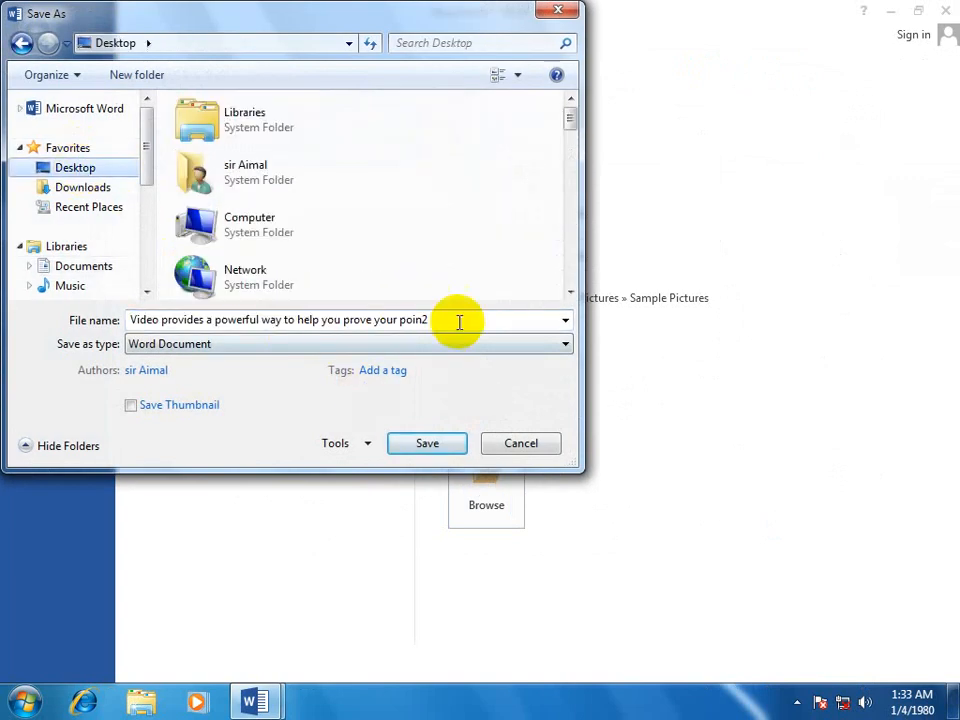
pyautogui.write('ddee')
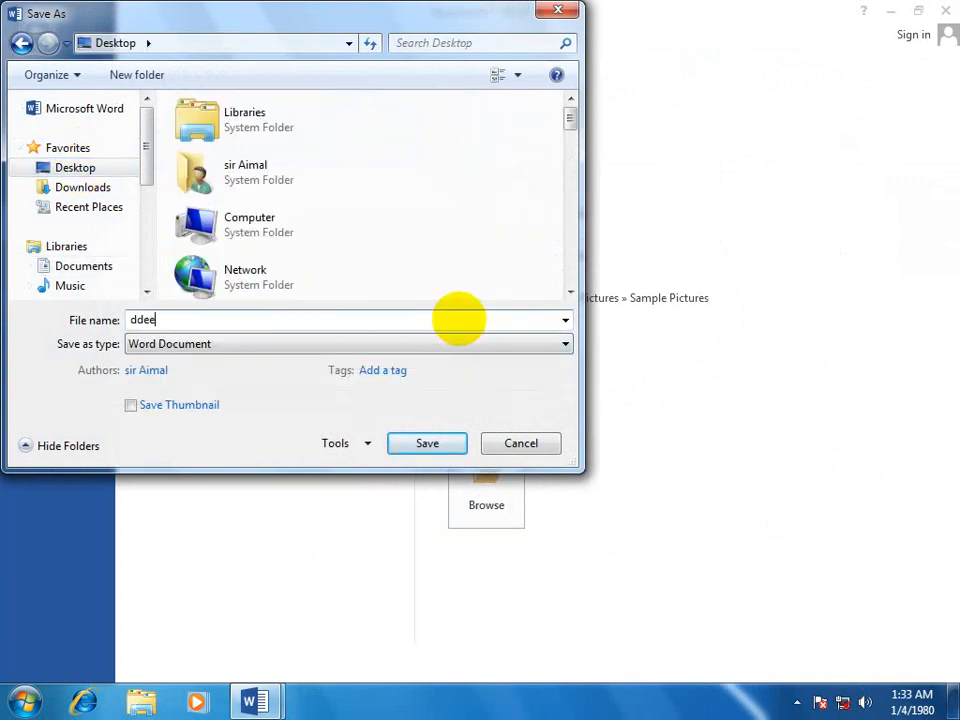
pyautogui.click(435, 446)
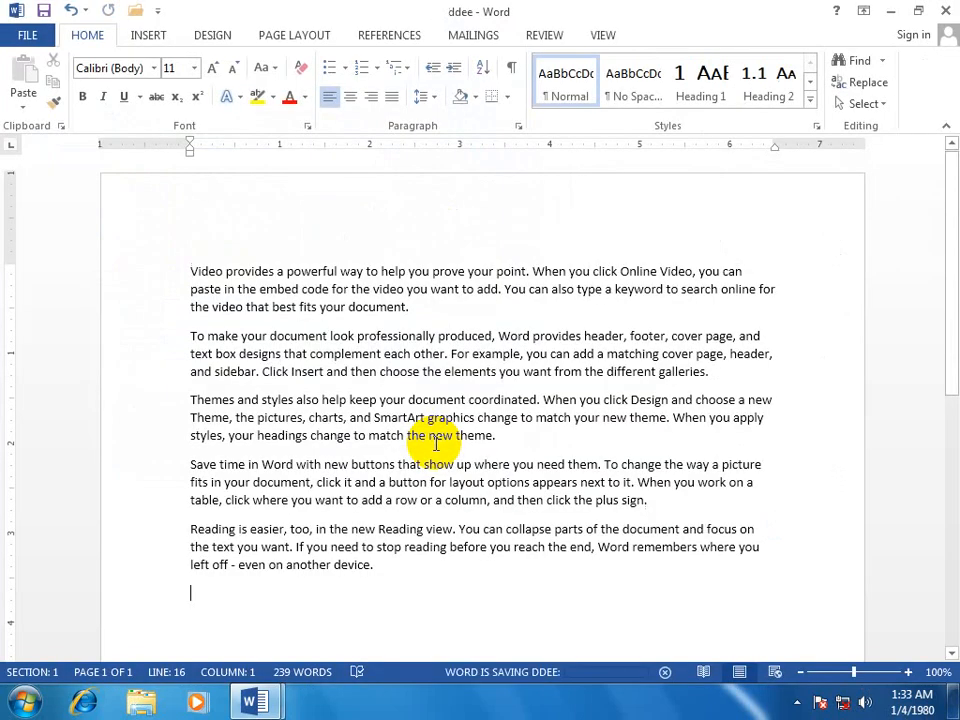
pyautogui.click(25, 36)
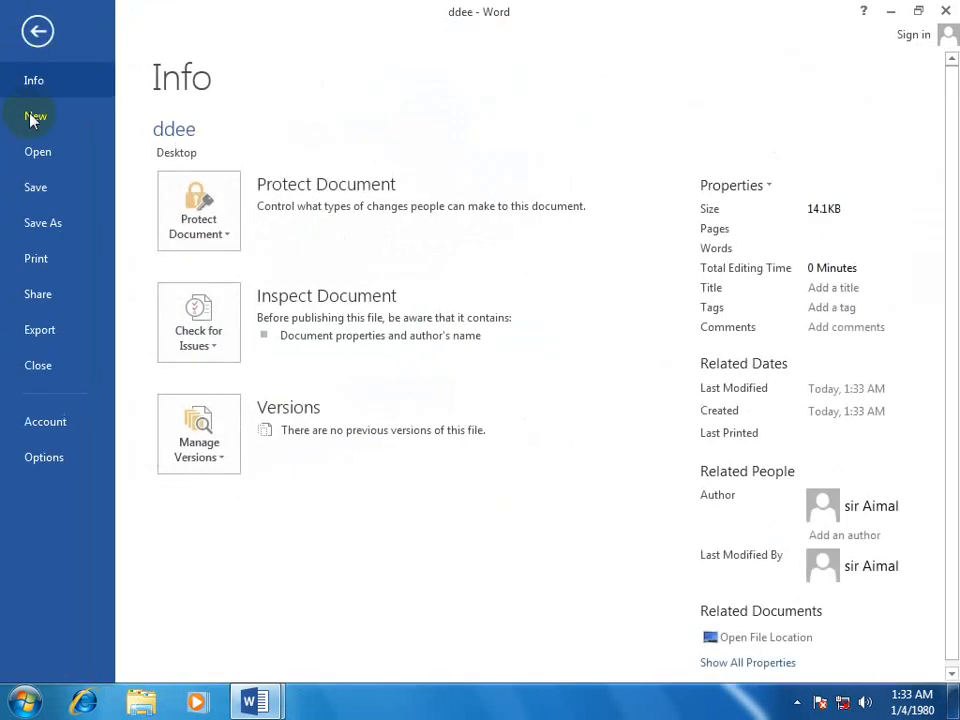
pyautogui.click(45, 198)
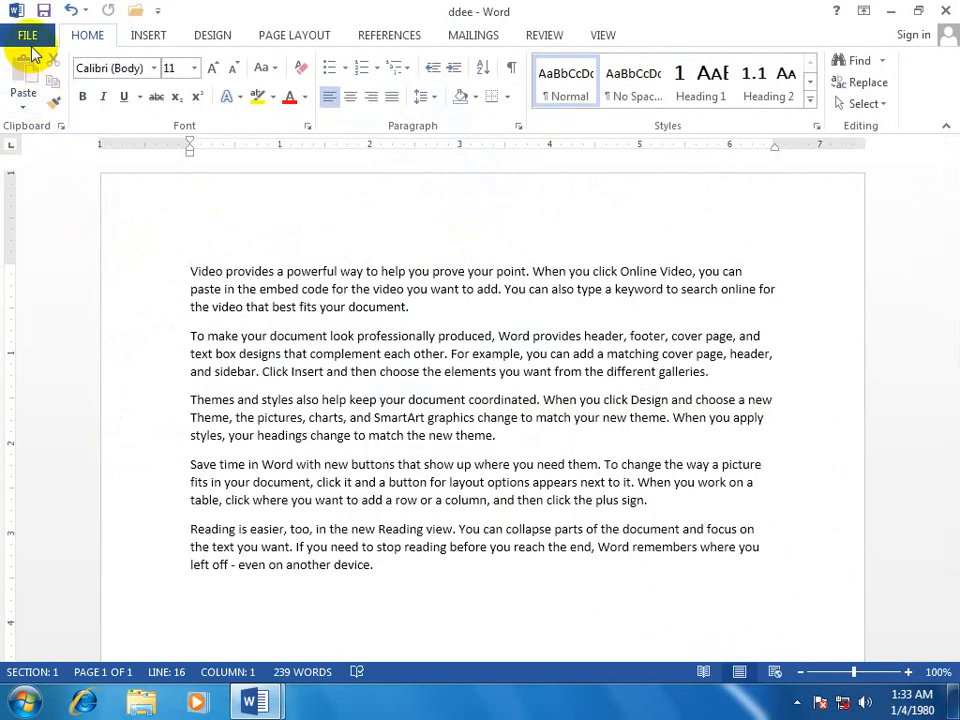
# - Save a copy of ddee on the Desktop under the name werwerw with Save As
pyautogui.click(28, 40)
pyautogui.click(22, 223)
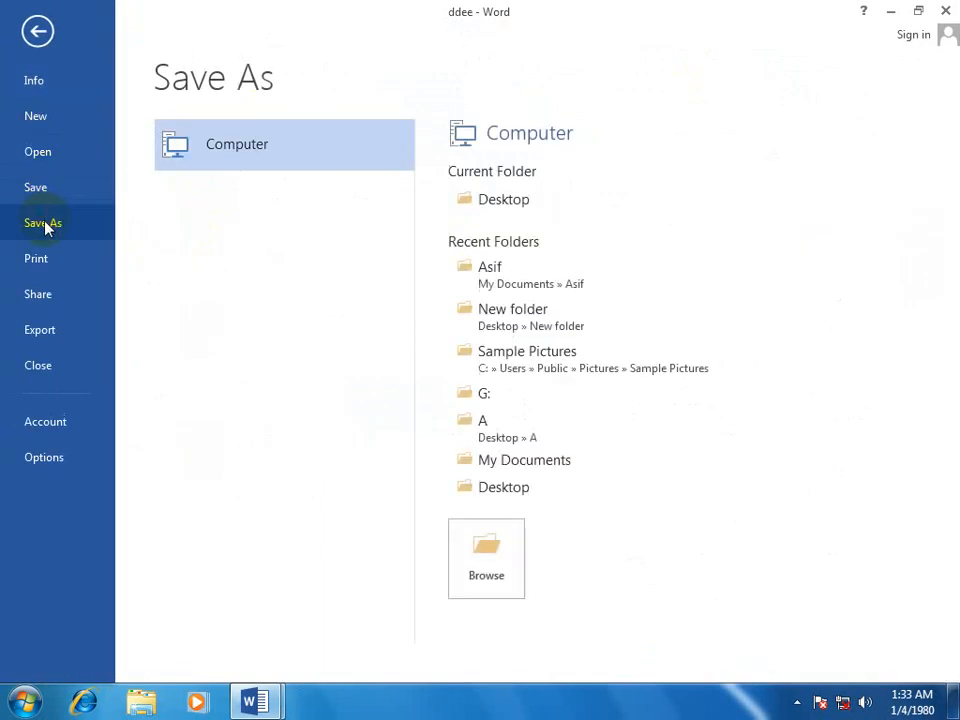
pyautogui.click(460, 567)
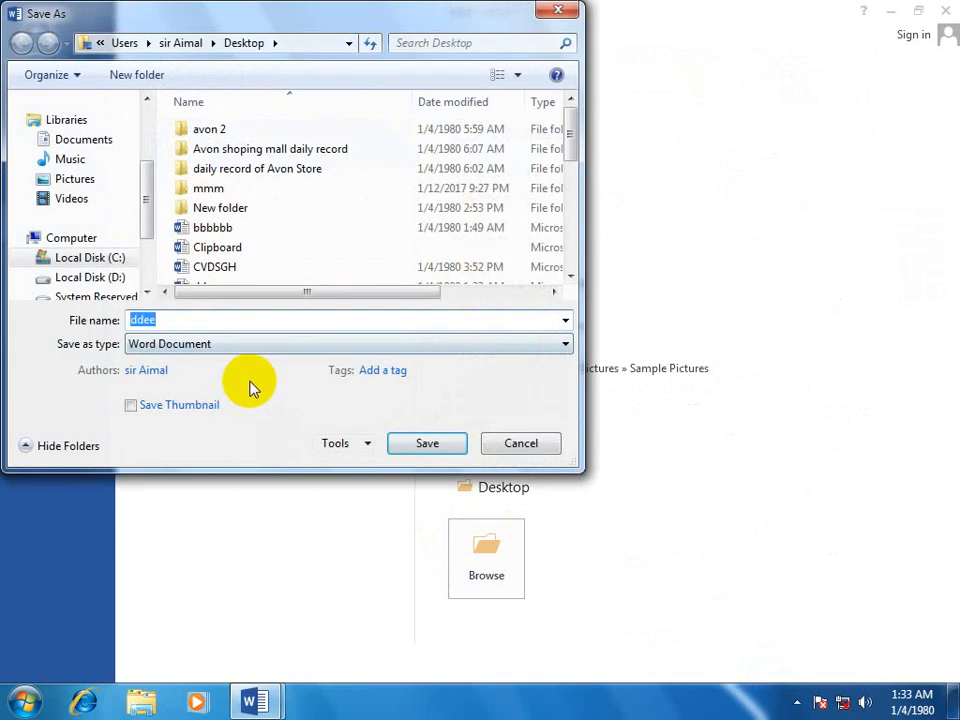
pyautogui.write('werwerw')
pyautogui.click(418, 443)
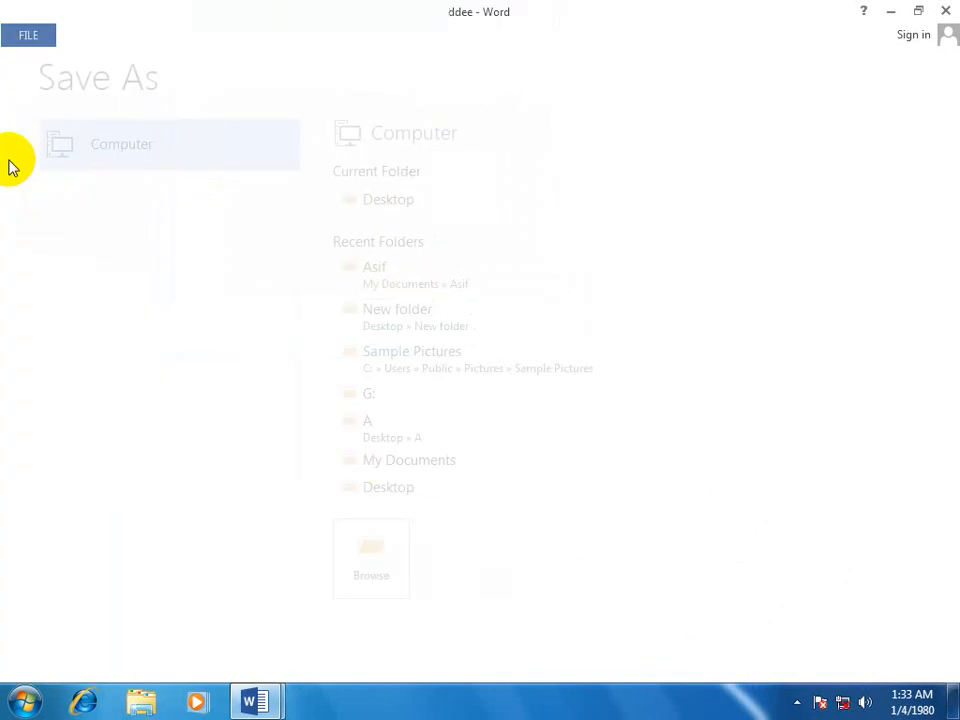
# - Save another copy on the Desktop as sdfsfsdf with Save As and close that document
pyautogui.click(24, 34)
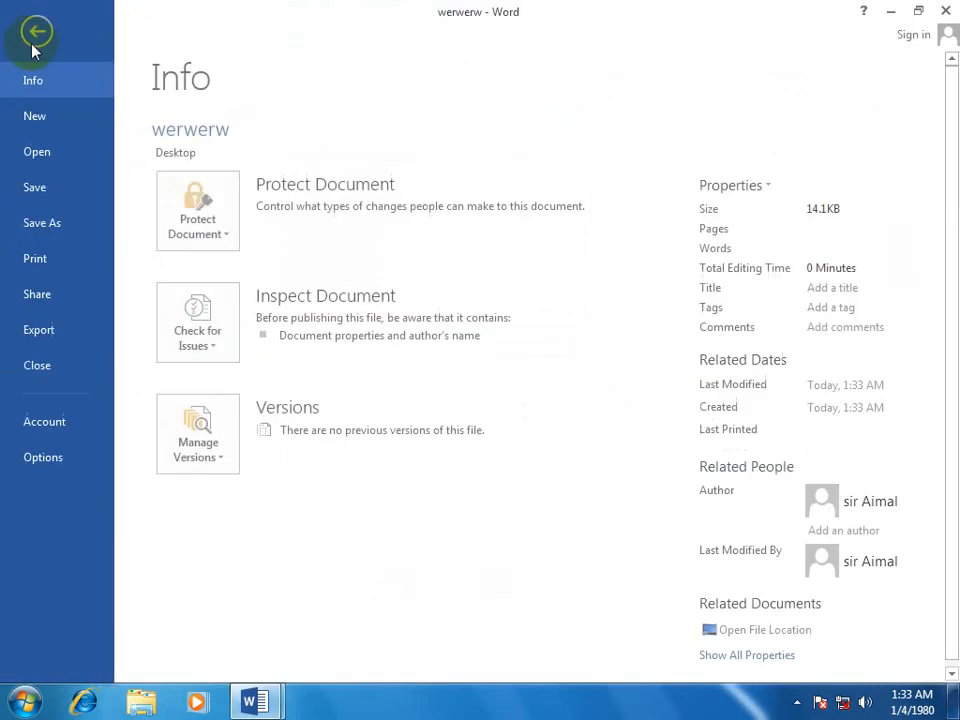
pyautogui.click(36, 221)
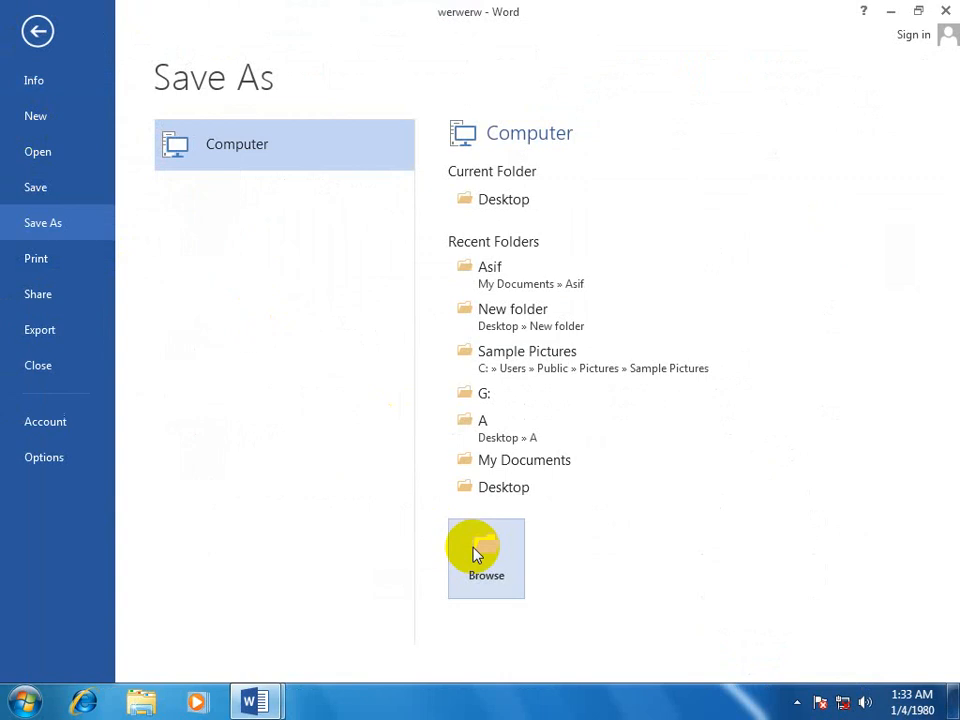
pyautogui.click(476, 554)
pyautogui.write('sdfsdf')
pyautogui.click(432, 447)
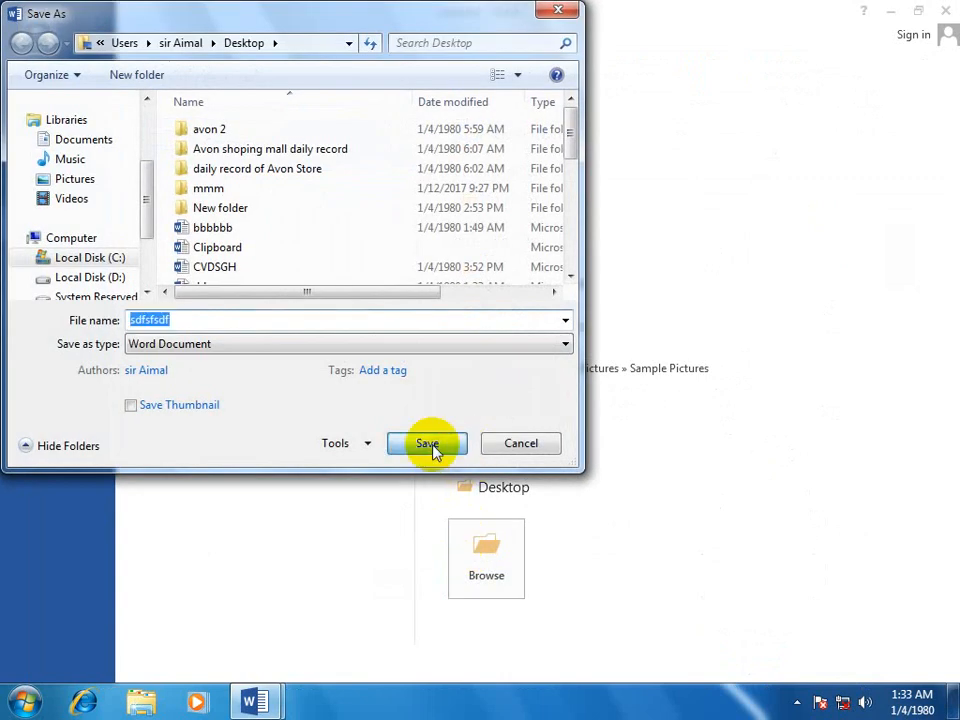
pyautogui.click(945, 10)
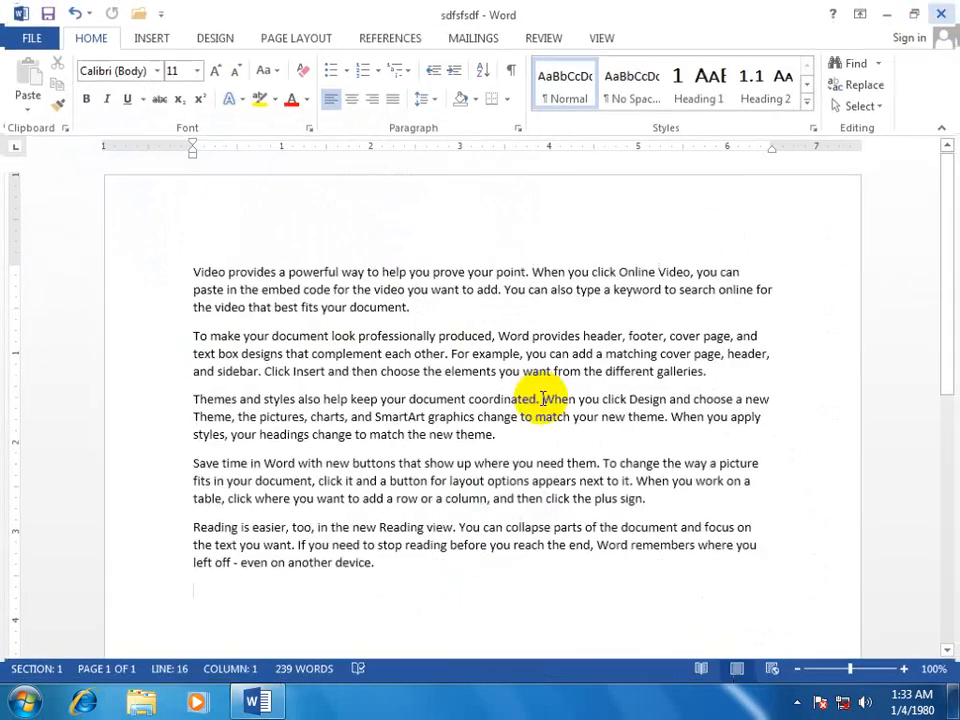
# - Add item 4 to the numbered list, reading "A short cut key for save command is control +s", and start a new item
pyautogui.write('A')
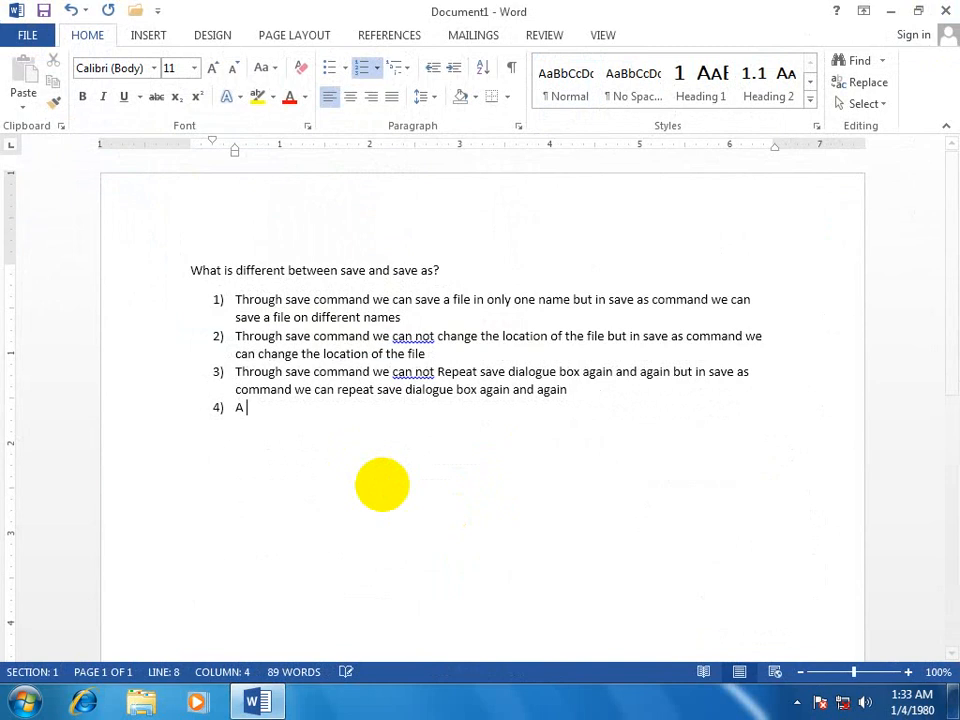
pyautogui.write(' short cut key ')
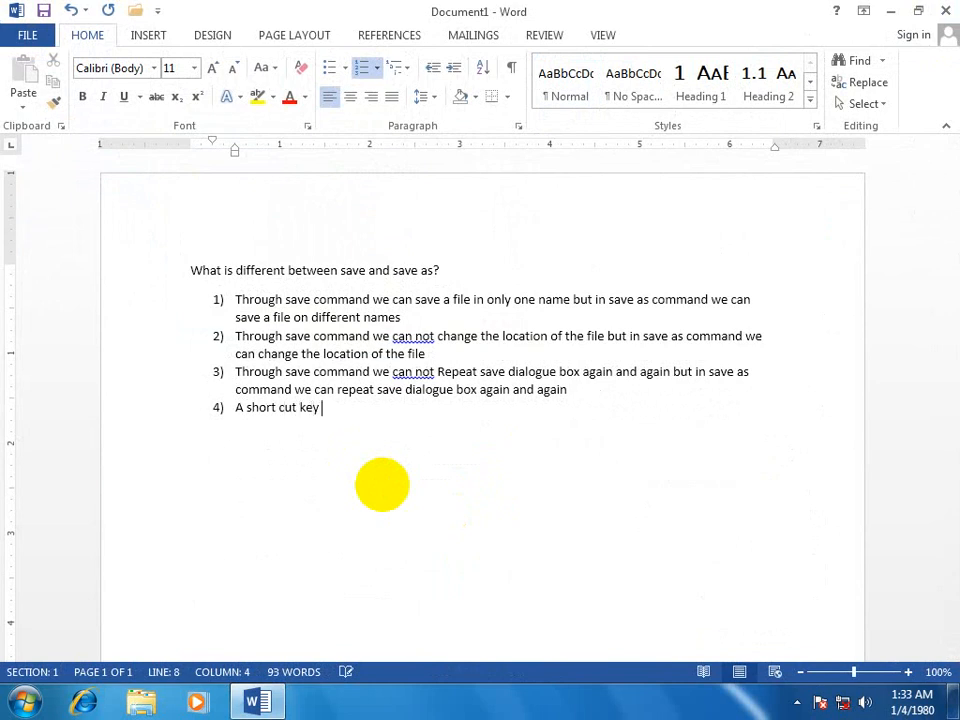
pyautogui.write('for save ')
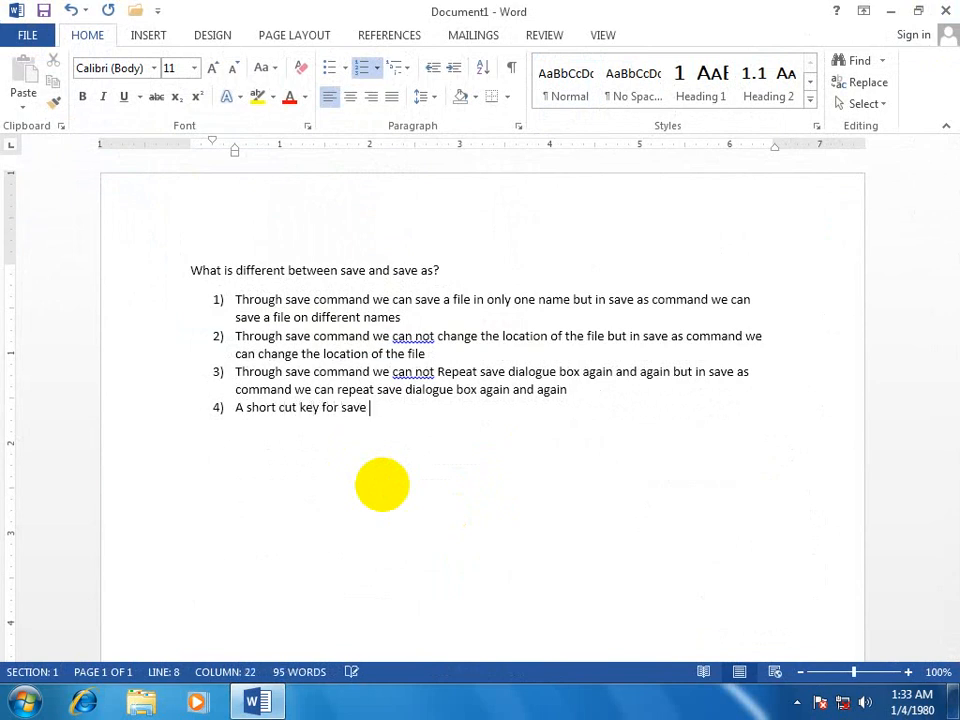
pyautogui.write('command is cntrol')
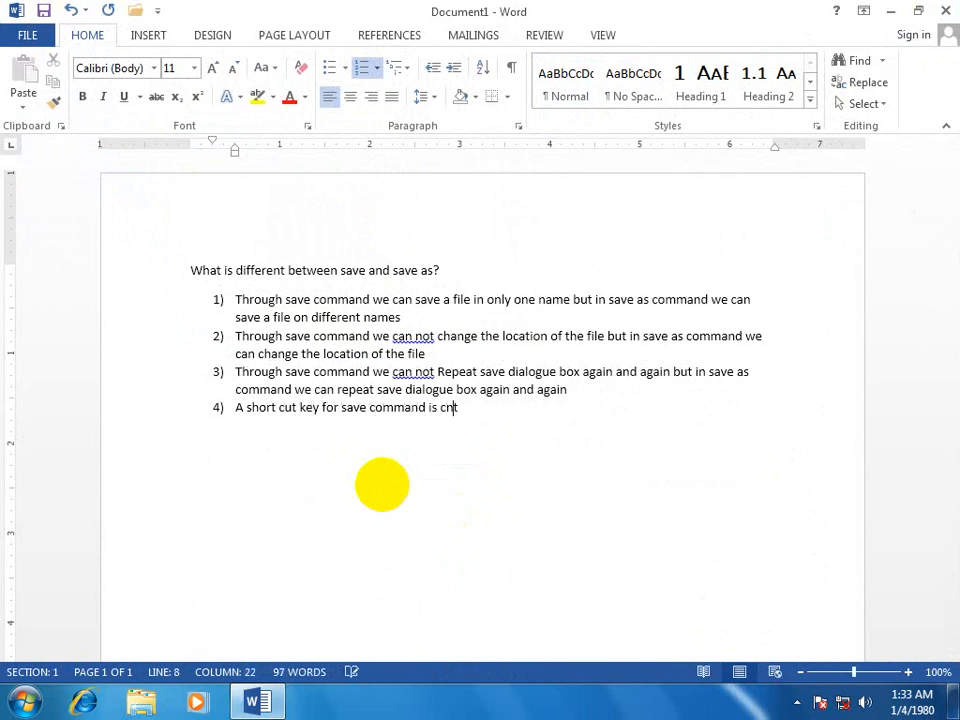
pyautogui.press('BackSpace')
pyautogui.press('BackSpace')
pyautogui.press('BackSpace')
pyautogui.write('or')
pyautogui.write('trol +s')
pyautogui.press('Return')
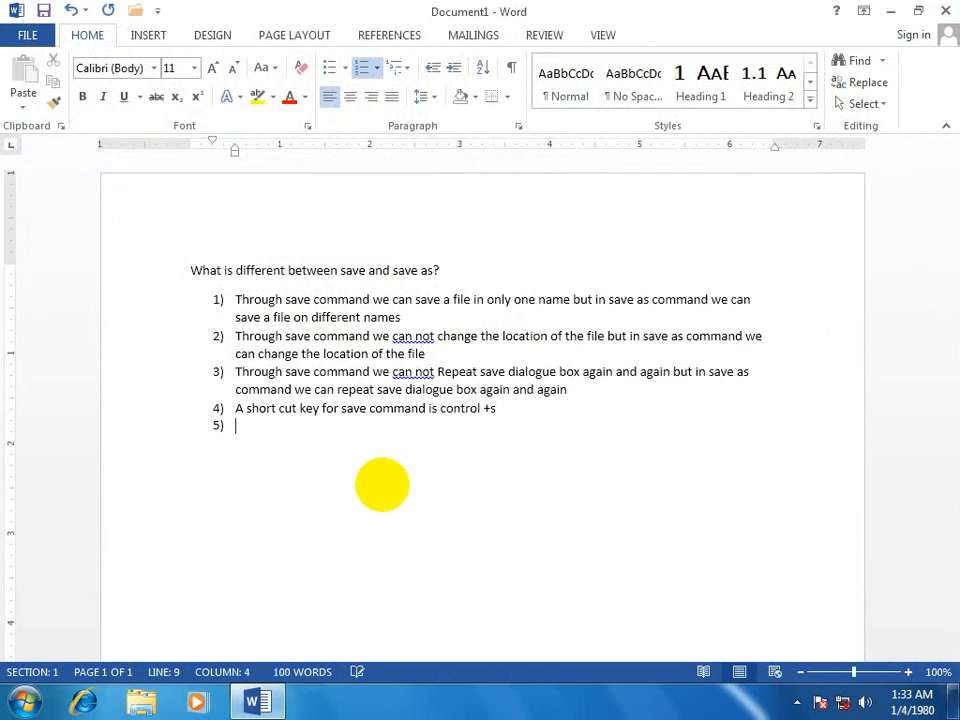
# - Write item 5 of the numbered list as "A short cut key for save as command is f12"
pyautogui.write('A short cut key fp')
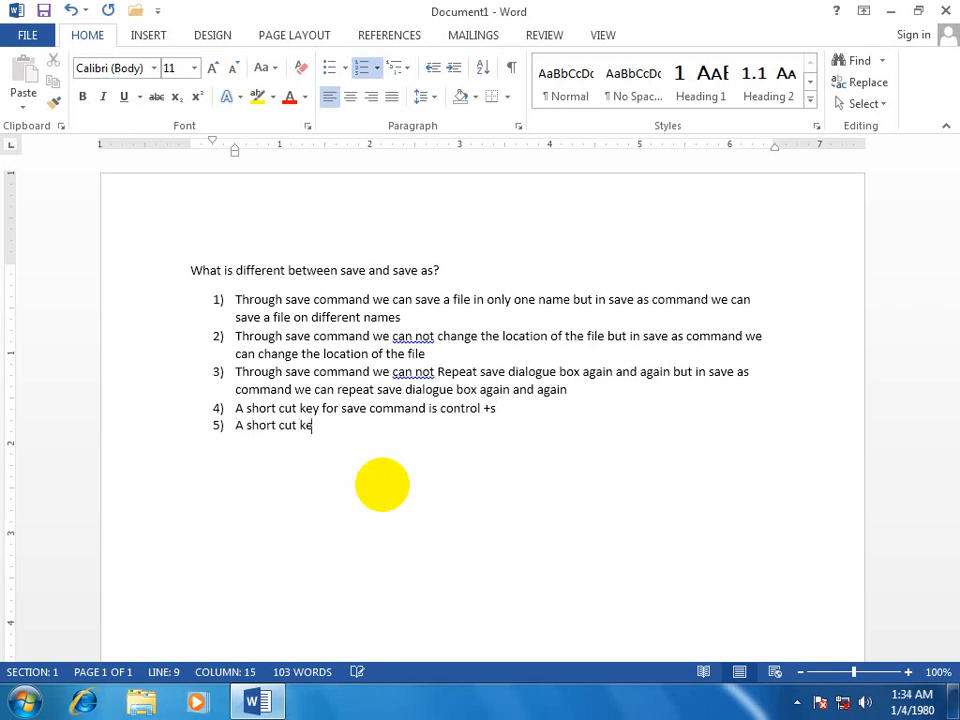
pyautogui.press('BackSpace')
pyautogui.write('or save as command')
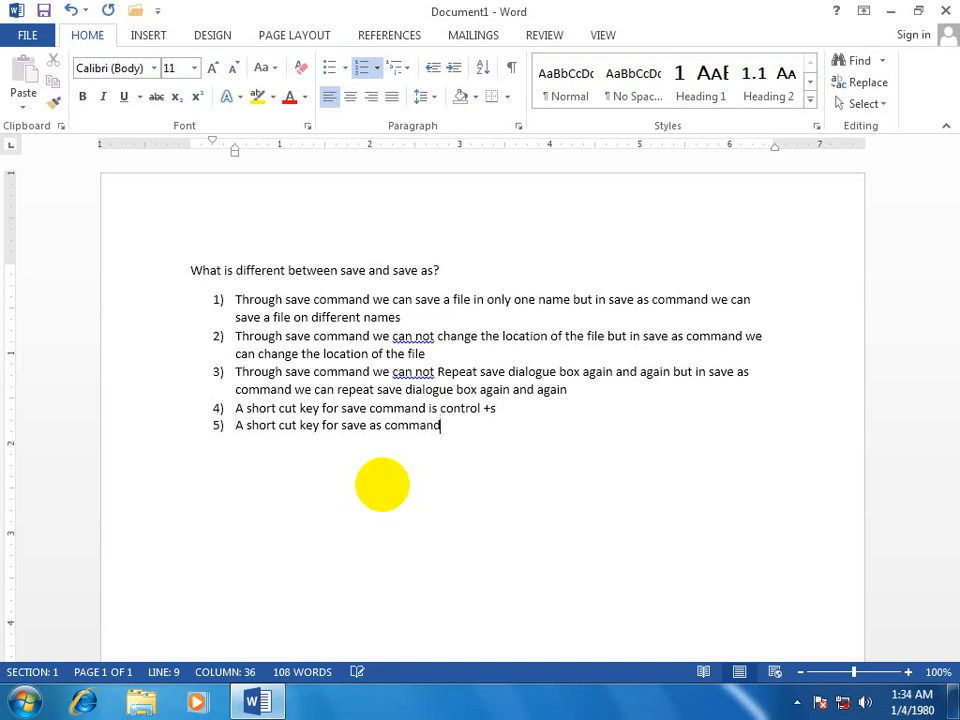
pyautogui.write(' is f12')
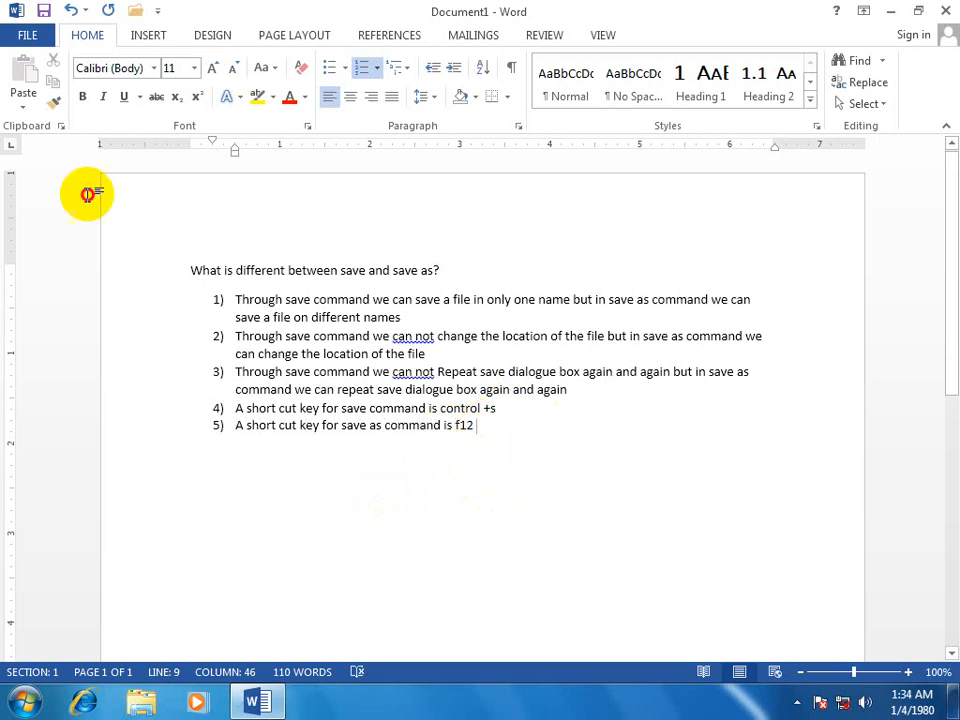
# - Replace the document's entire content with sample text generated by =rand()
pyautogui.tripleClick(43, 171)
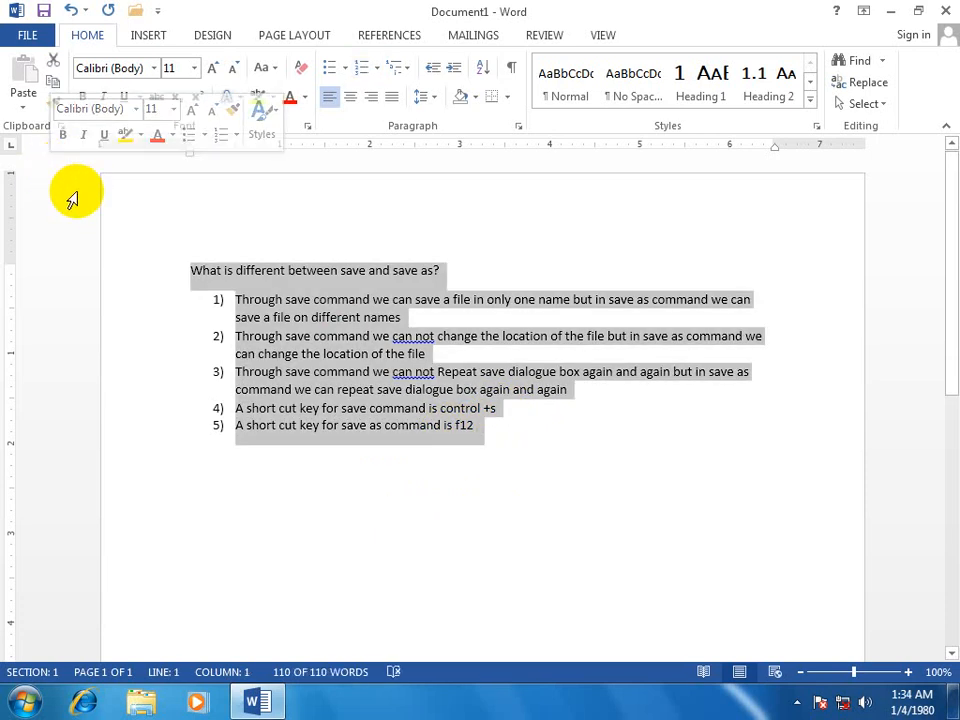
pyautogui.write('=rand(')
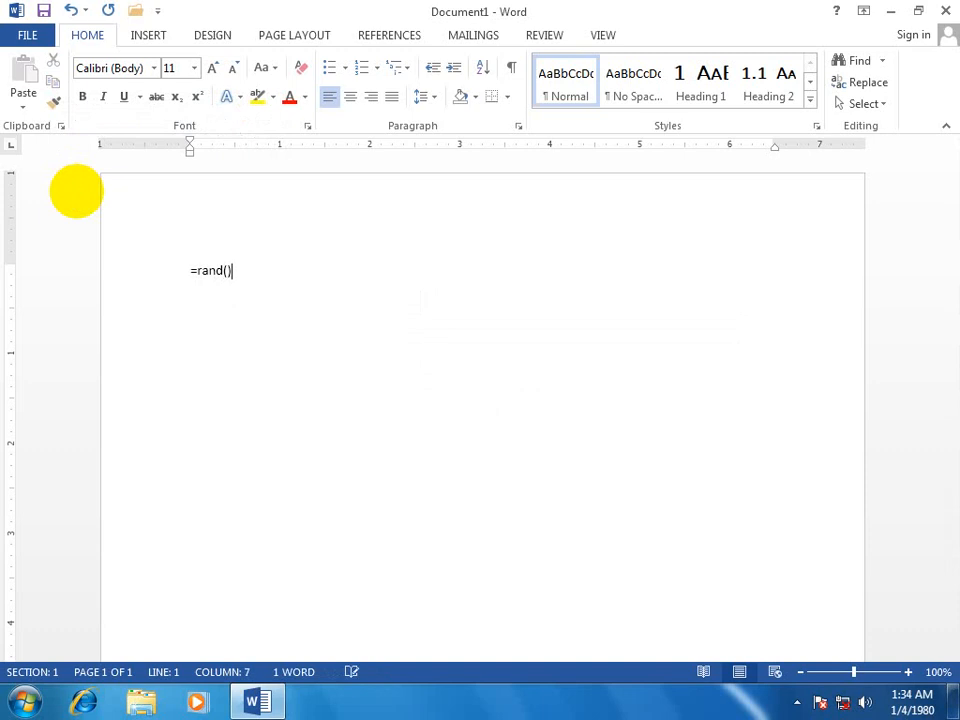
pyautogui.press('Return')
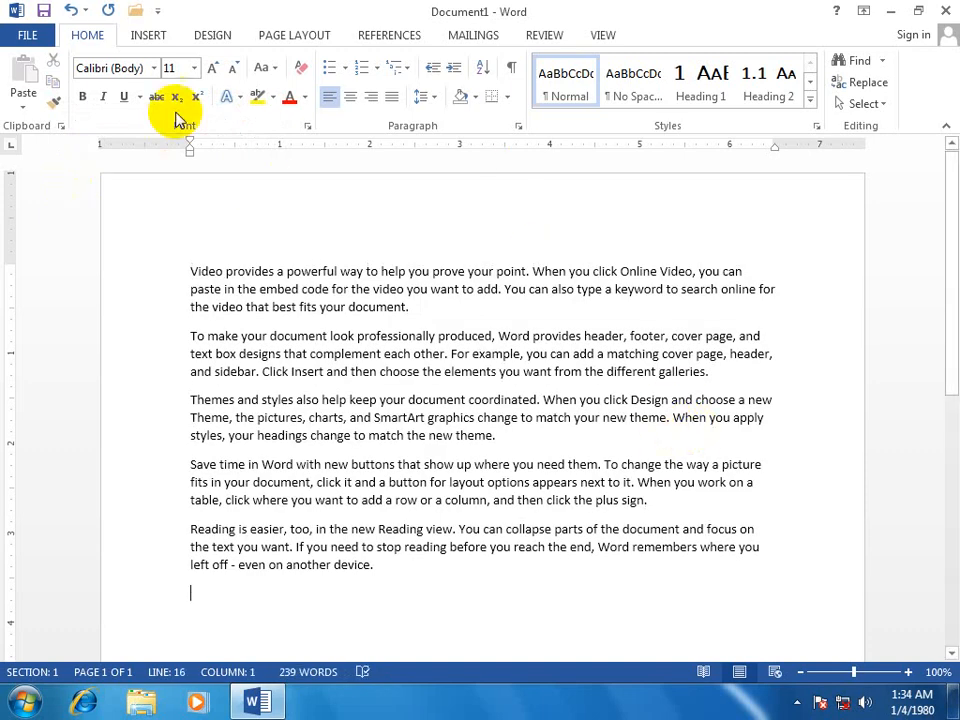
# - View the document's Info page, return to the document, and close it without saving
pyautogui.click(30, 35)
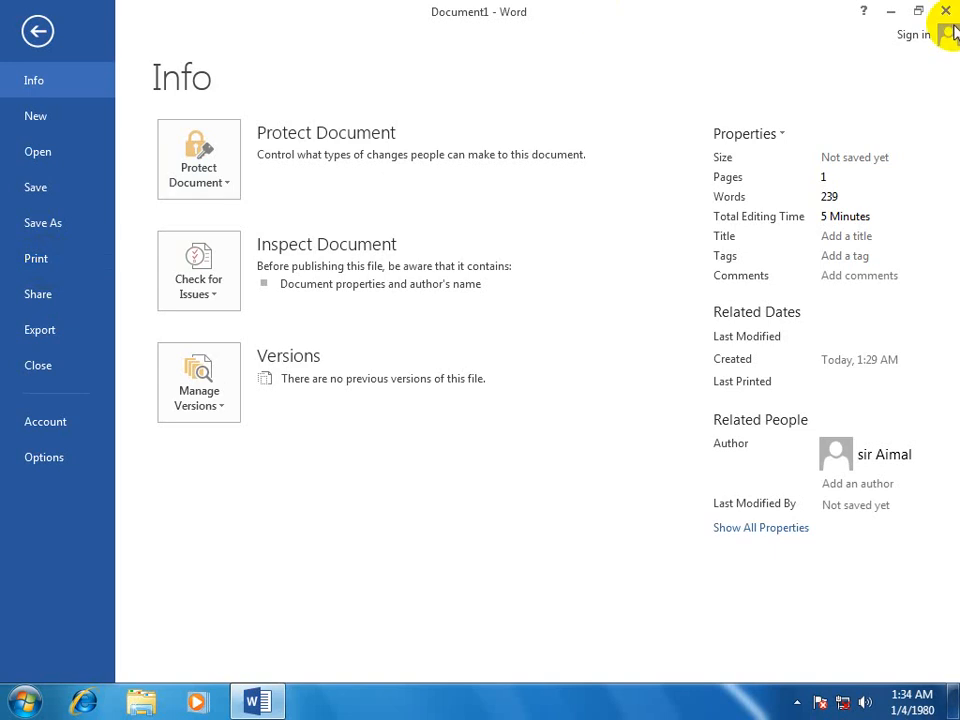
pyautogui.click(38, 31)
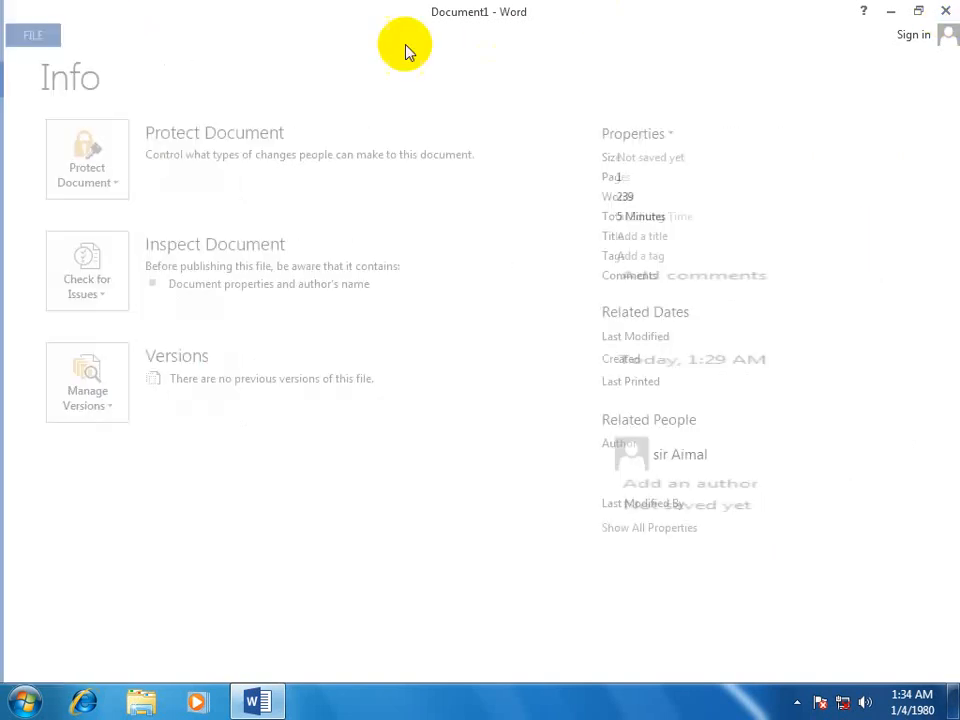
pyautogui.click(945, 10)
pyautogui.click(487, 384)
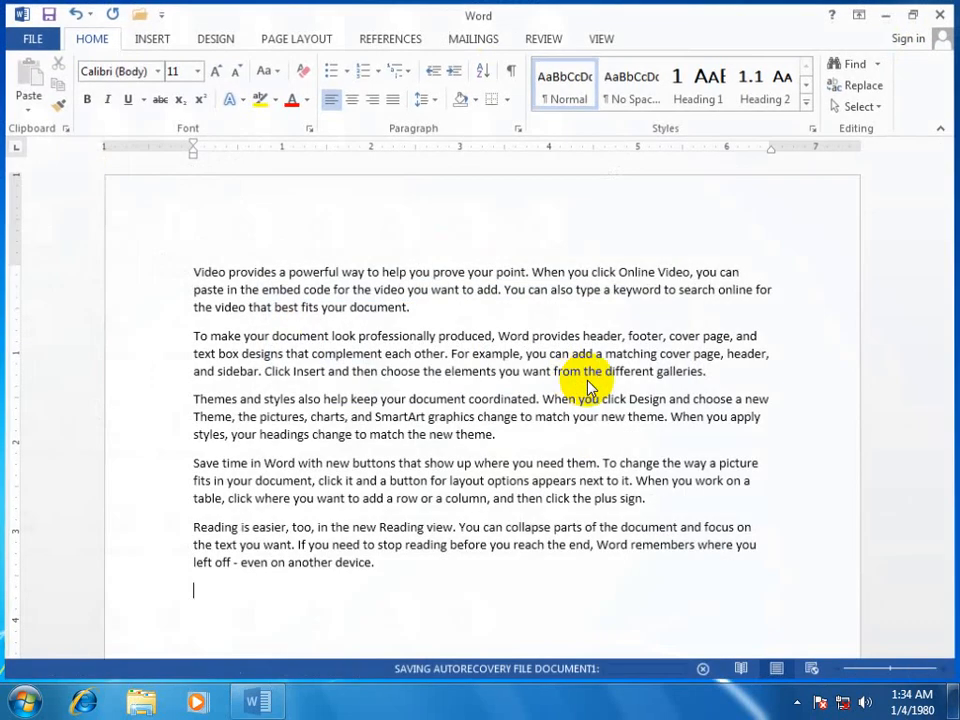